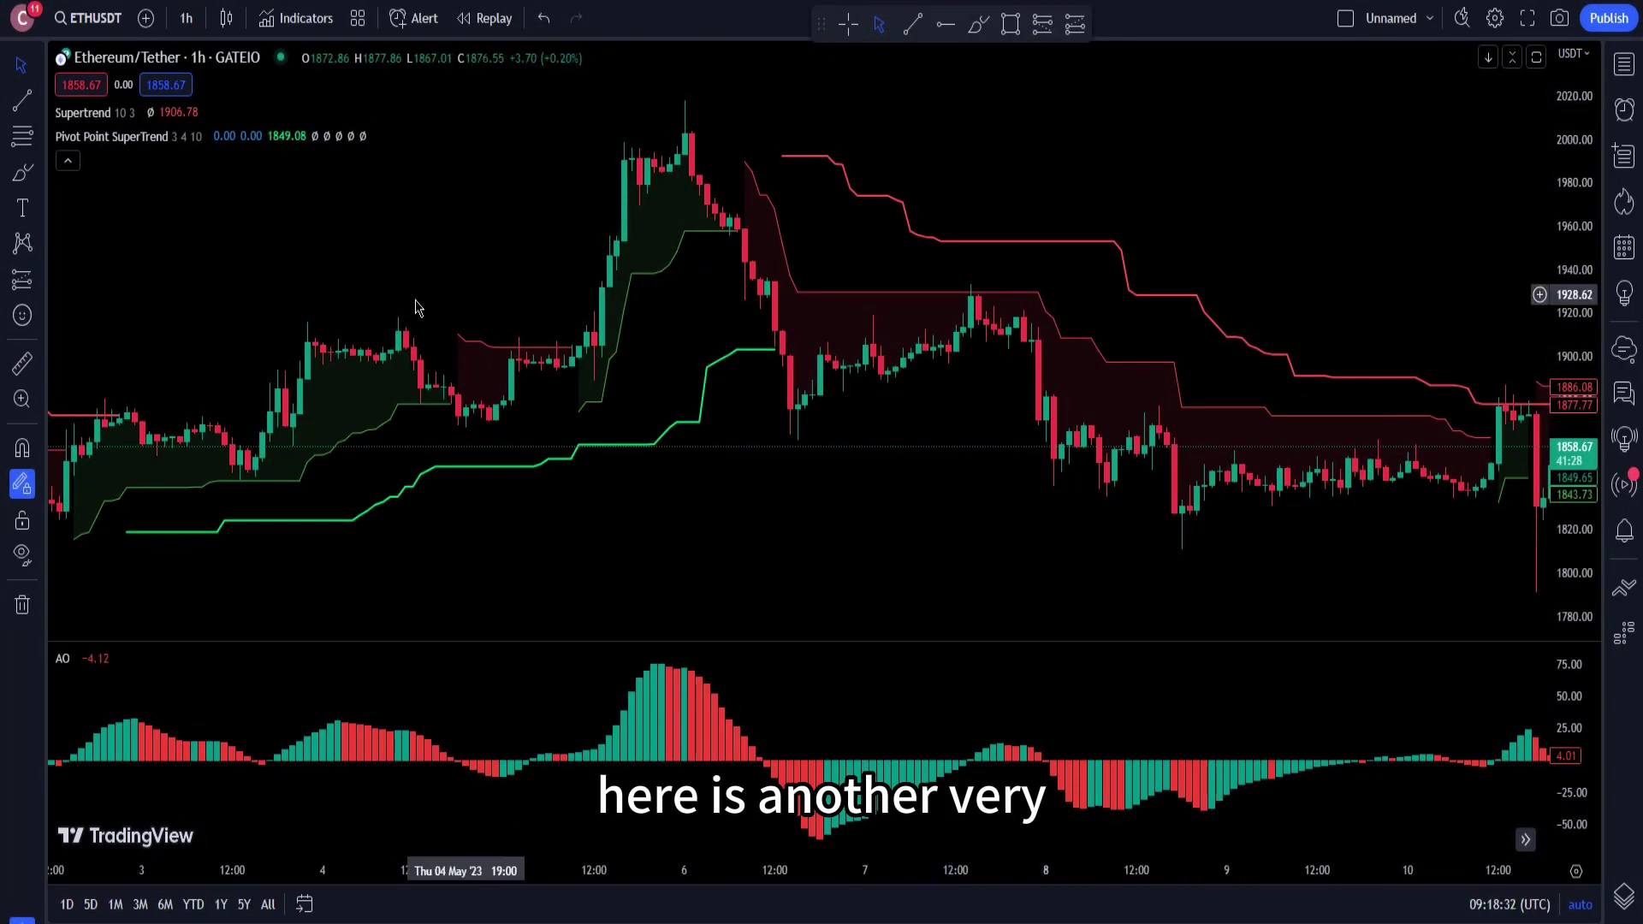
# Step: Remove the Supertrend, Pivot Point SuperTrend and Awesome Oscillator indicators from the ETHUSDT chart
pyautogui.moveTo(421, 295); pyautogui.dragTo(772, 274)
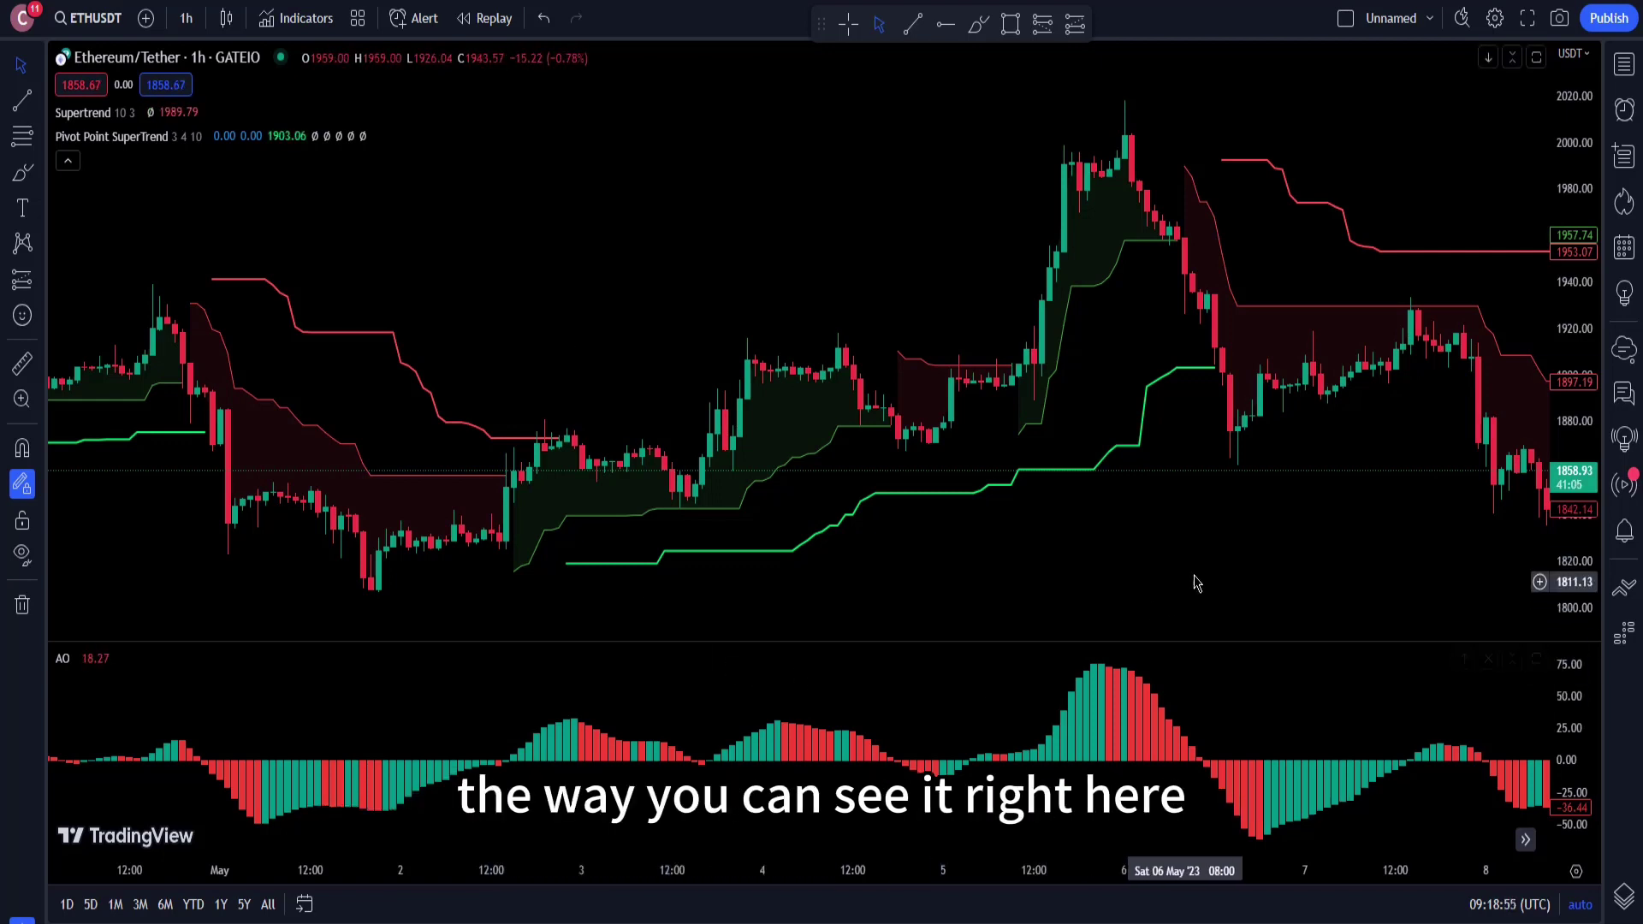
pyautogui.hscroll(3, 1045, 587)
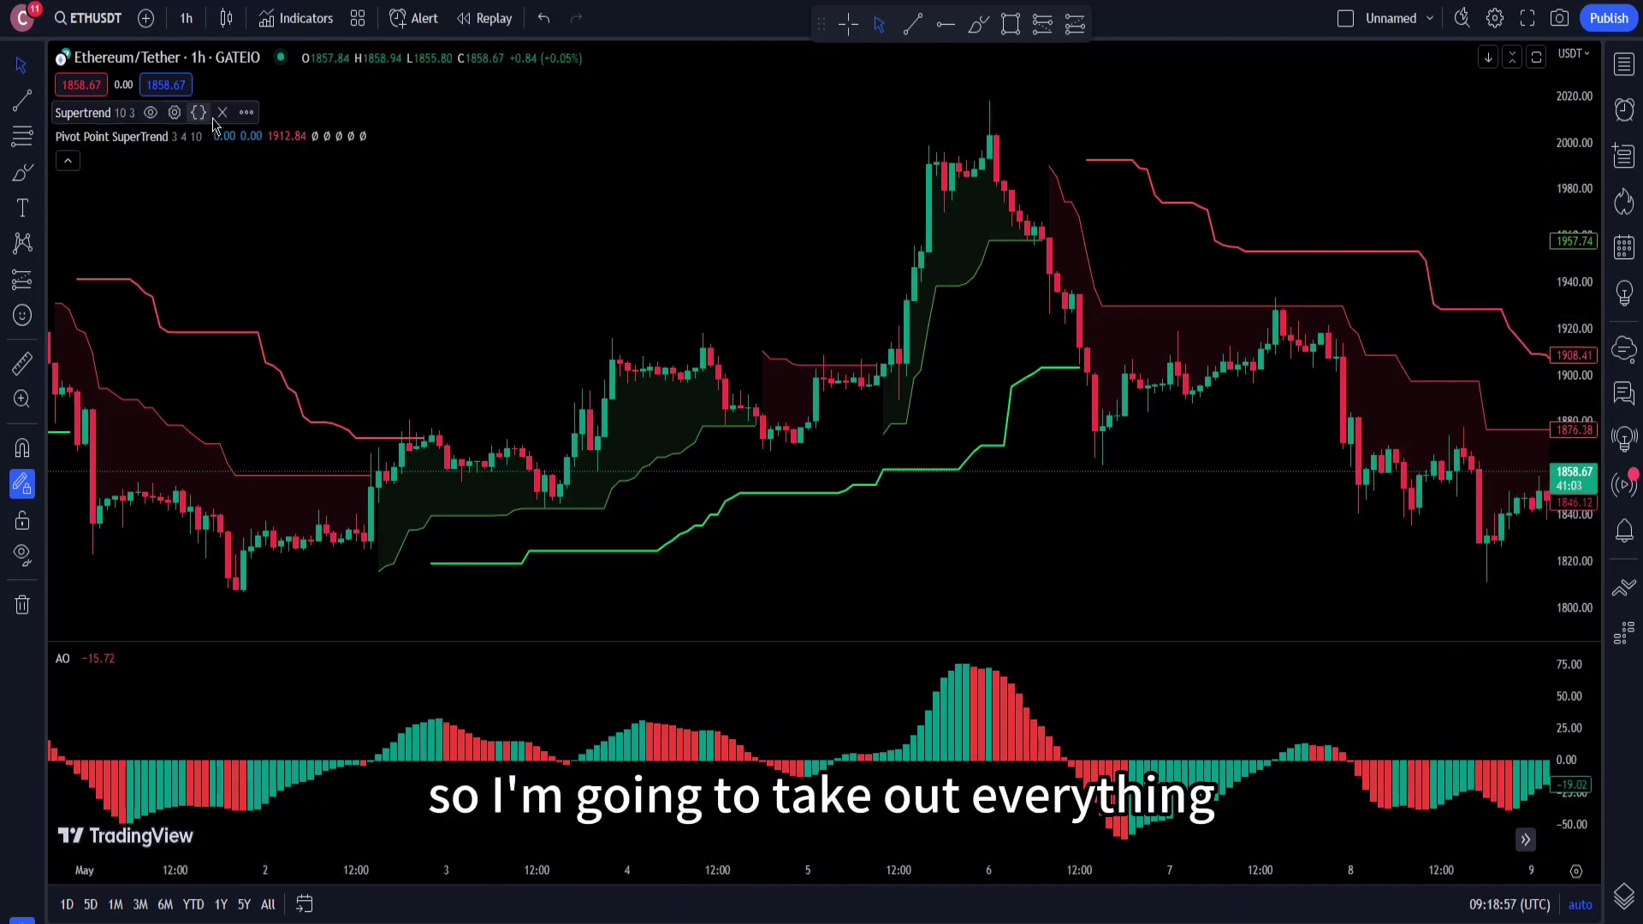
pyautogui.click(217, 112)
pyautogui.click(290, 113)
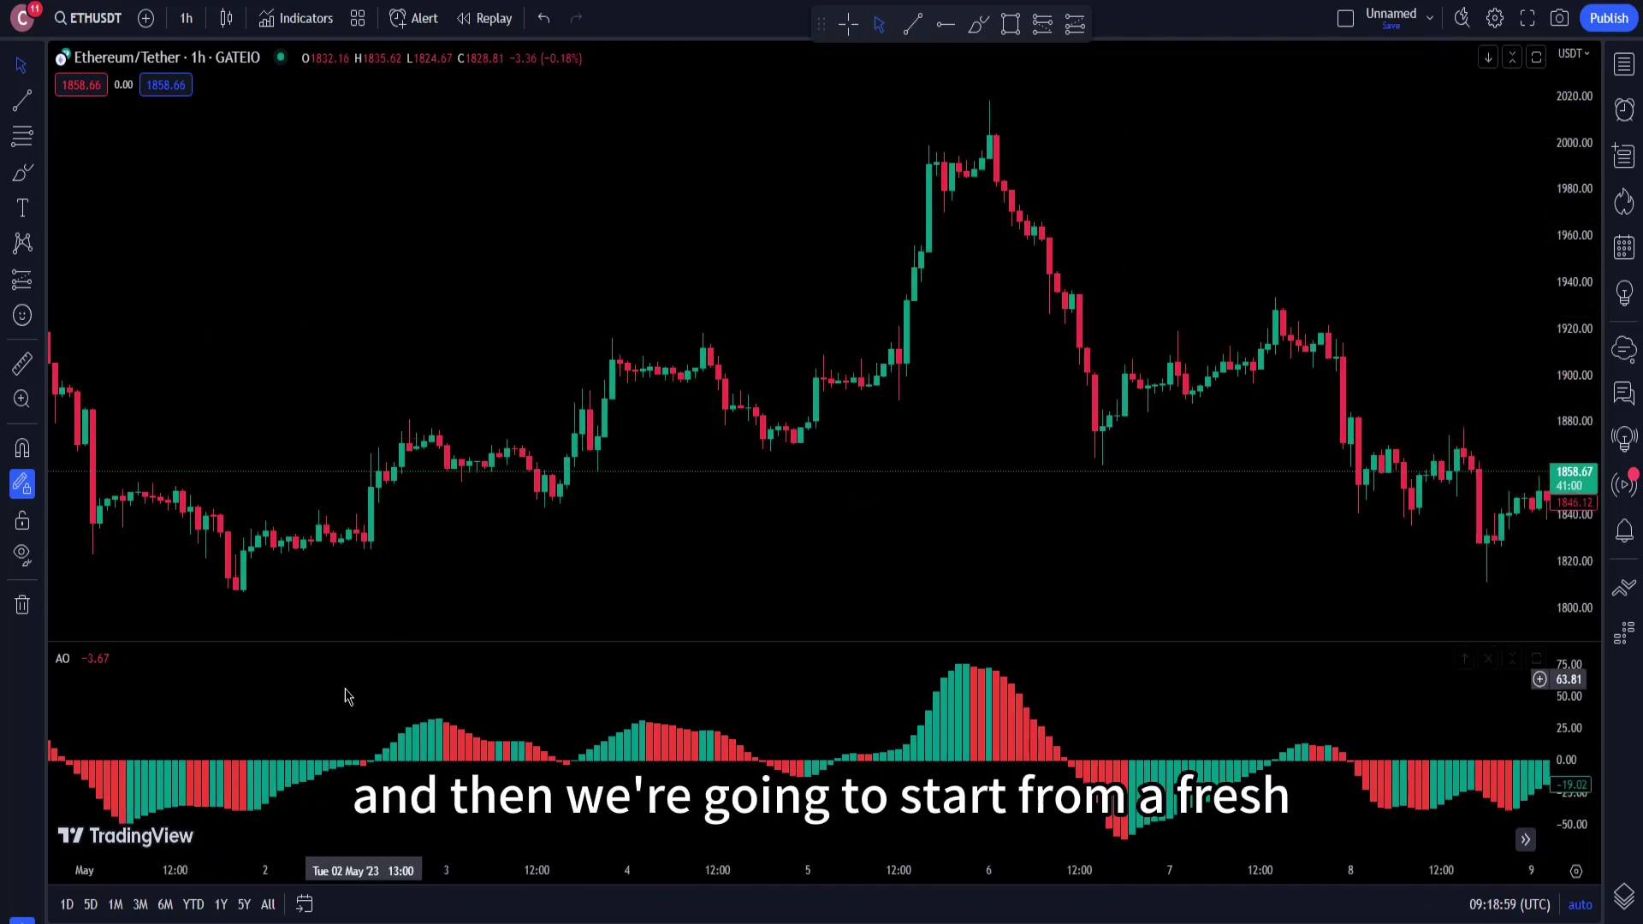
pyautogui.click(156, 657)
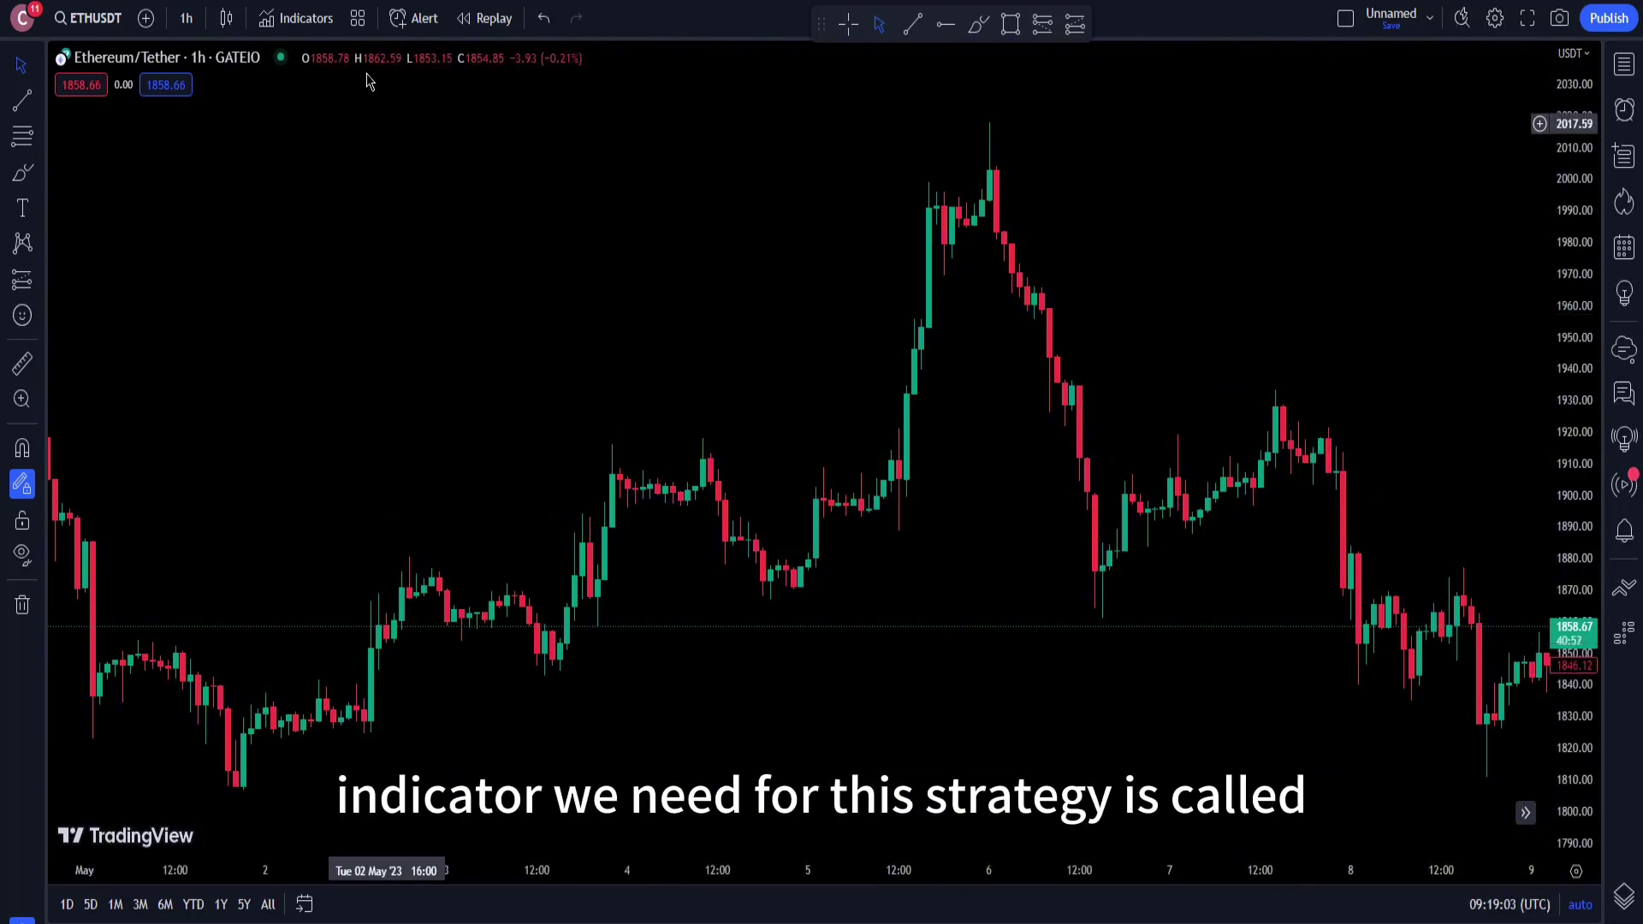
# Step: Search indicators for 'super' and add the built-in Supertrend (10, 3)
pyautogui.click(297, 18)
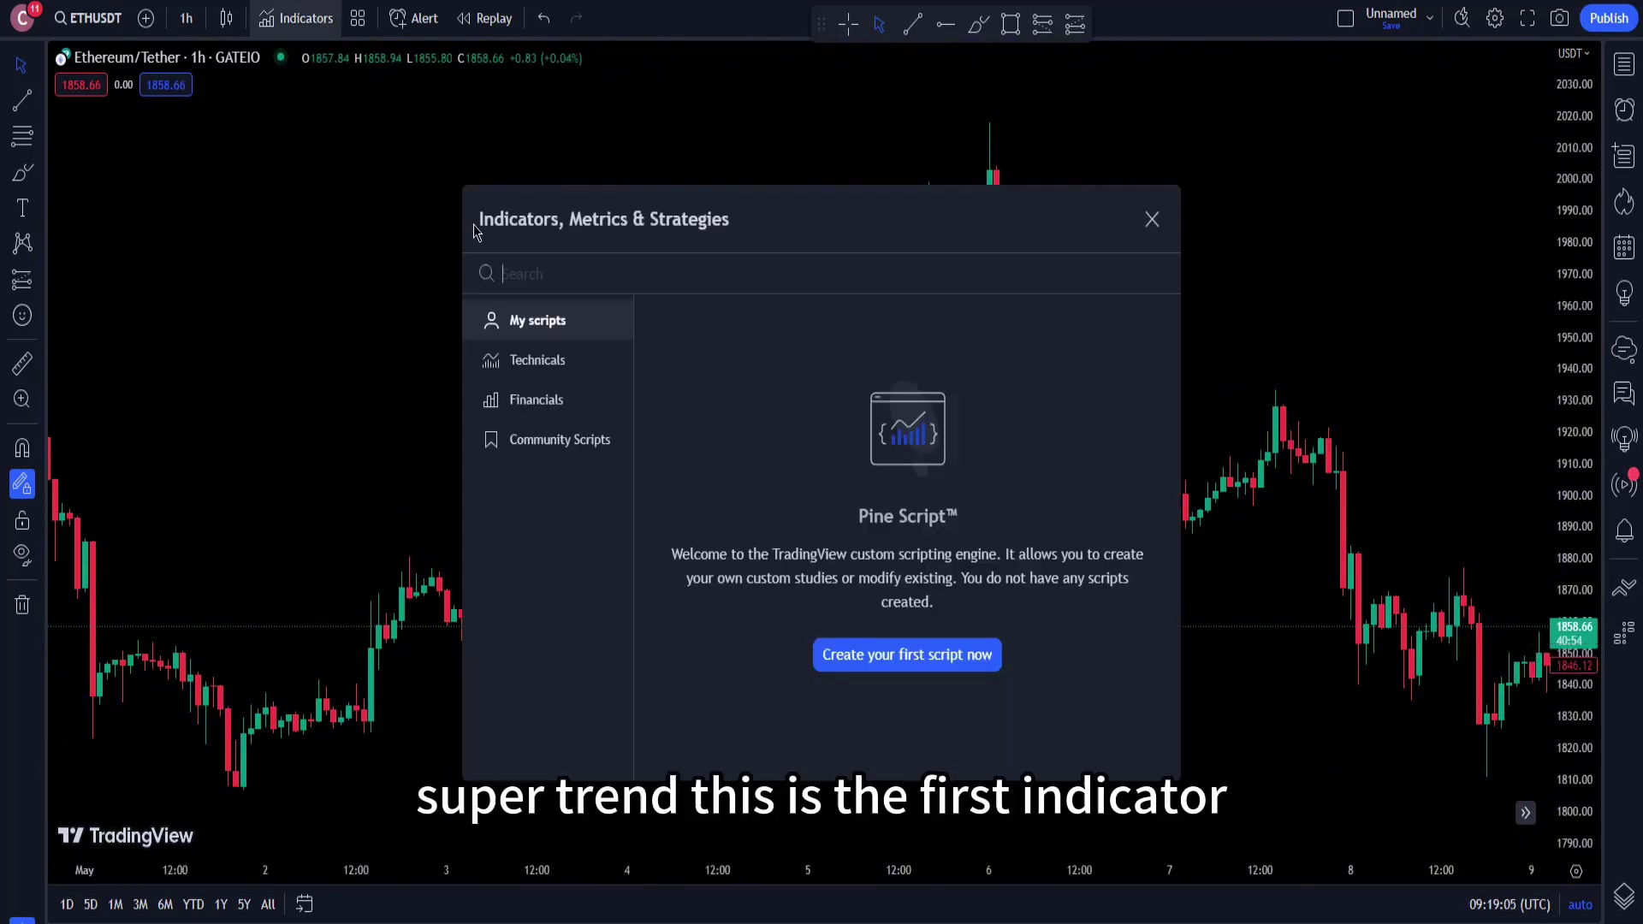
pyautogui.write('super')
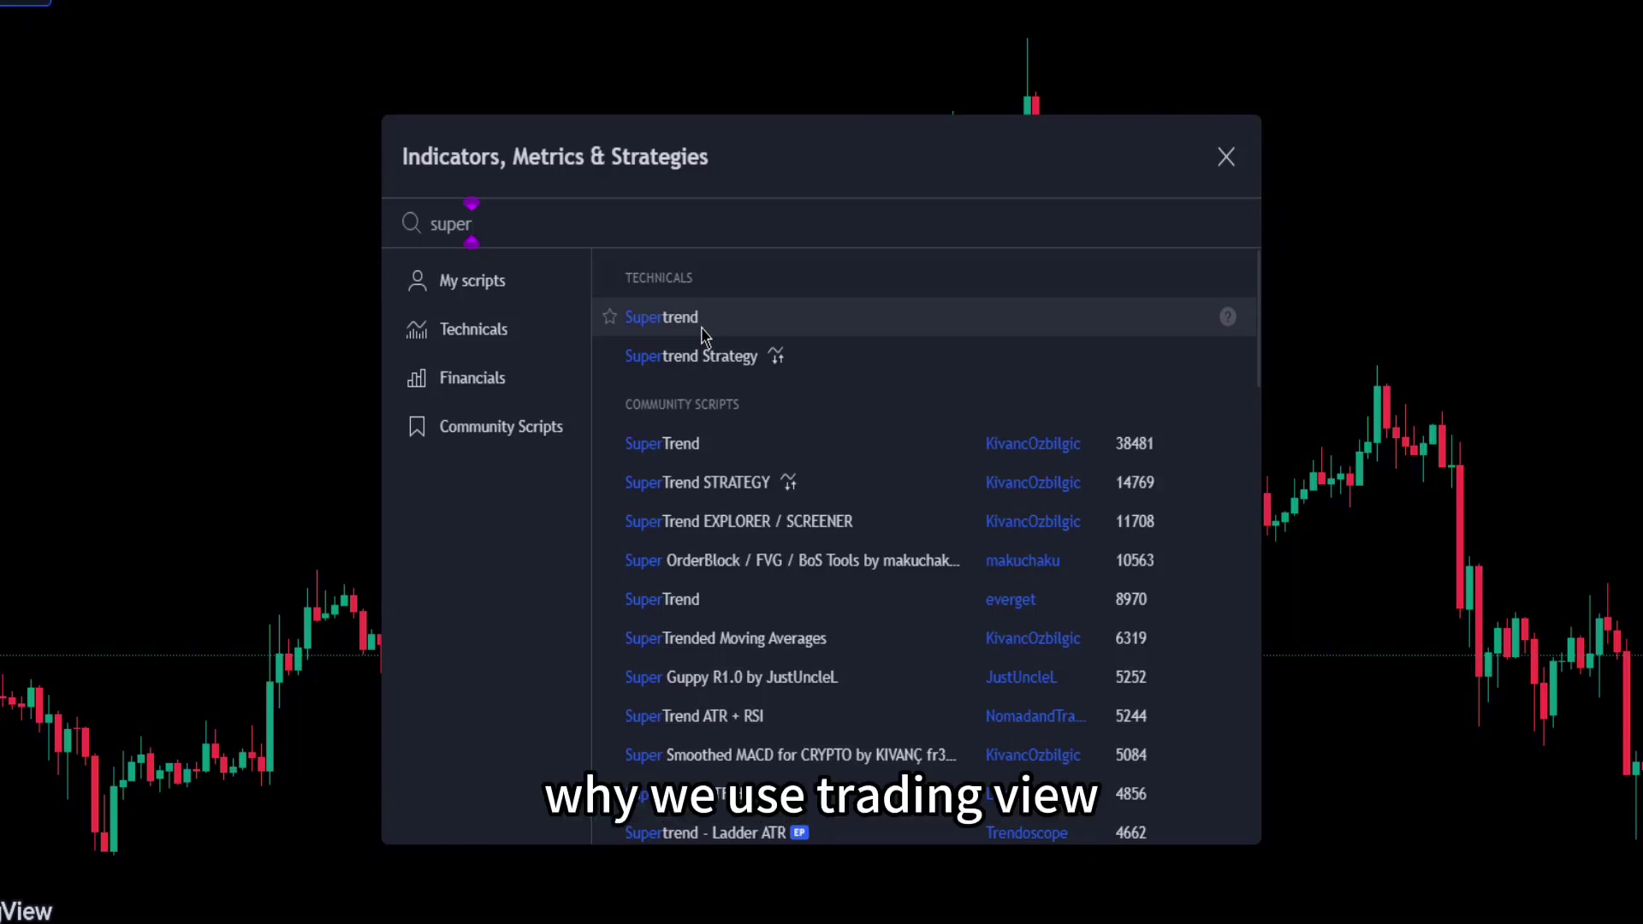
pyautogui.click(669, 331)
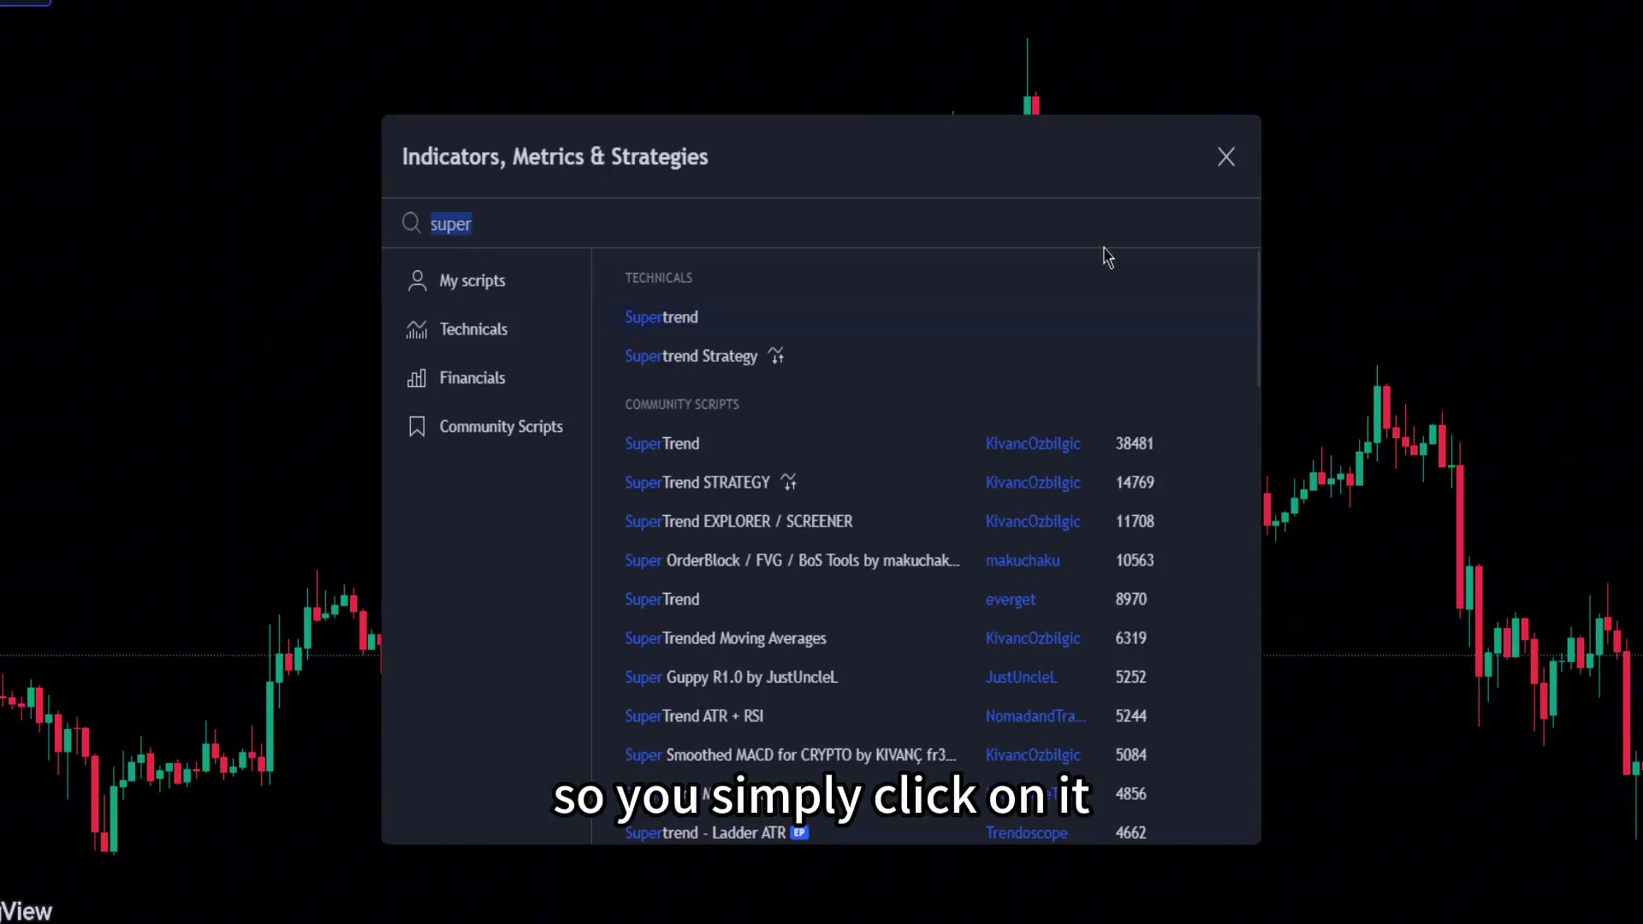
pyautogui.click(1226, 160)
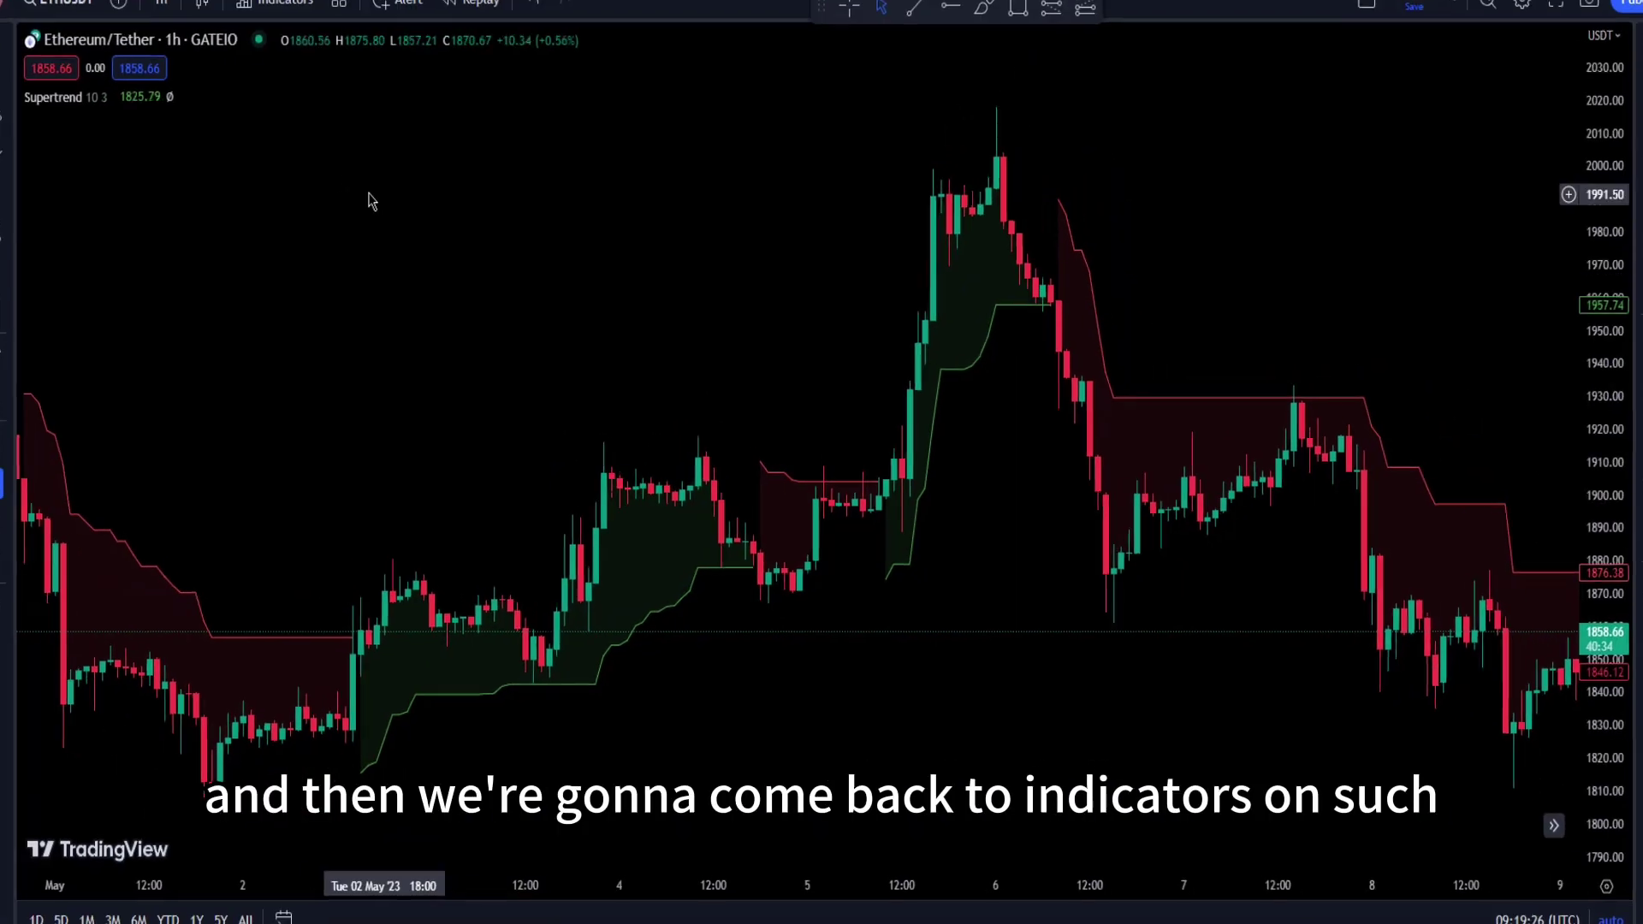
# Step: Search indicators for 'pivot point su' and add Pivot Point SuperTrend to the chart
pyautogui.click(316, 25)
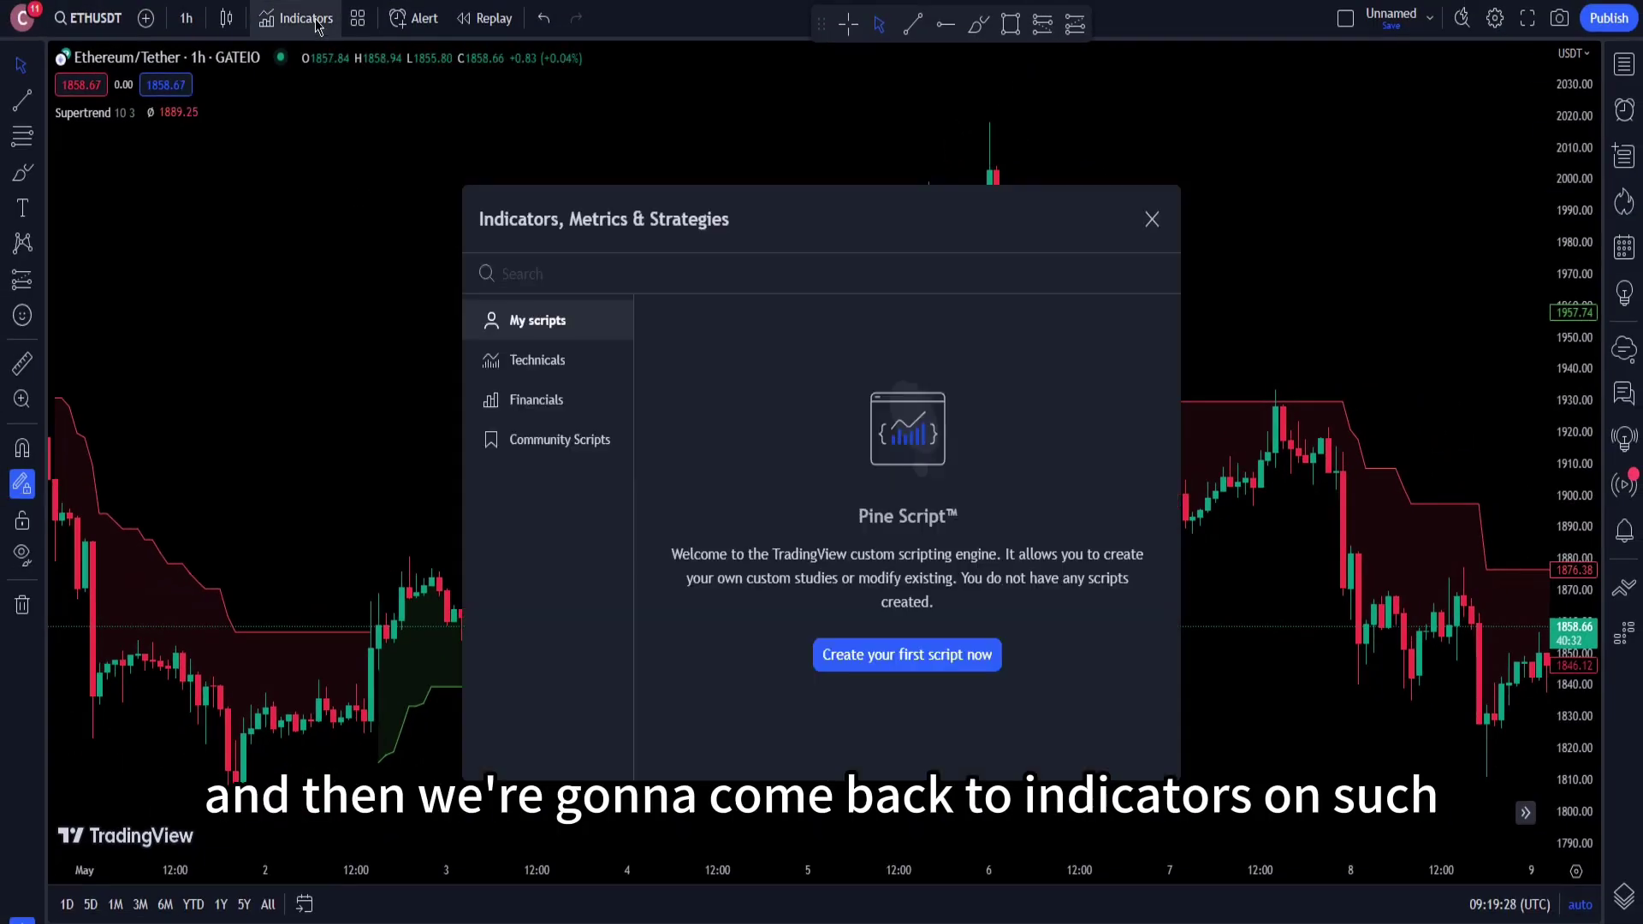
pyautogui.write('pivot poin')
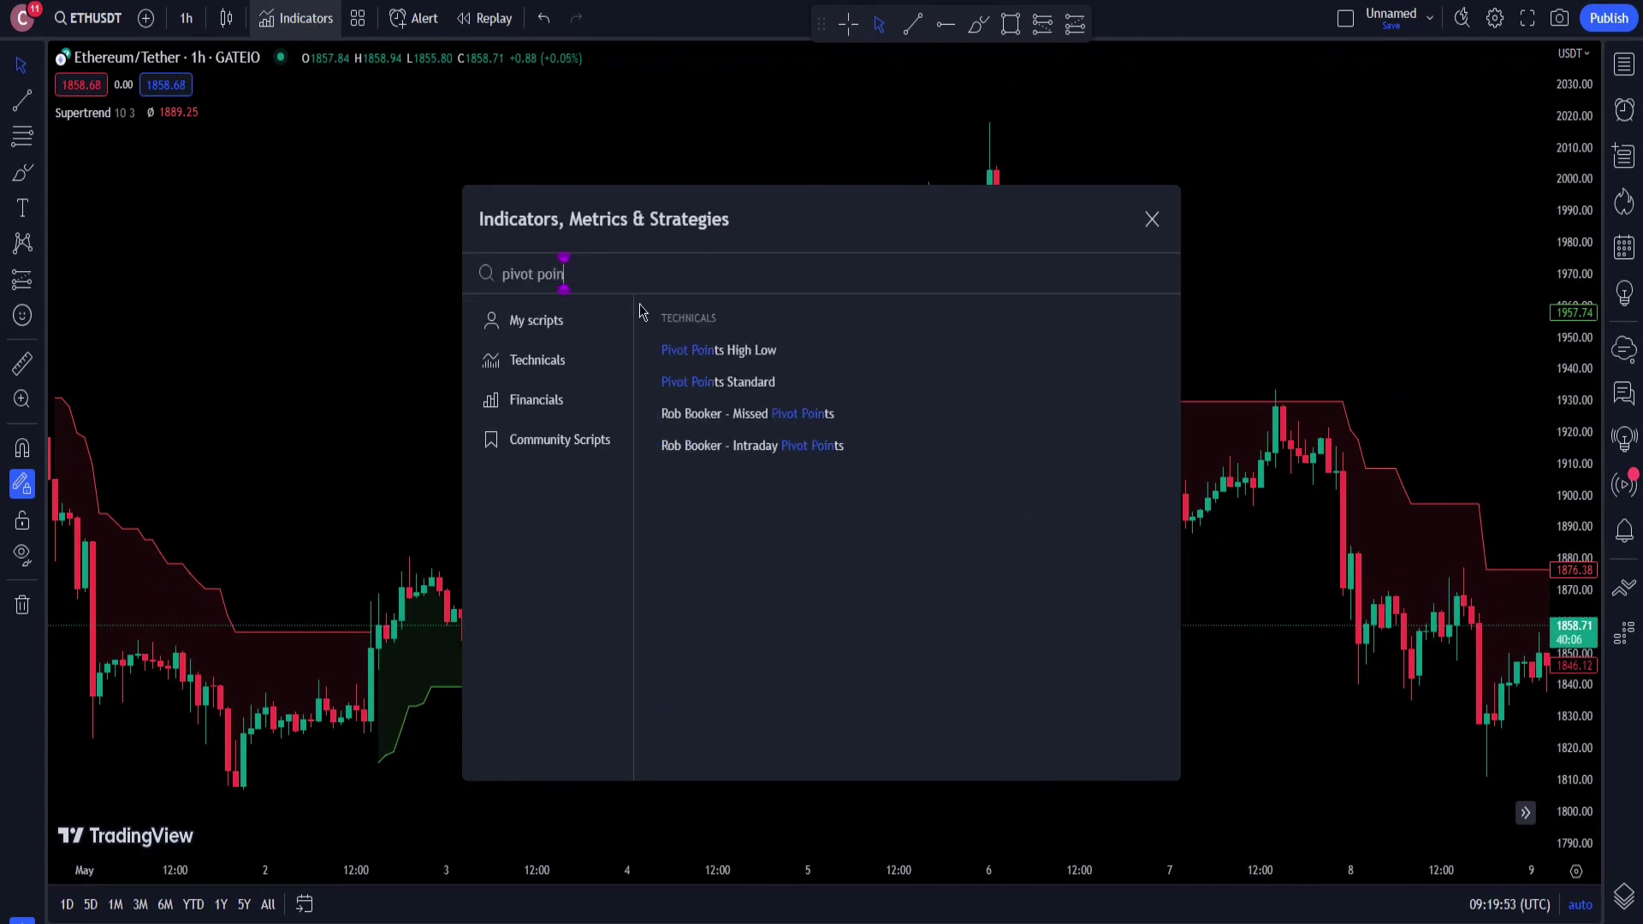
pyautogui.write('t su')
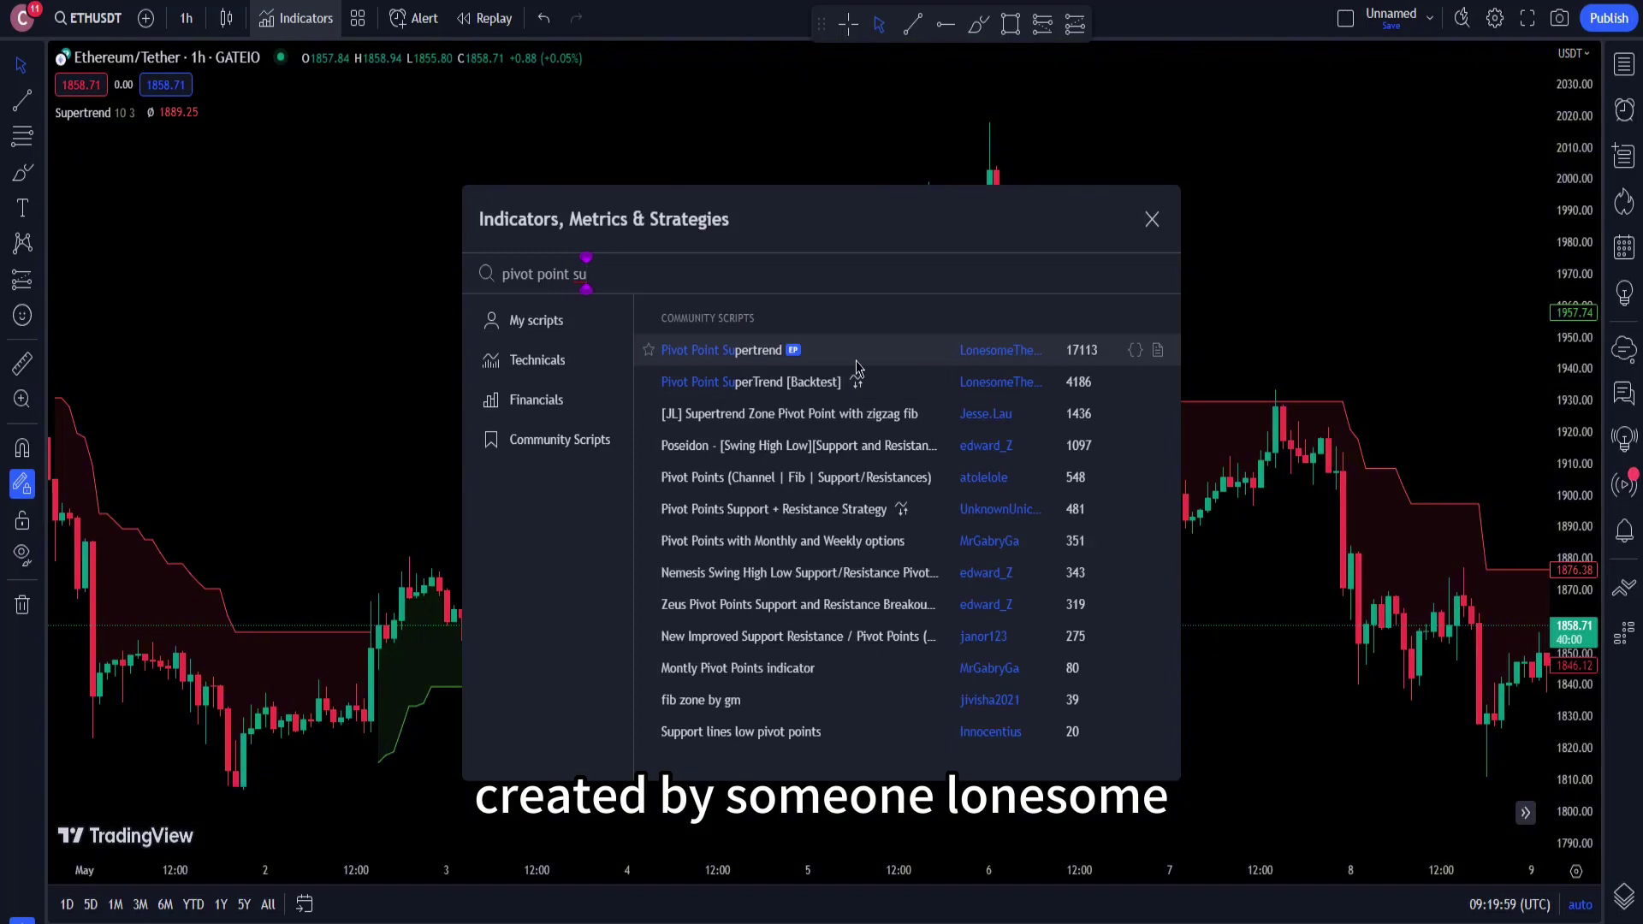
pyautogui.click(757, 358)
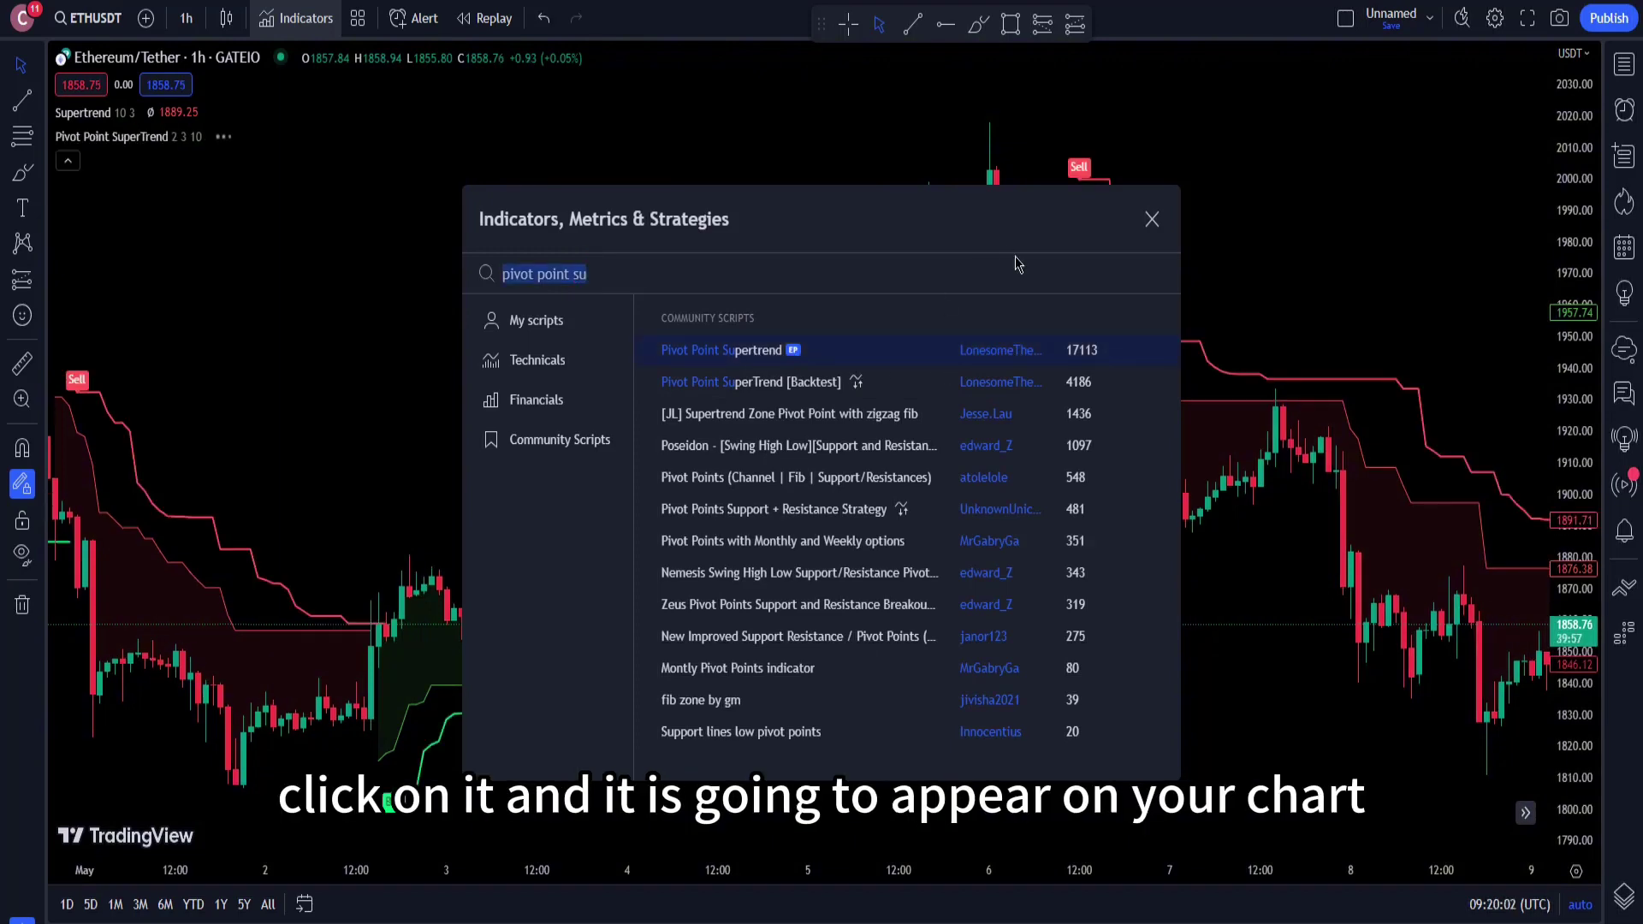
pyautogui.click(1152, 220)
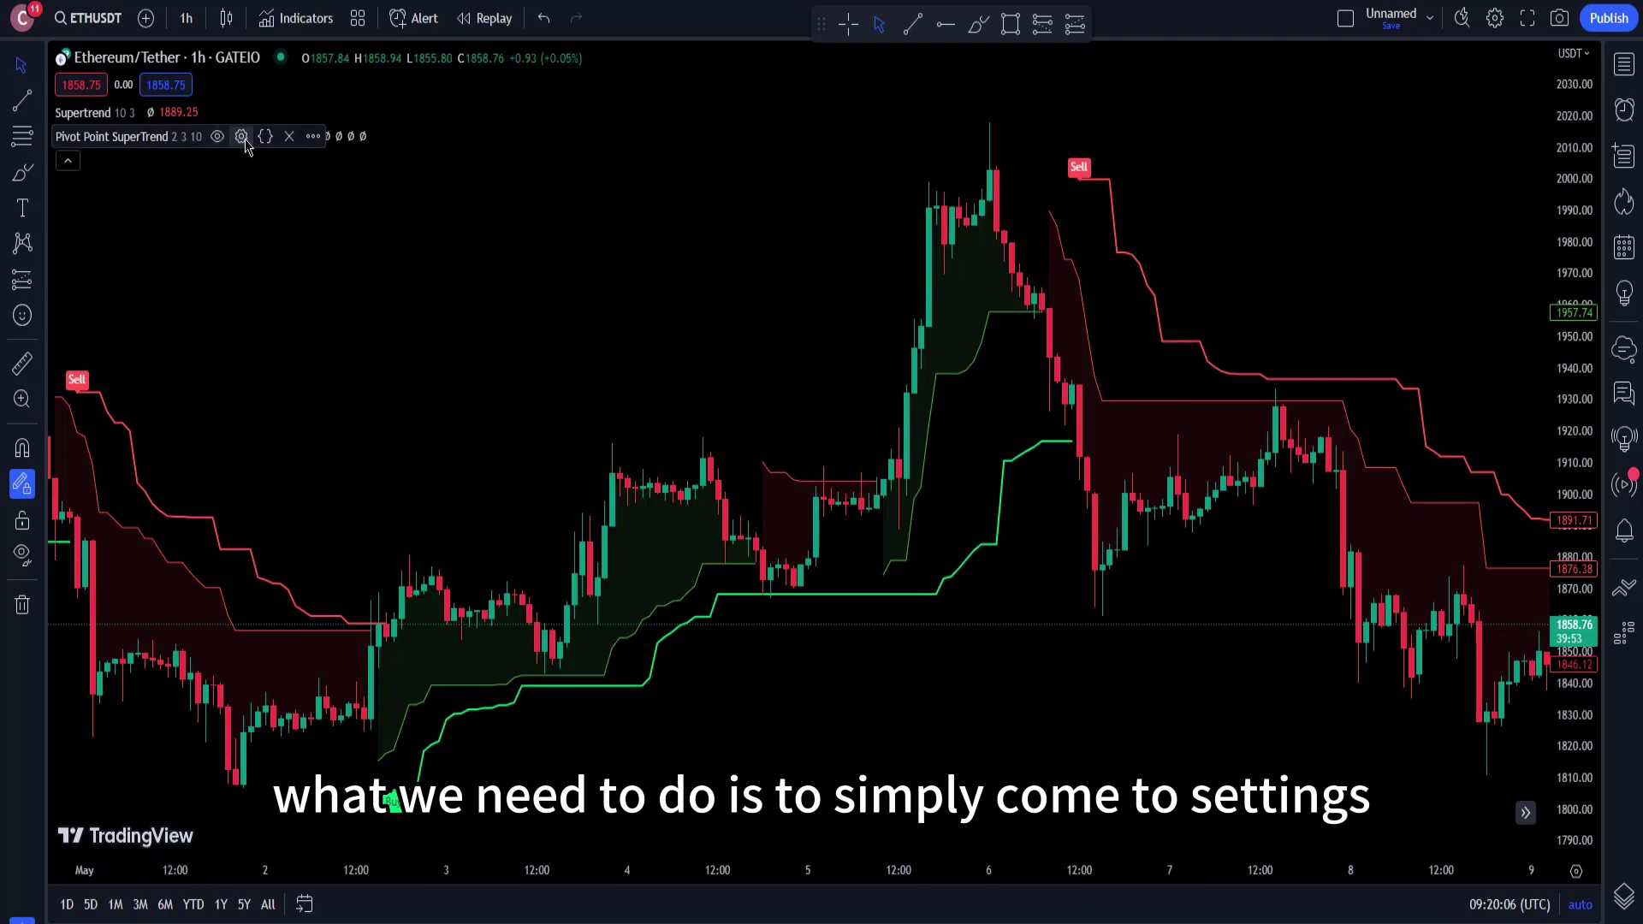
# Step: Set Pivot Point SuperTrend to period 3 and ATR factor 4, with buy/sell labels off
pyautogui.click(242, 139)
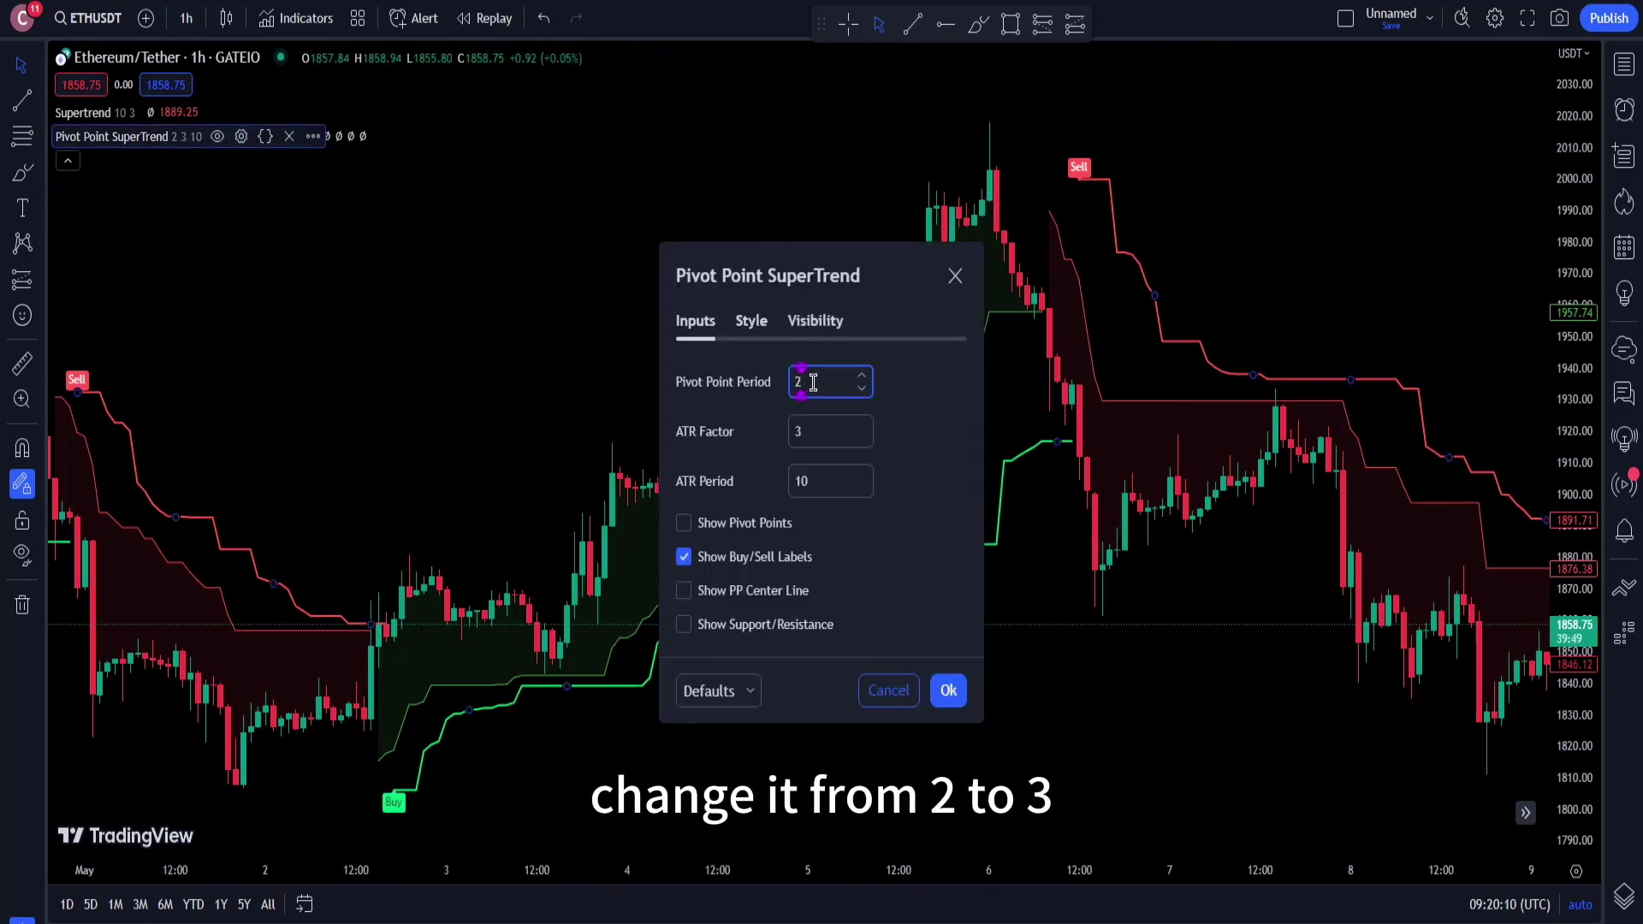
pyautogui.write('3')
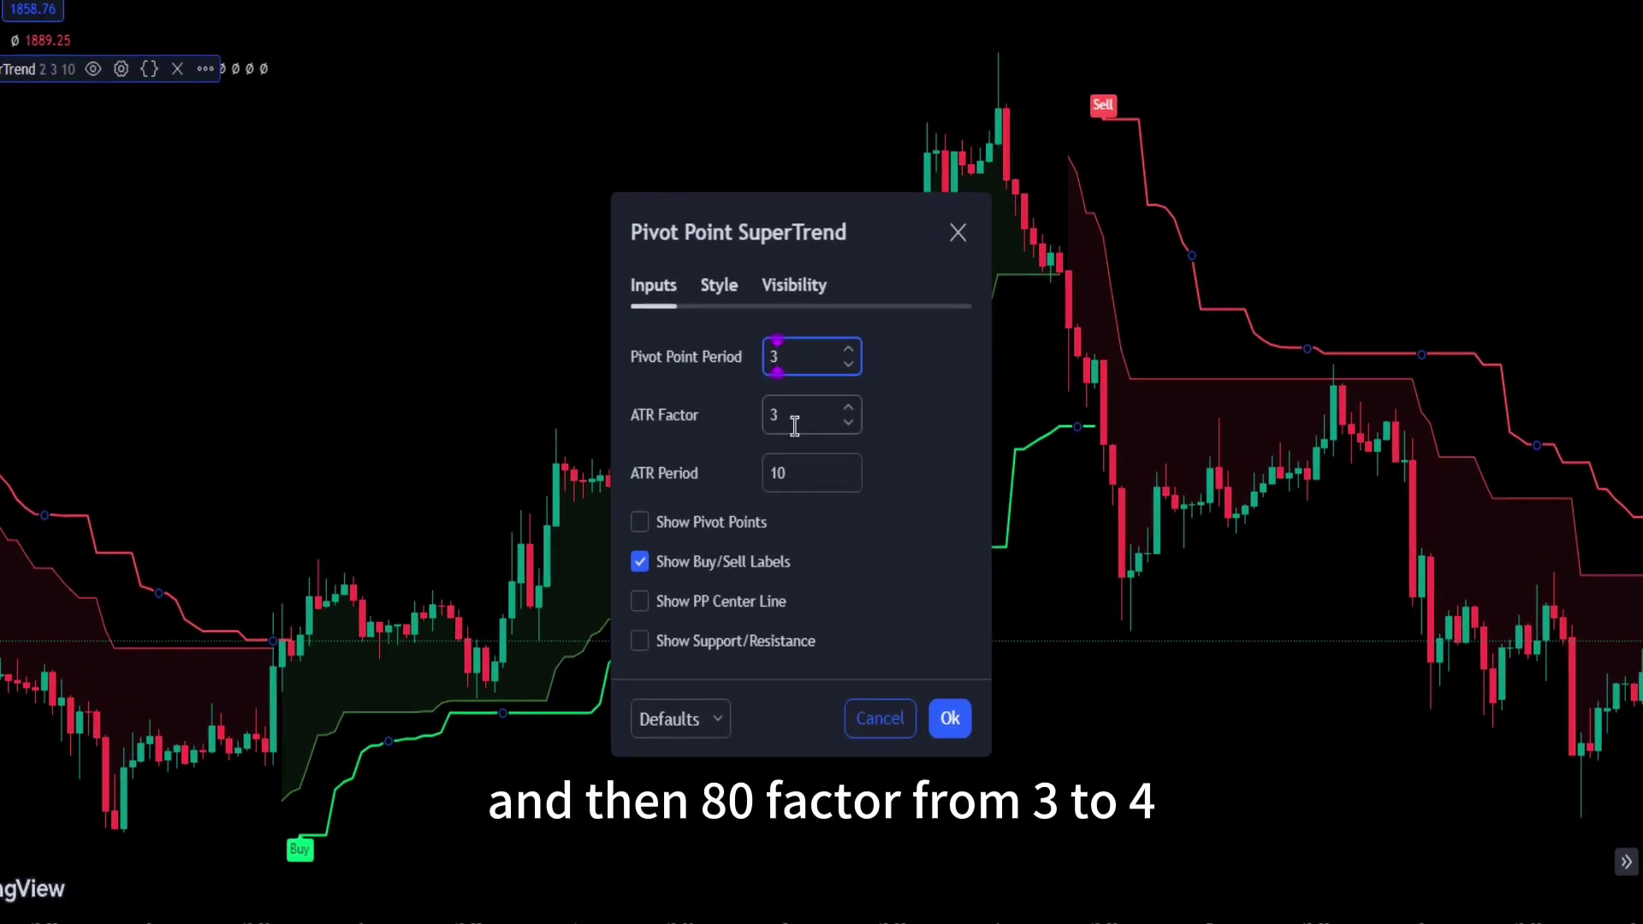
pyautogui.click(812, 433)
pyautogui.press('BackSpace')
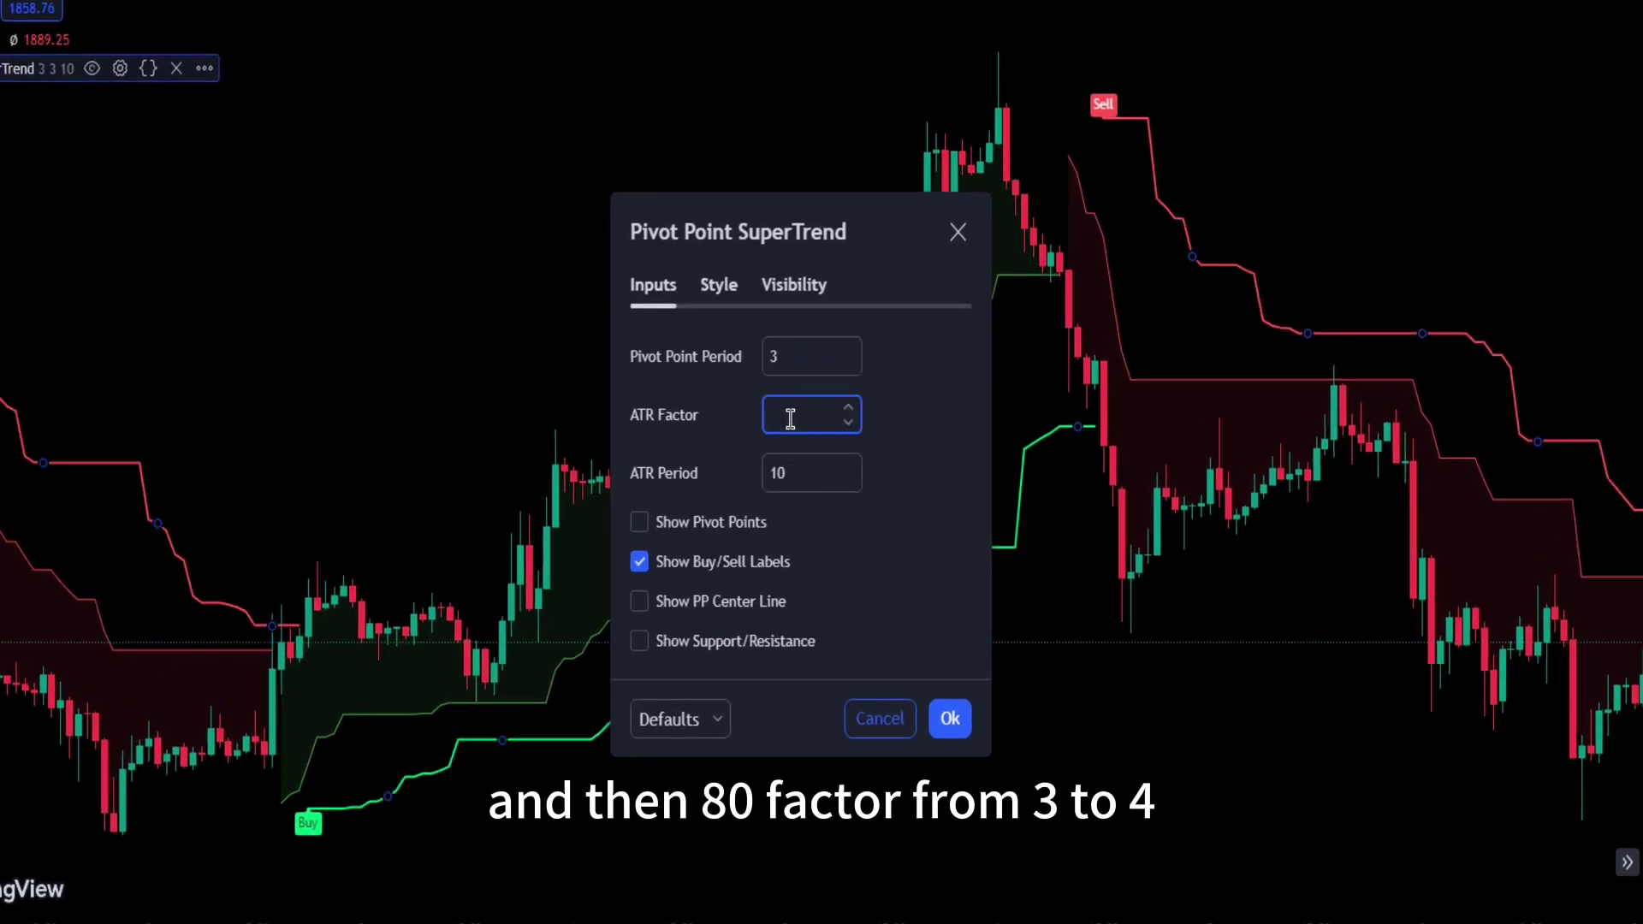
pyautogui.write('4')
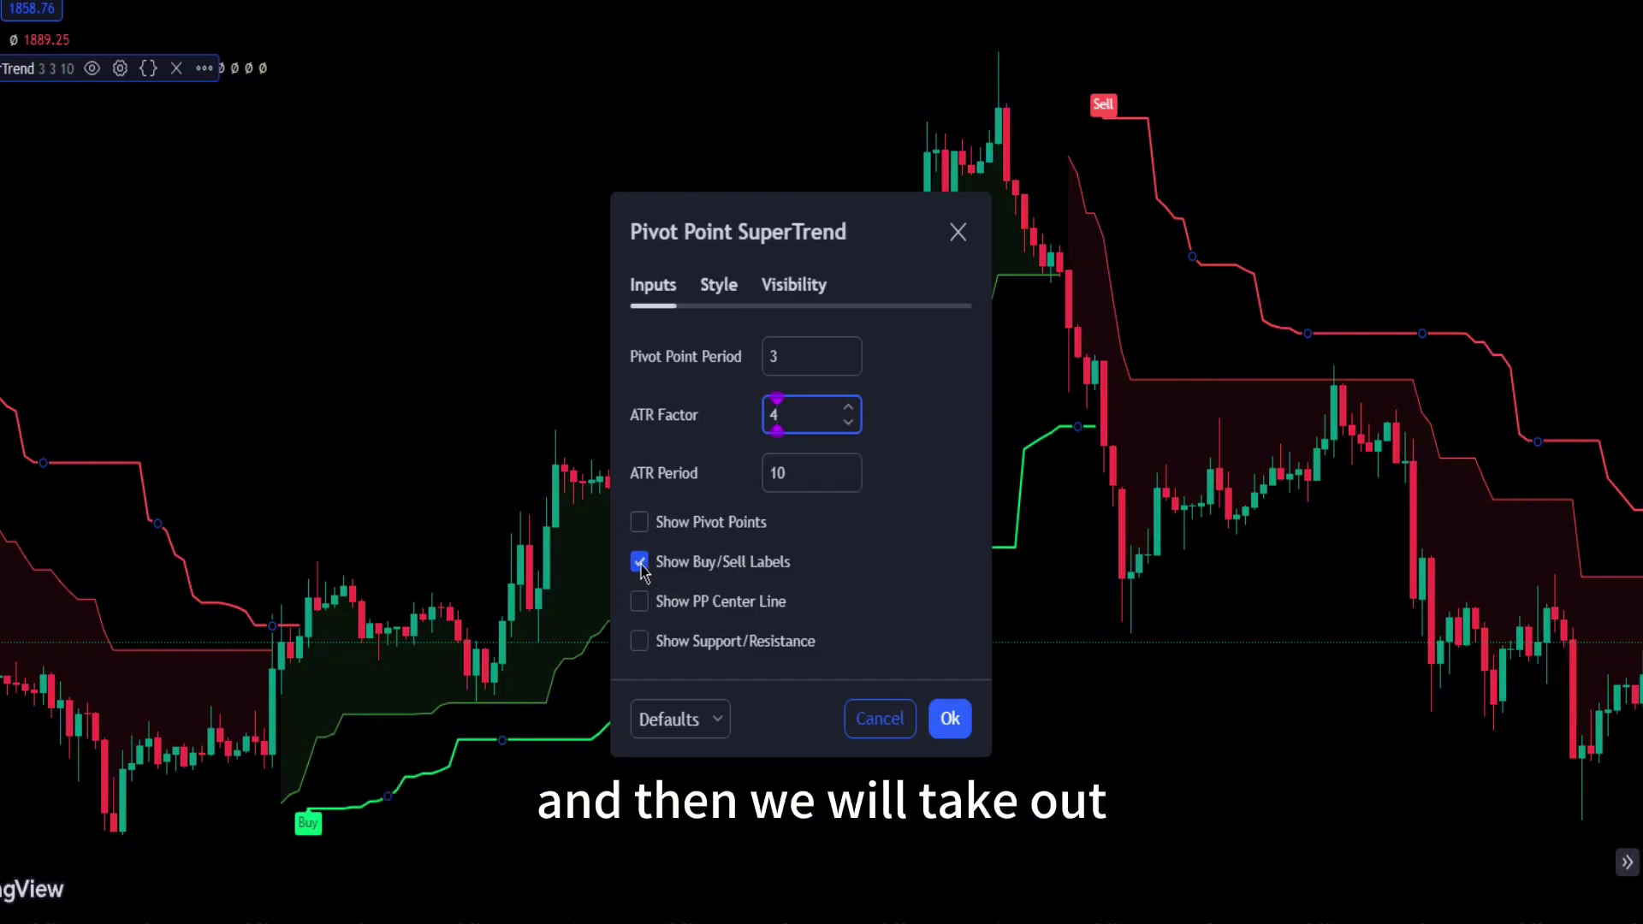
pyautogui.moveTo(660, 211); pyautogui.dragTo(517, 97)
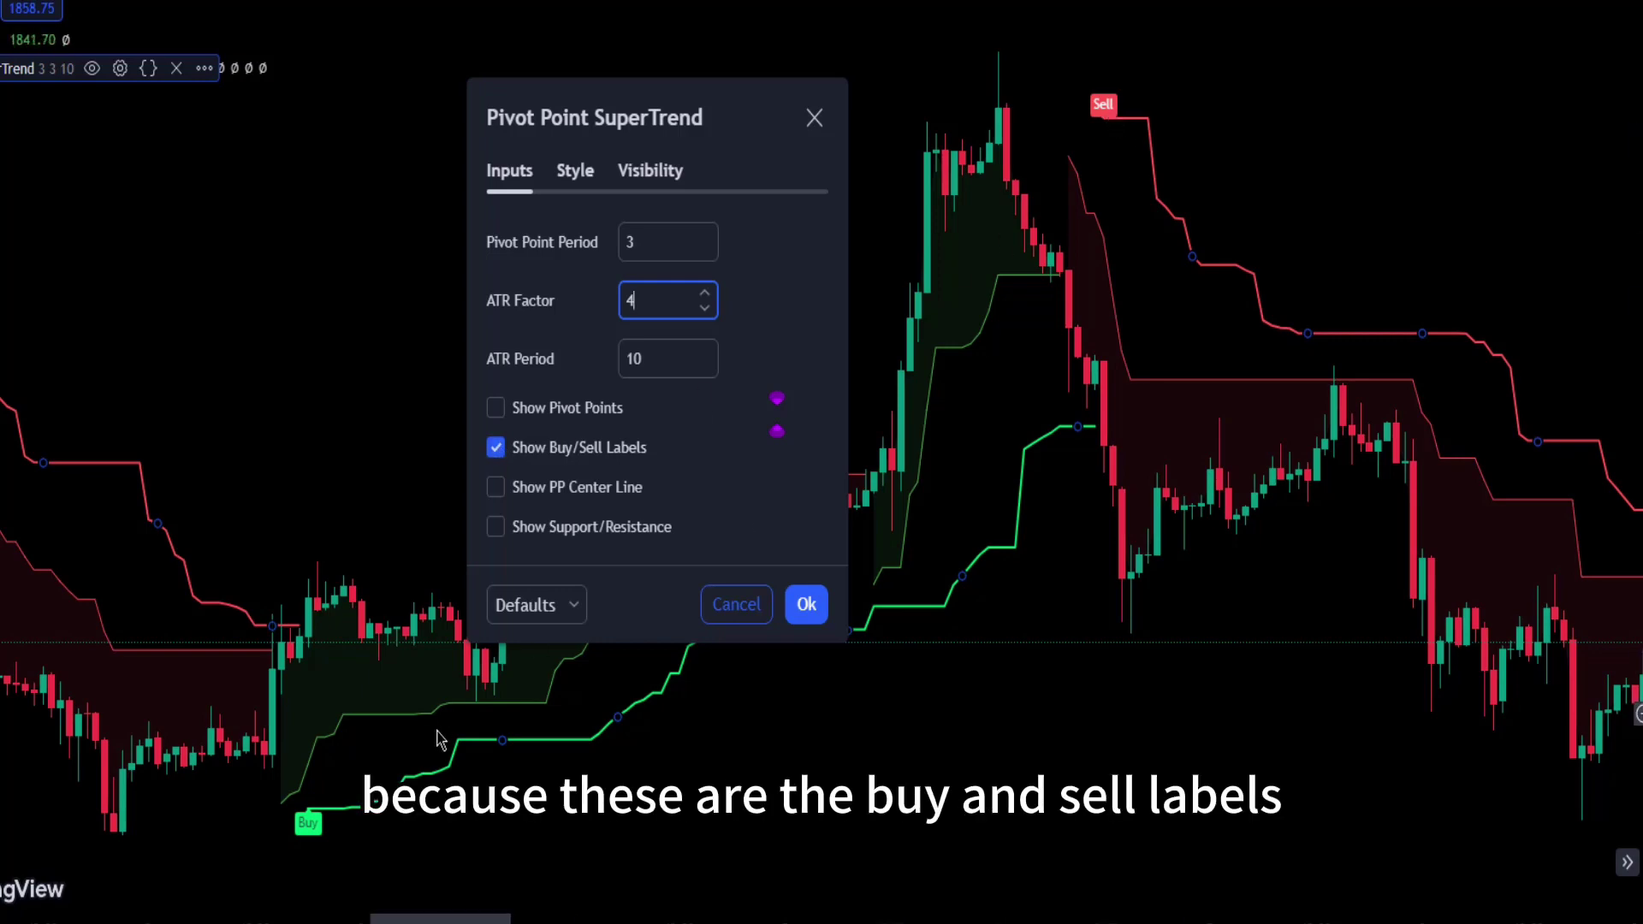
pyautogui.click(496, 447)
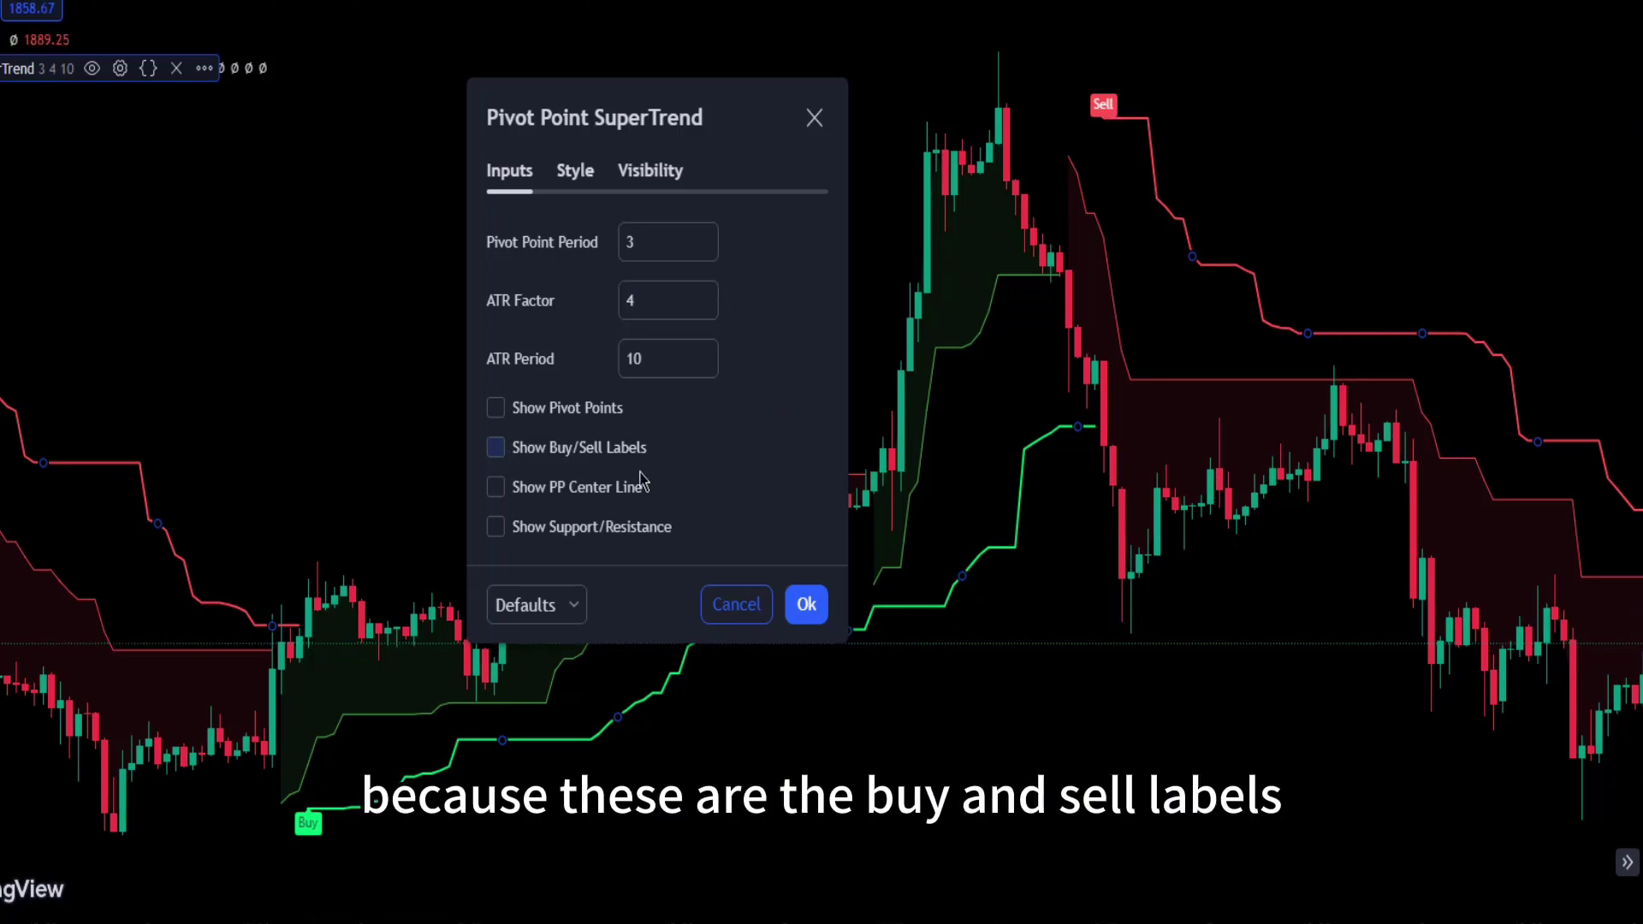
pyautogui.click(806, 604)
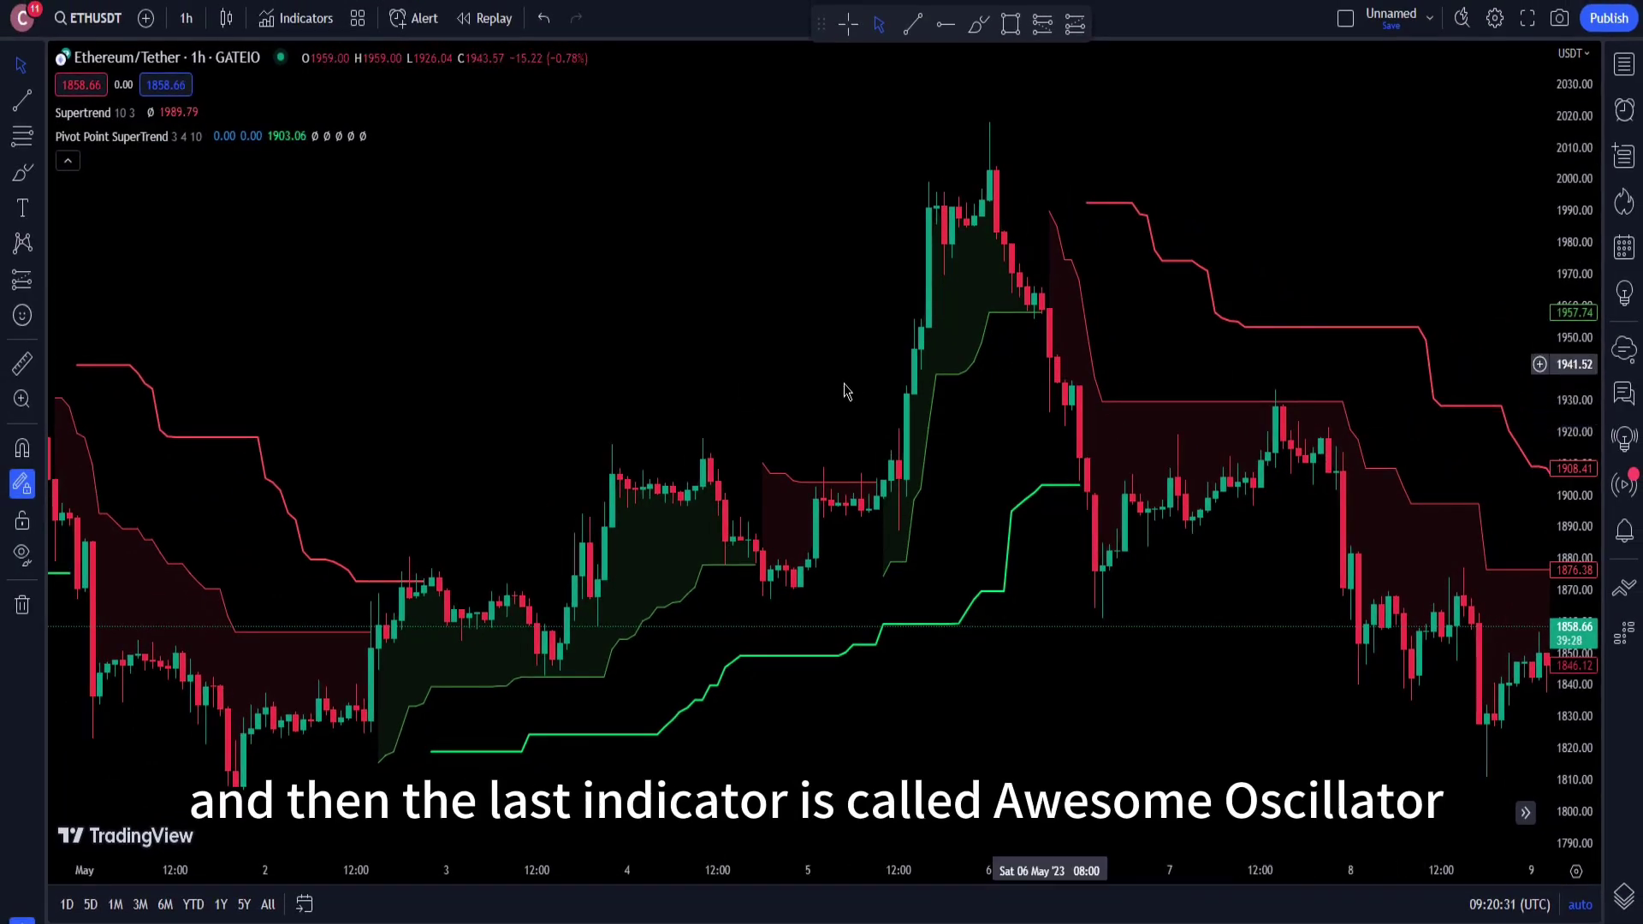
pyautogui.click(297, 18)
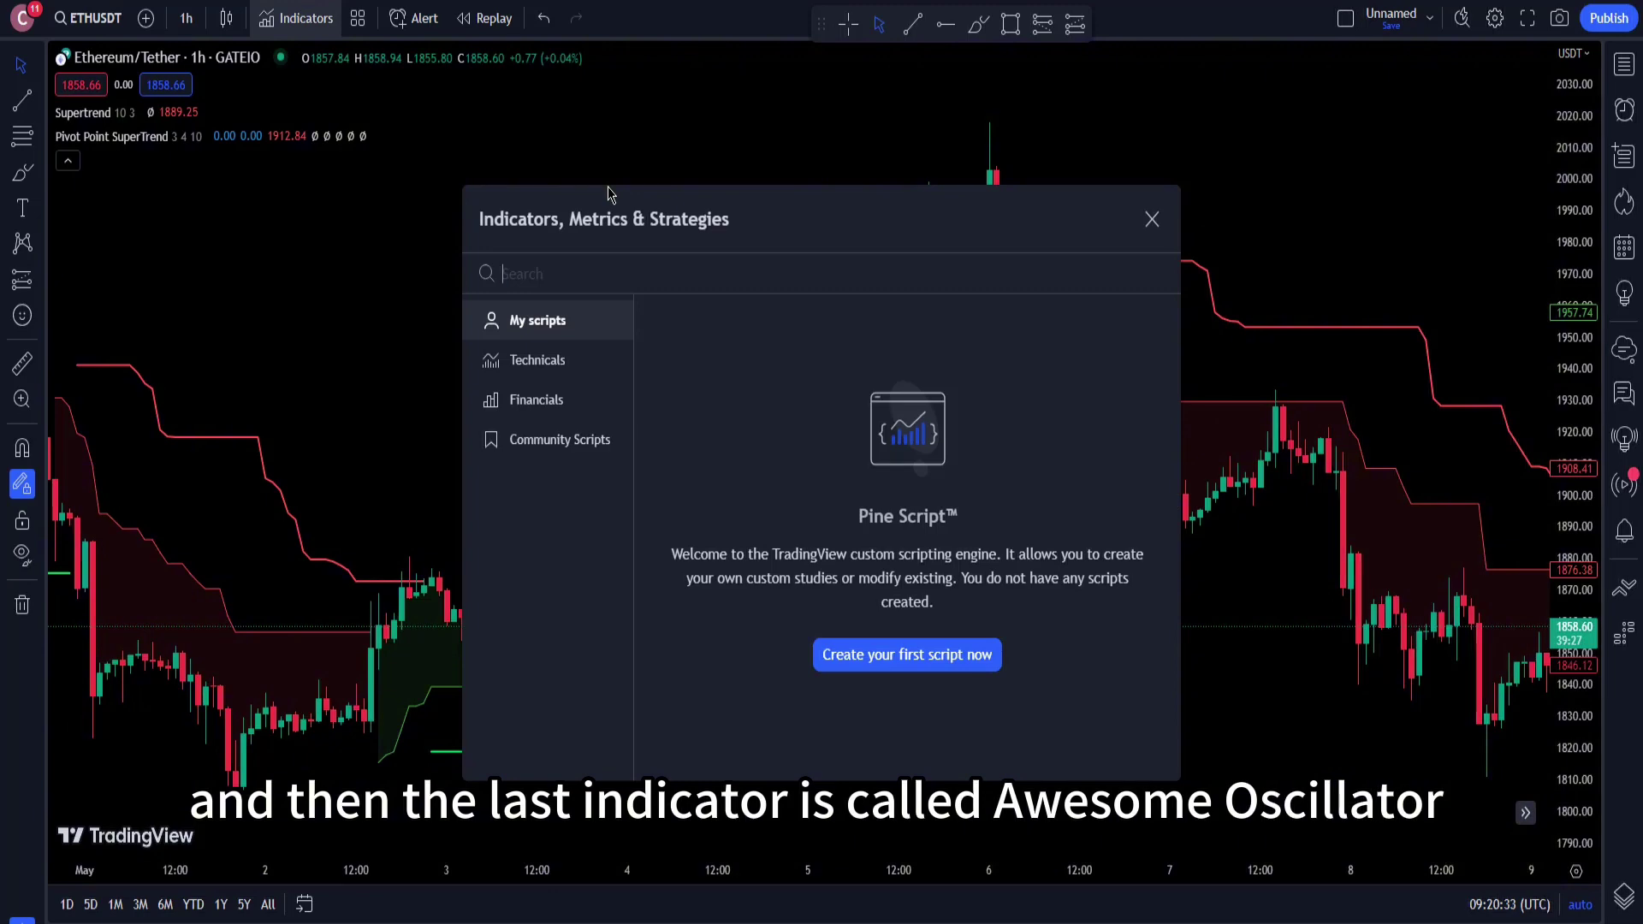
pyautogui.write('awe')
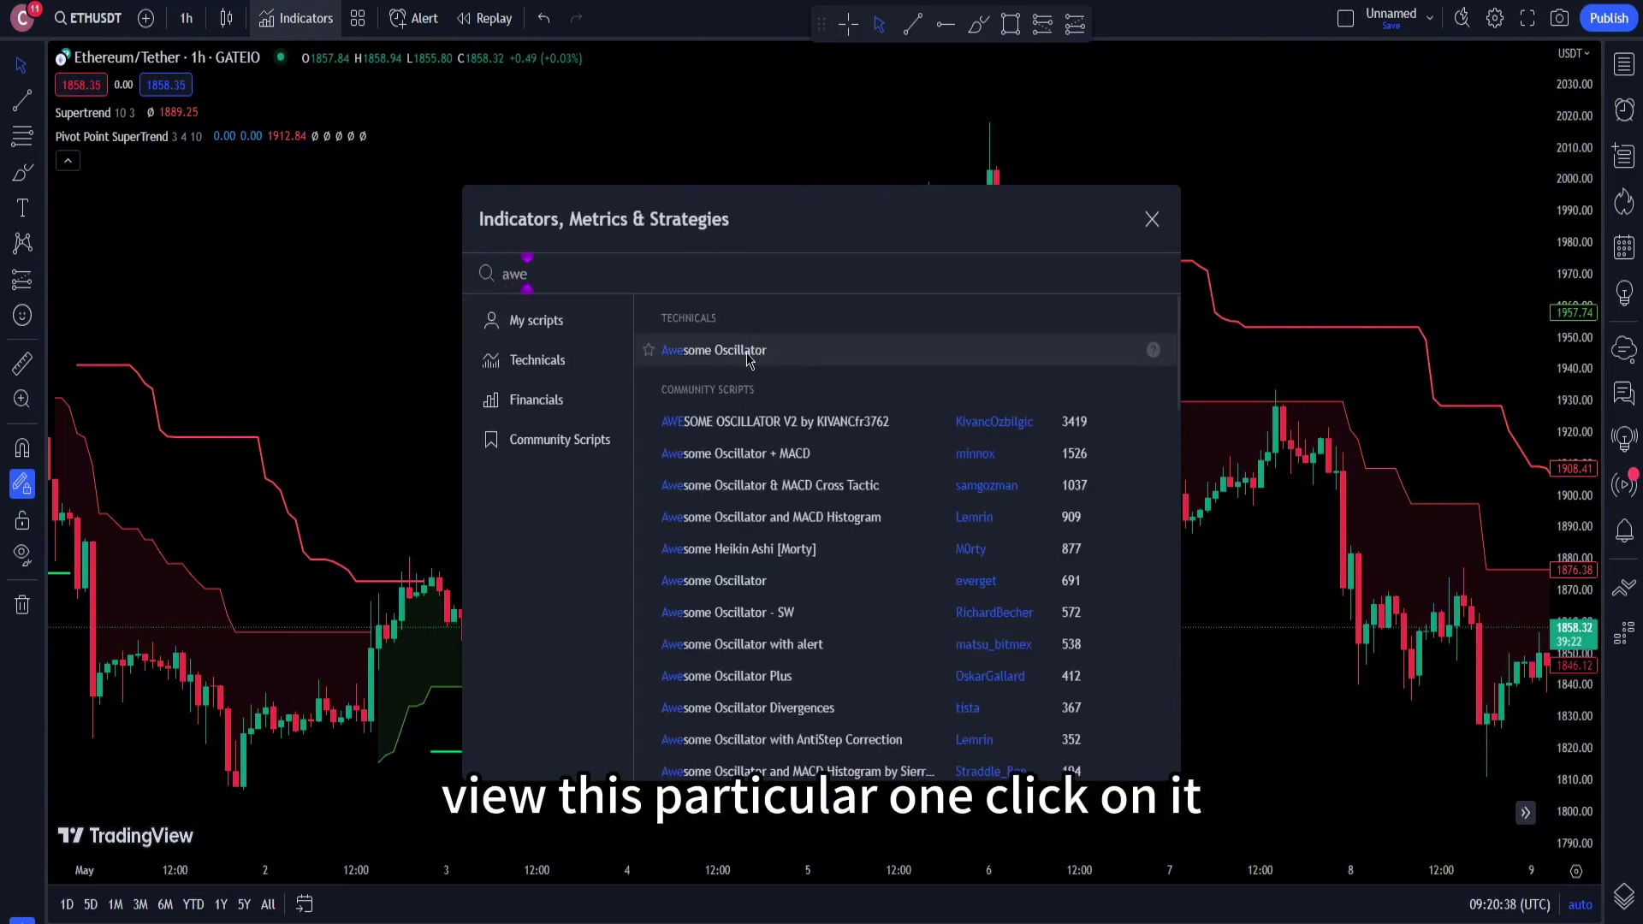
pyautogui.click(724, 353)
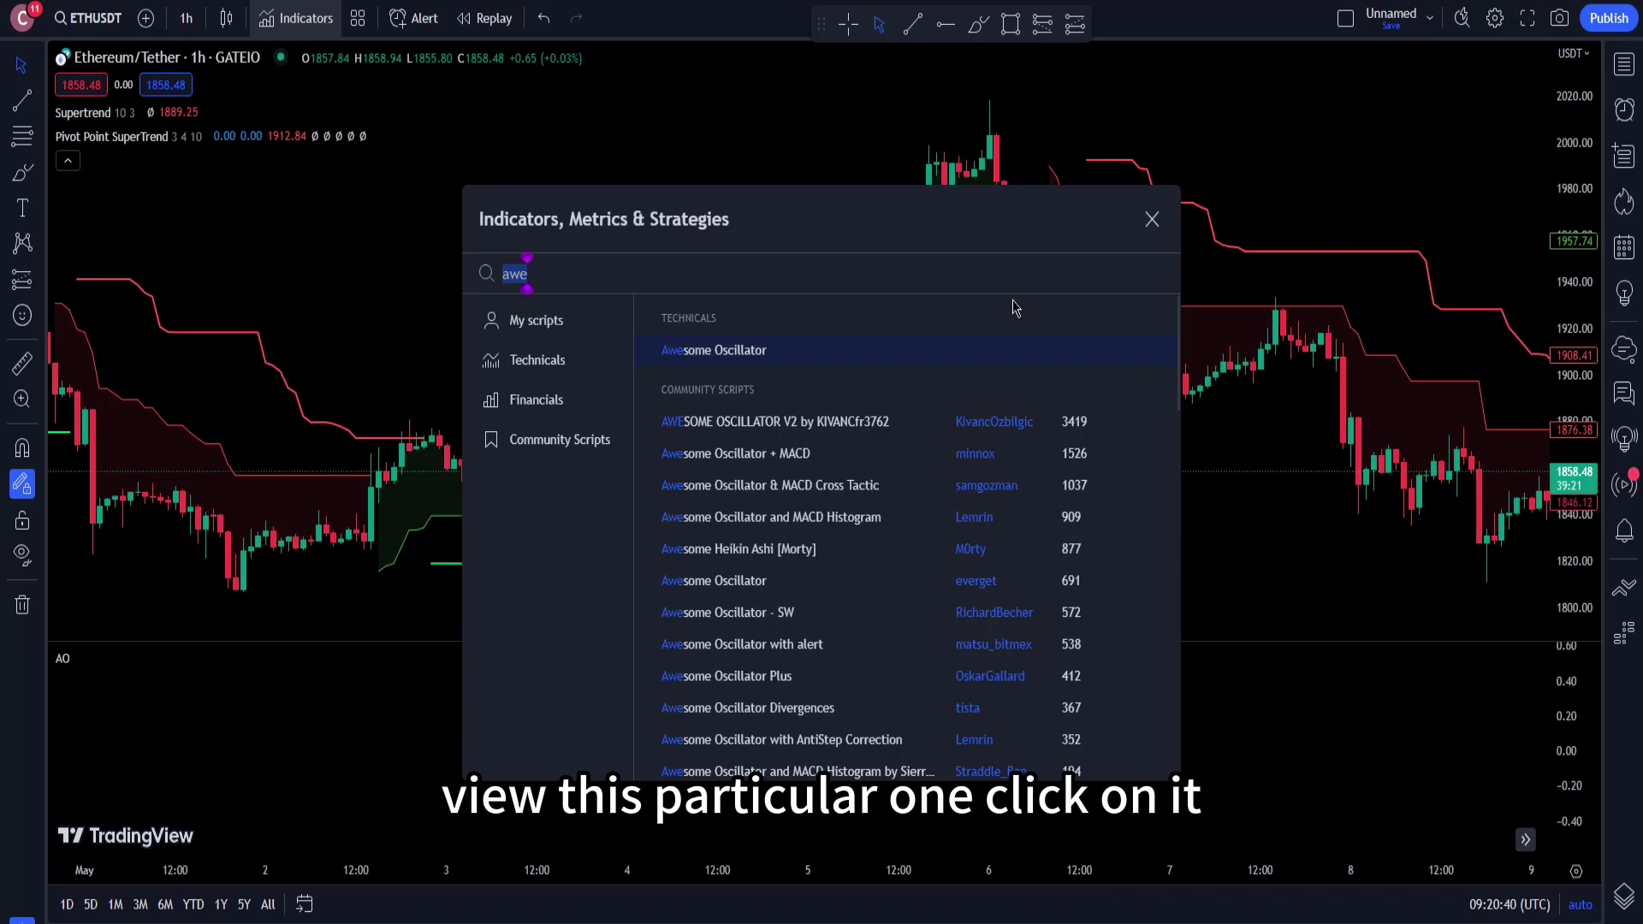
pyautogui.click(1151, 220)
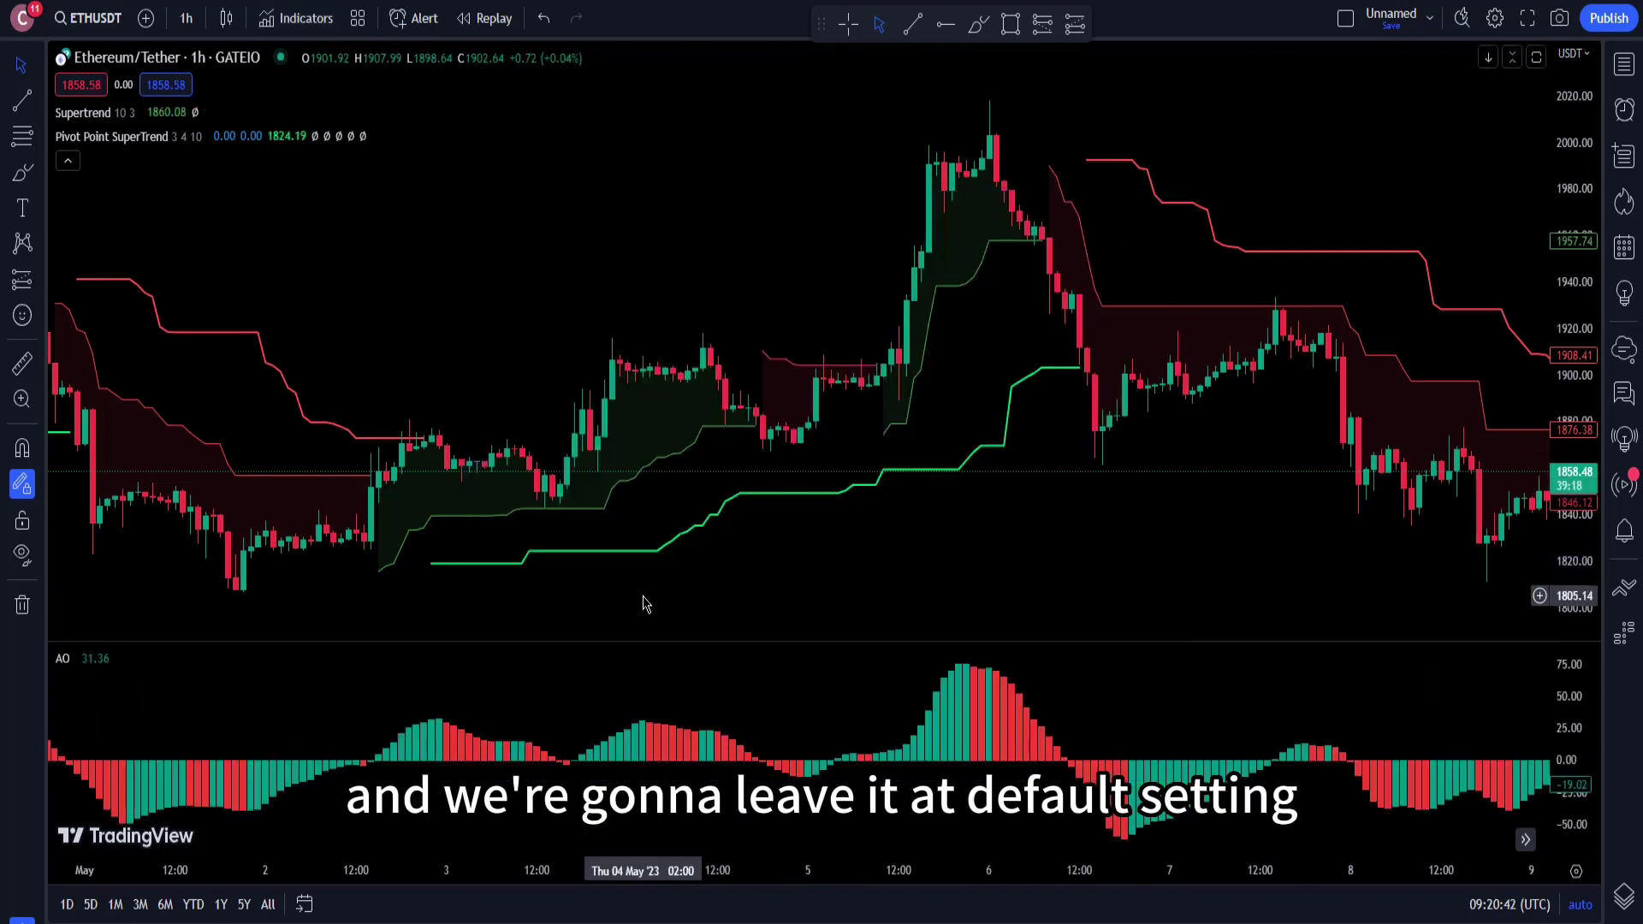
pyautogui.moveTo(784, 609); pyautogui.dragTo(913, 627)
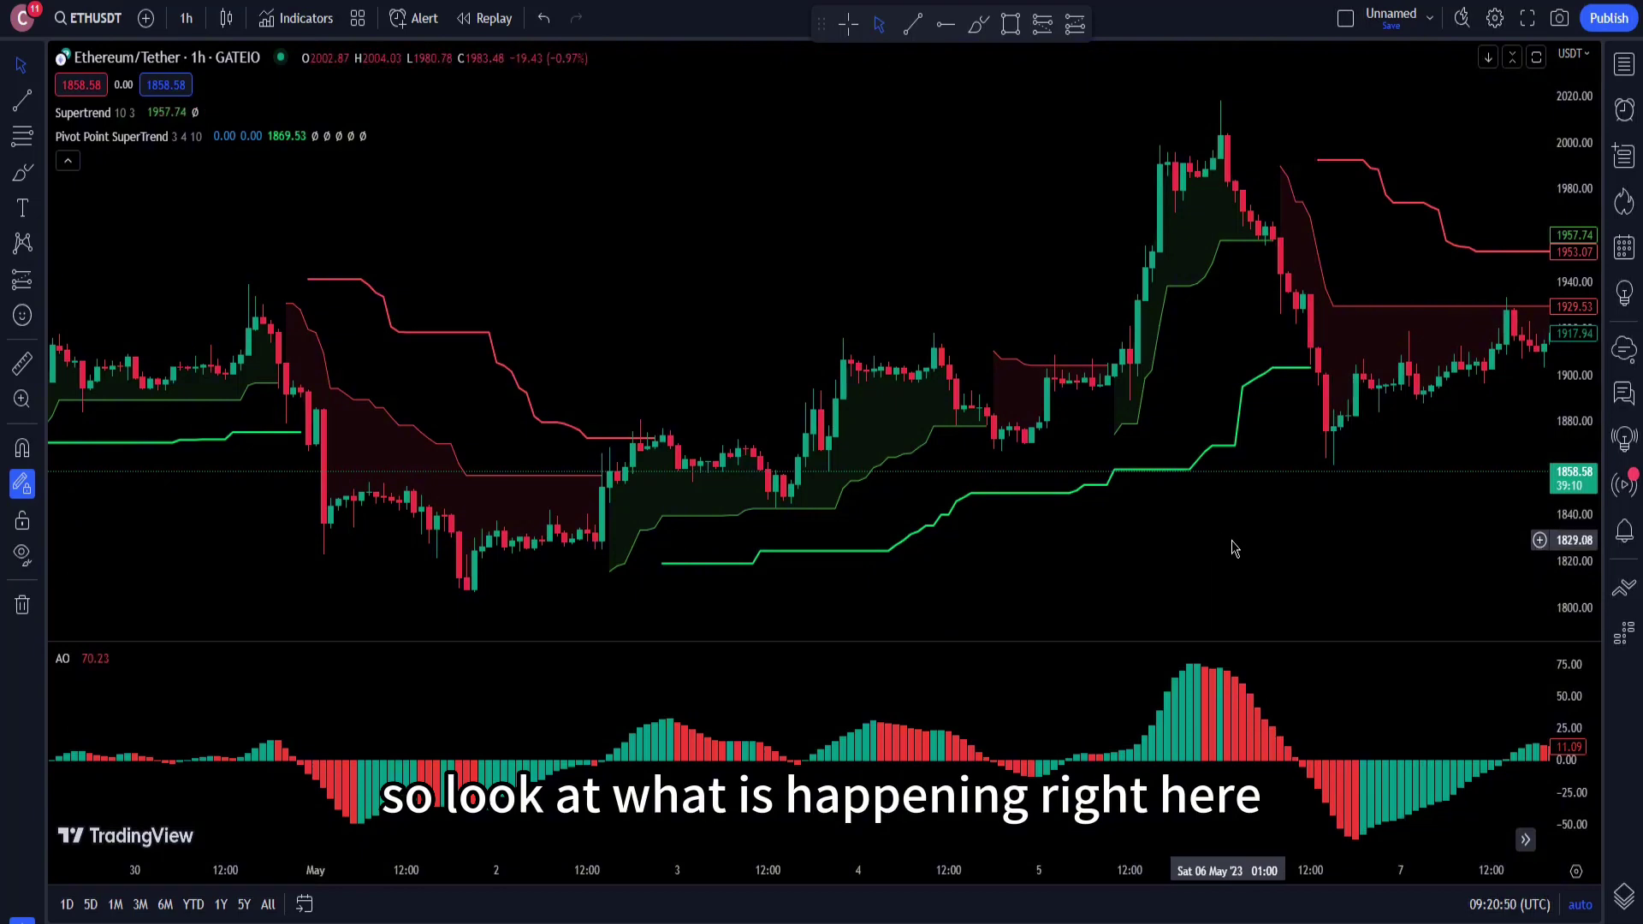
pyautogui.moveTo(1321, 552); pyautogui.dragTo(1118, 524)
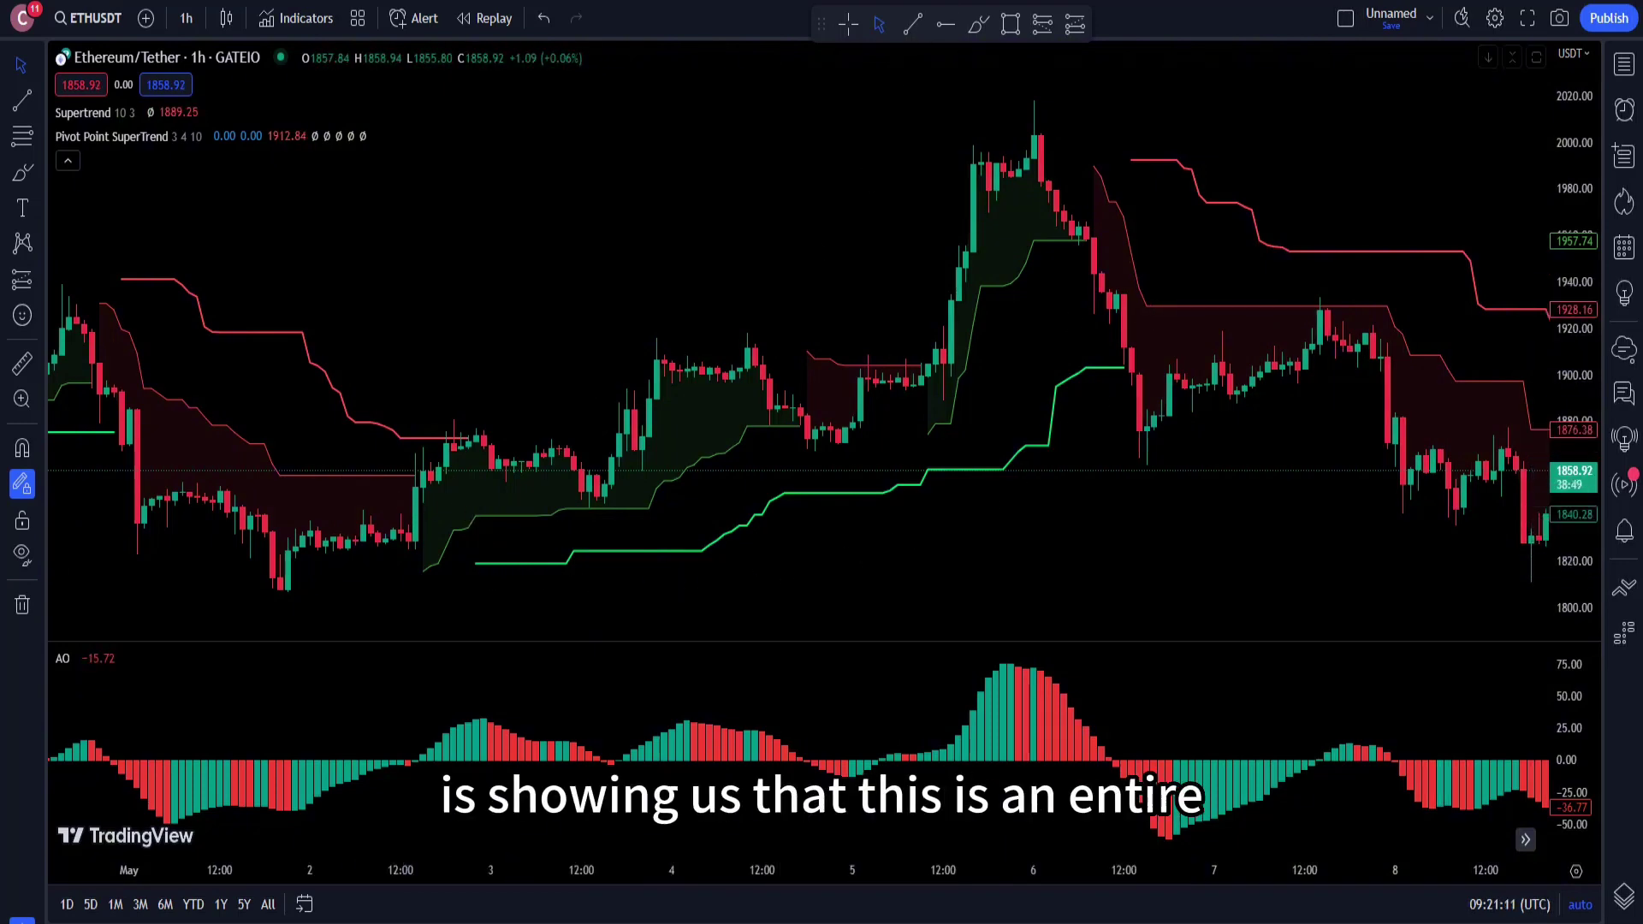
# Step: Brush a yellow curve under the rising lines, then circle the 5 May candle, AO cross and Pivot step
pyautogui.click(975, 26)
pyautogui.moveTo(510, 590)
pyautogui.mouseDown()
pyautogui.moveTo(660, 602)
pyautogui.moveTo(1040, 503)
pyautogui.moveTo(1138, 411)
pyautogui.mouseUp()
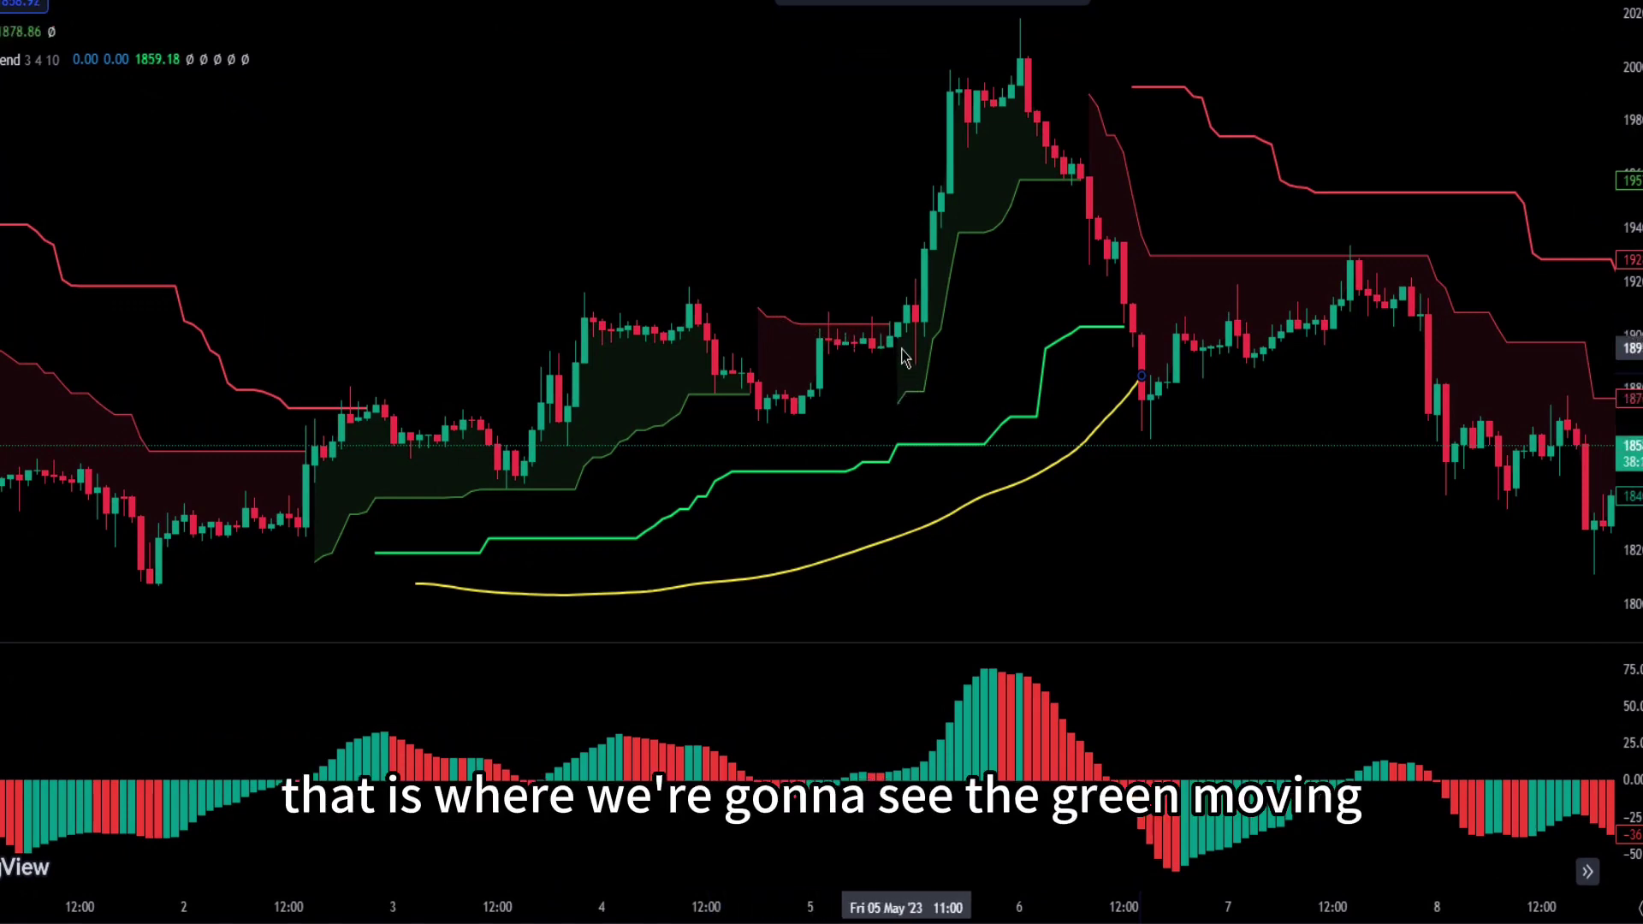
pyautogui.moveTo(886, 409)
pyautogui.mouseDown()
pyautogui.moveTo(918, 412)
pyautogui.moveTo(898, 395)
pyautogui.mouseUp()
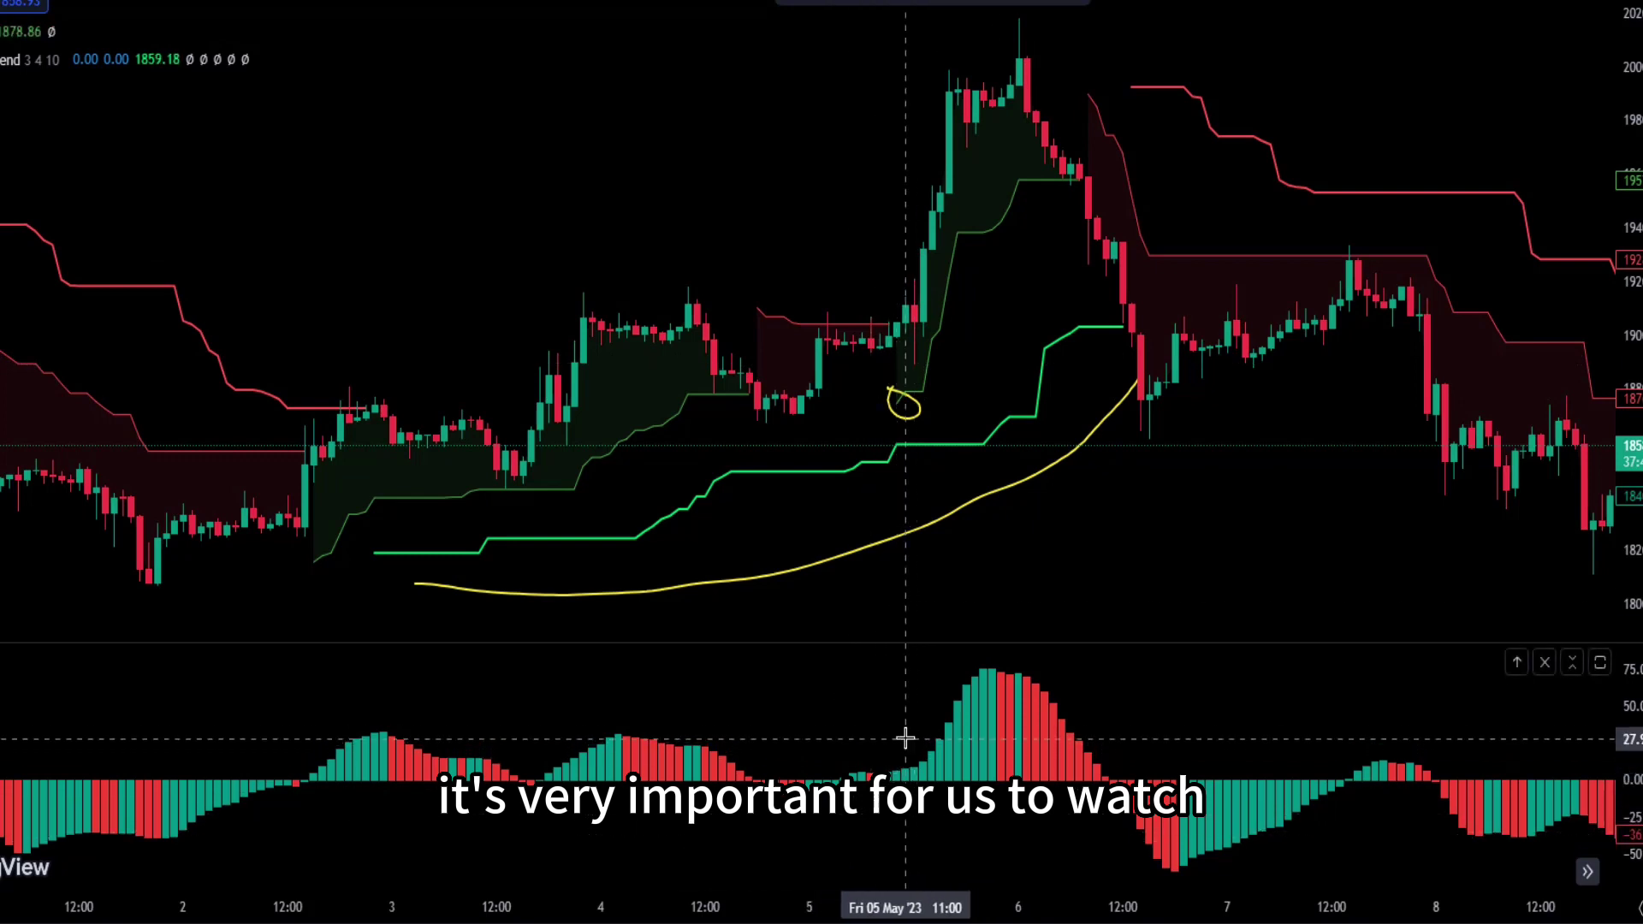
pyautogui.moveTo(899, 741); pyautogui.dragTo(887, 762)
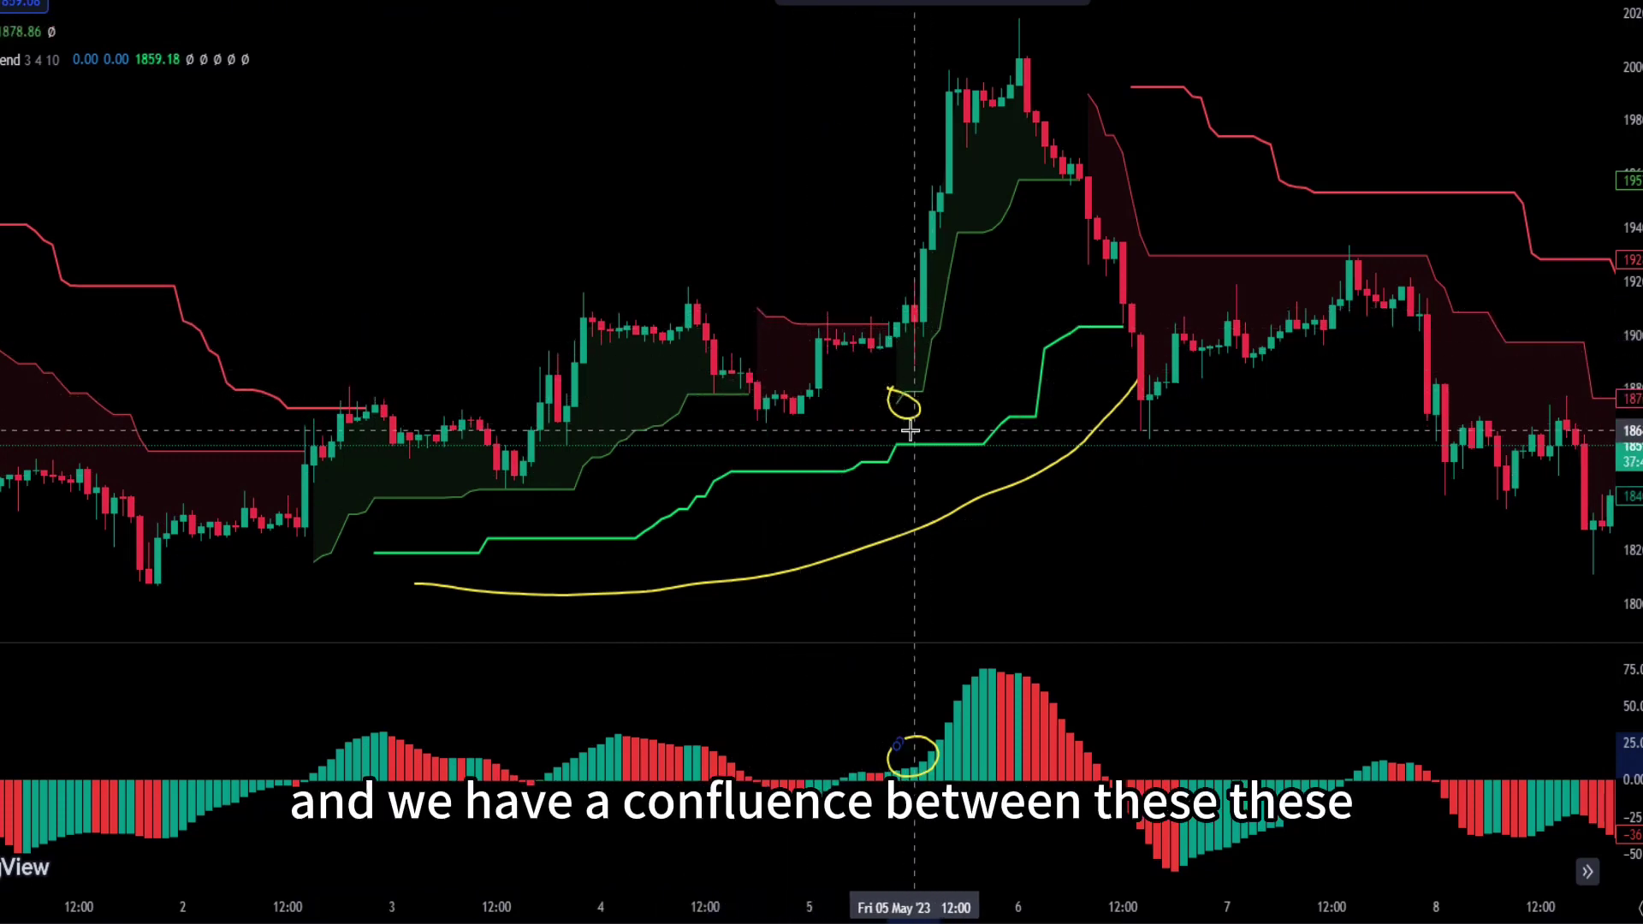
pyautogui.moveTo(900, 438)
pyautogui.mouseDown()
pyautogui.moveTo(886, 461)
pyautogui.moveTo(898, 440)
pyautogui.mouseUp()
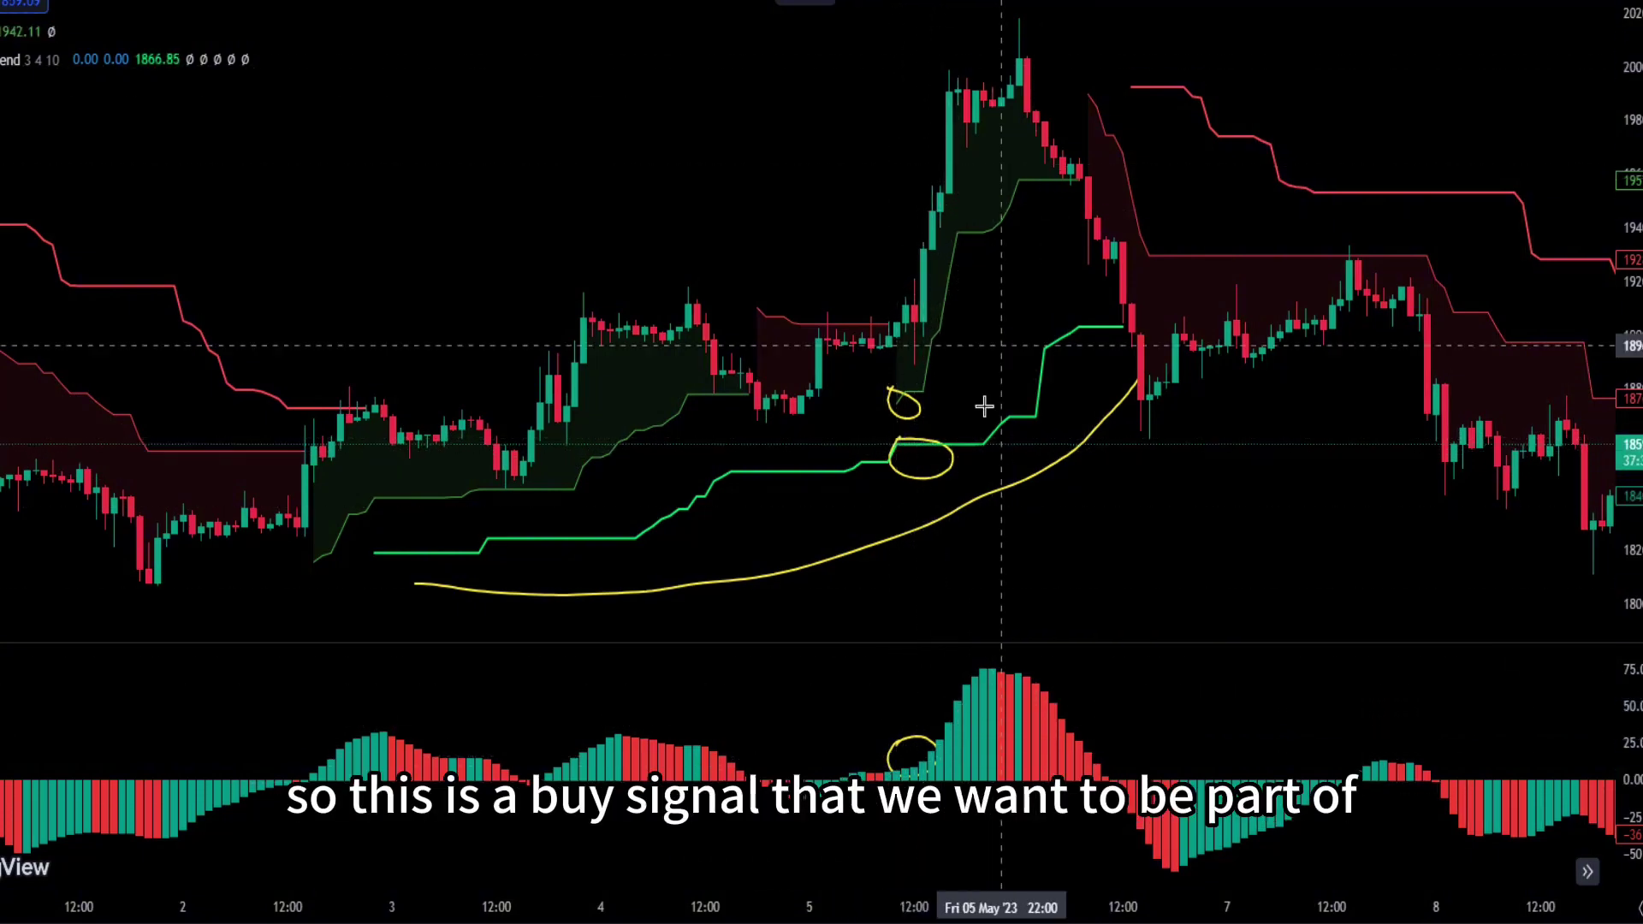
# Step: Place a long position at the 5 May 11:00 bar: target 5.24%, stop 2.22%, risk/reward 2.36
pyautogui.click(906, 330)
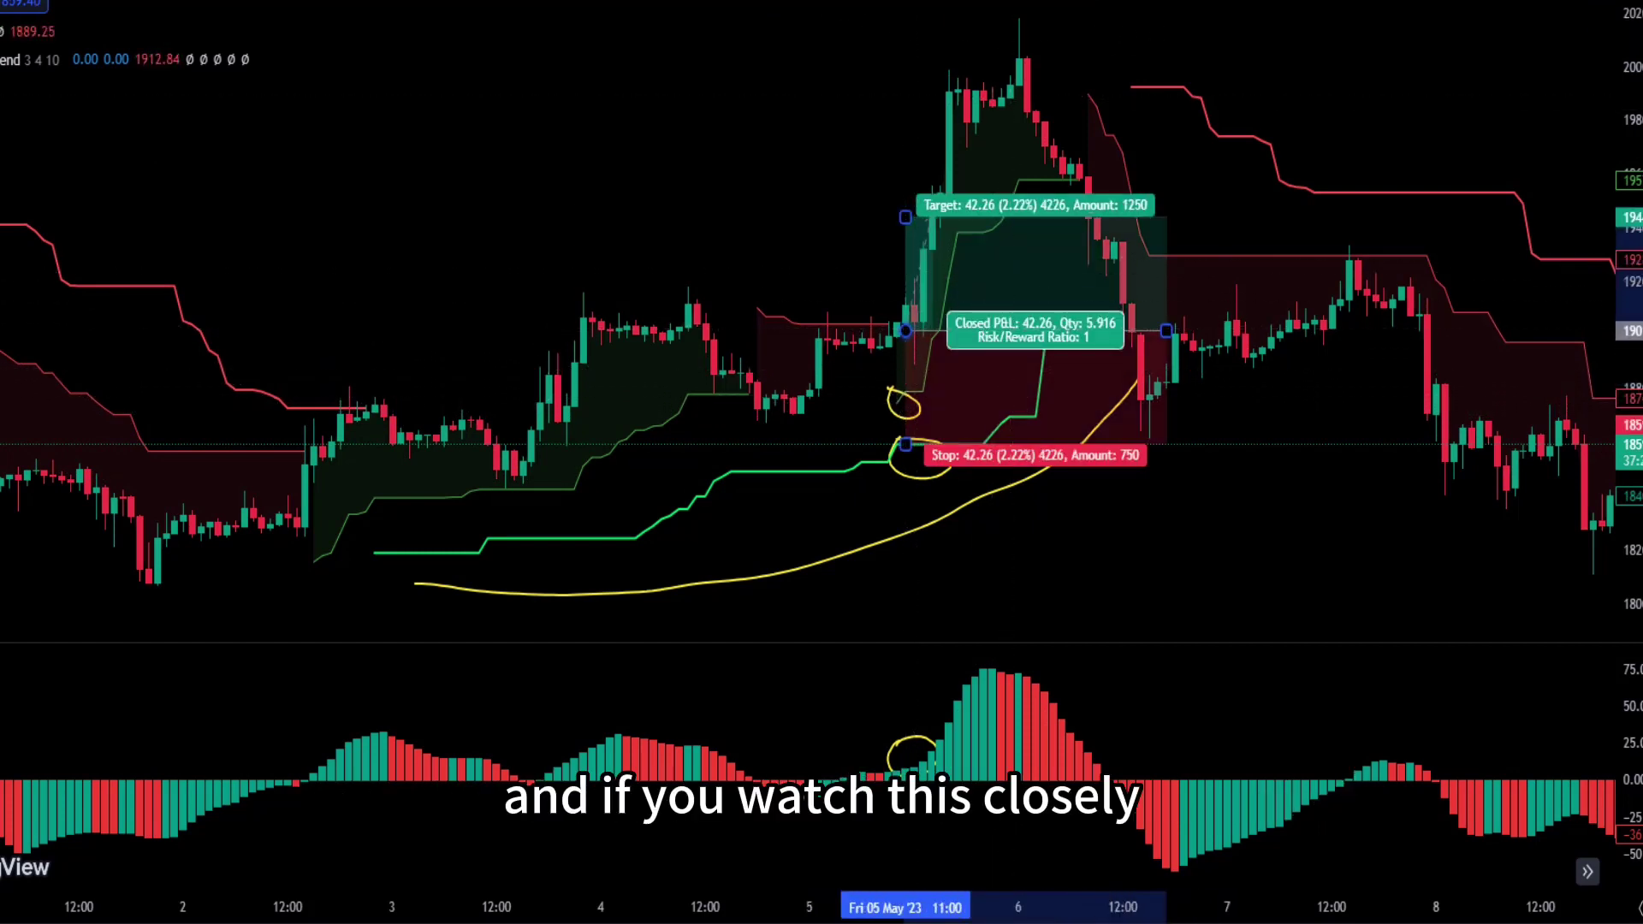
pyautogui.moveTo(903, 214); pyautogui.dragTo(891, 65)
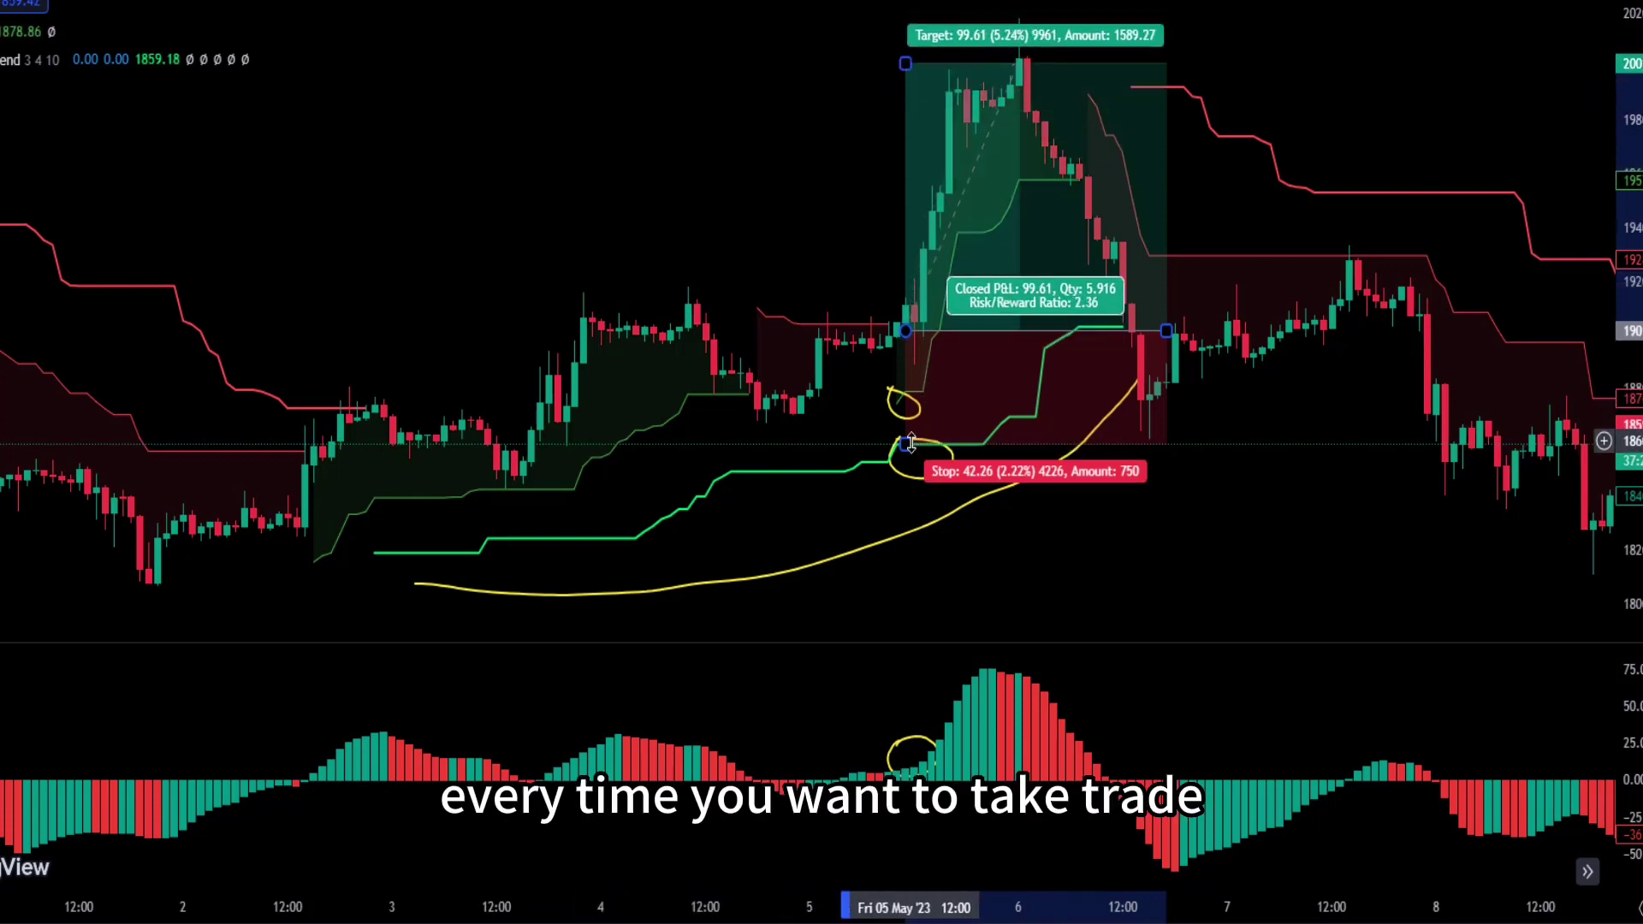
pyautogui.moveTo(907, 443); pyautogui.dragTo(907, 434)
pyautogui.click(1232, 545)
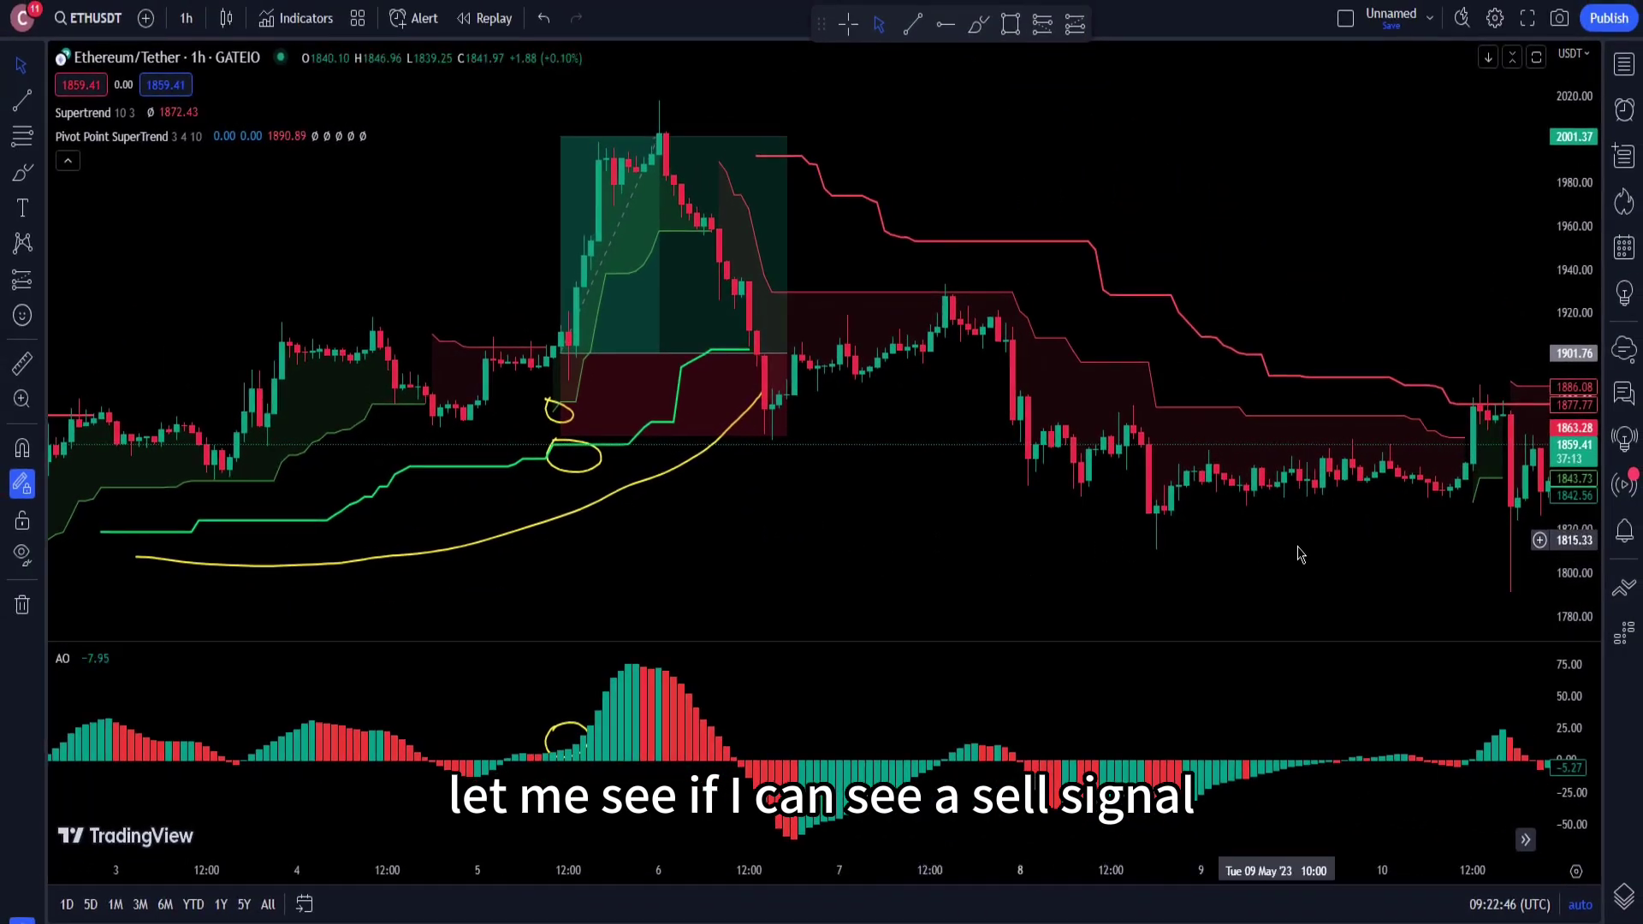
# Step: Circle the 10 May high and AO zero cross in yellow, and trace the below-zero AO run
pyautogui.moveTo(1237, 542); pyautogui.dragTo(869, 553)
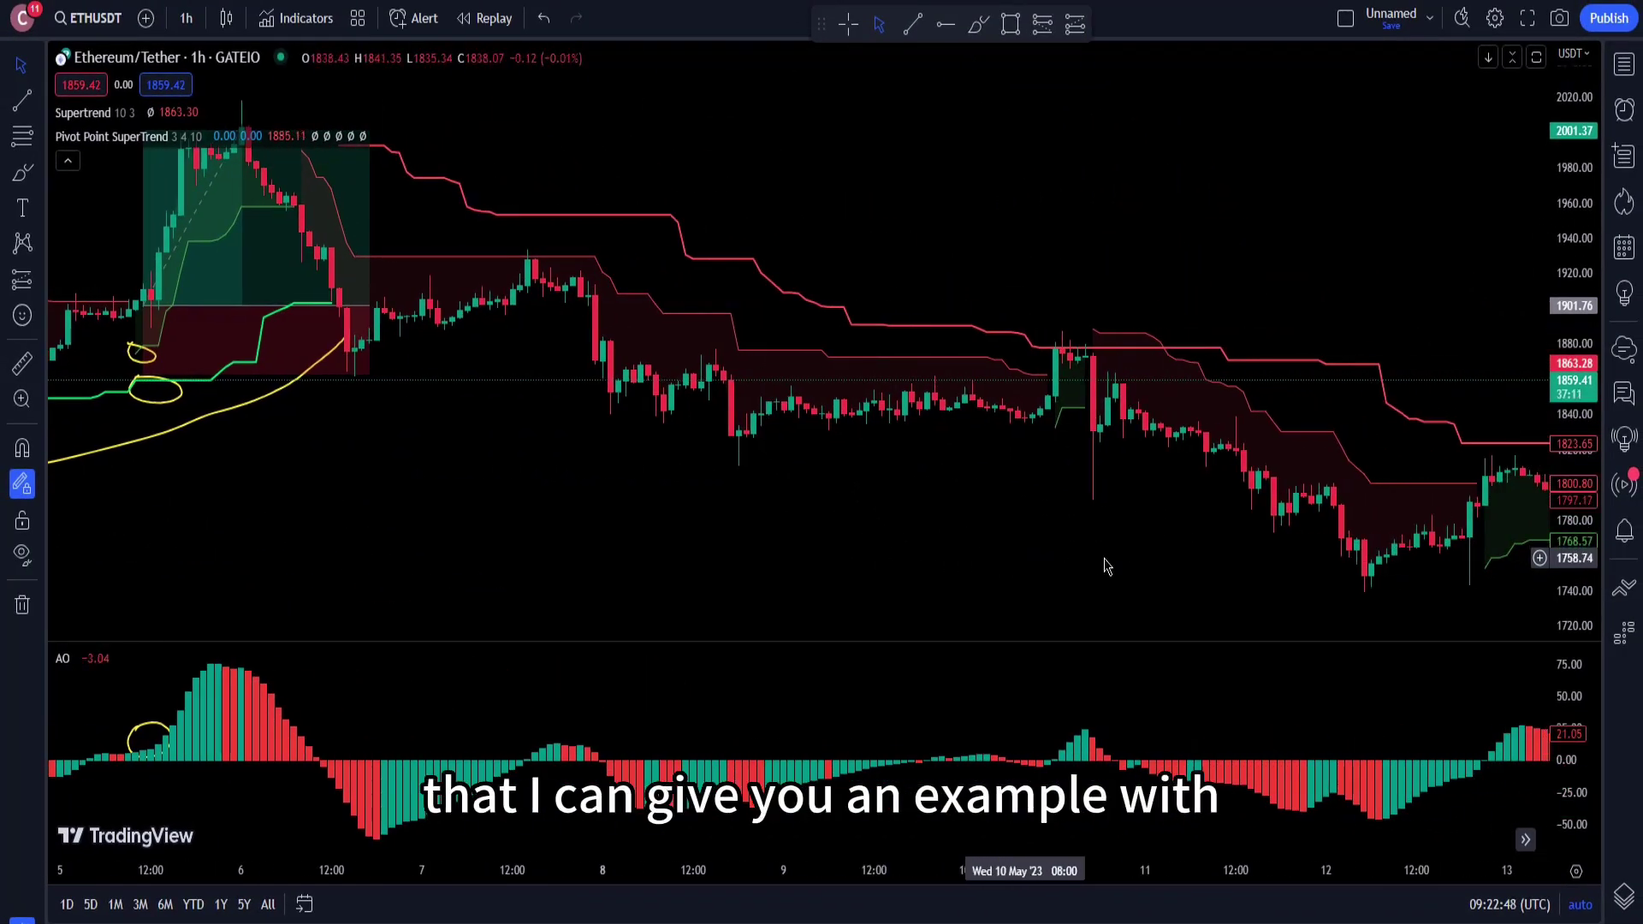
pyautogui.moveTo(1140, 553); pyautogui.dragTo(1067, 576)
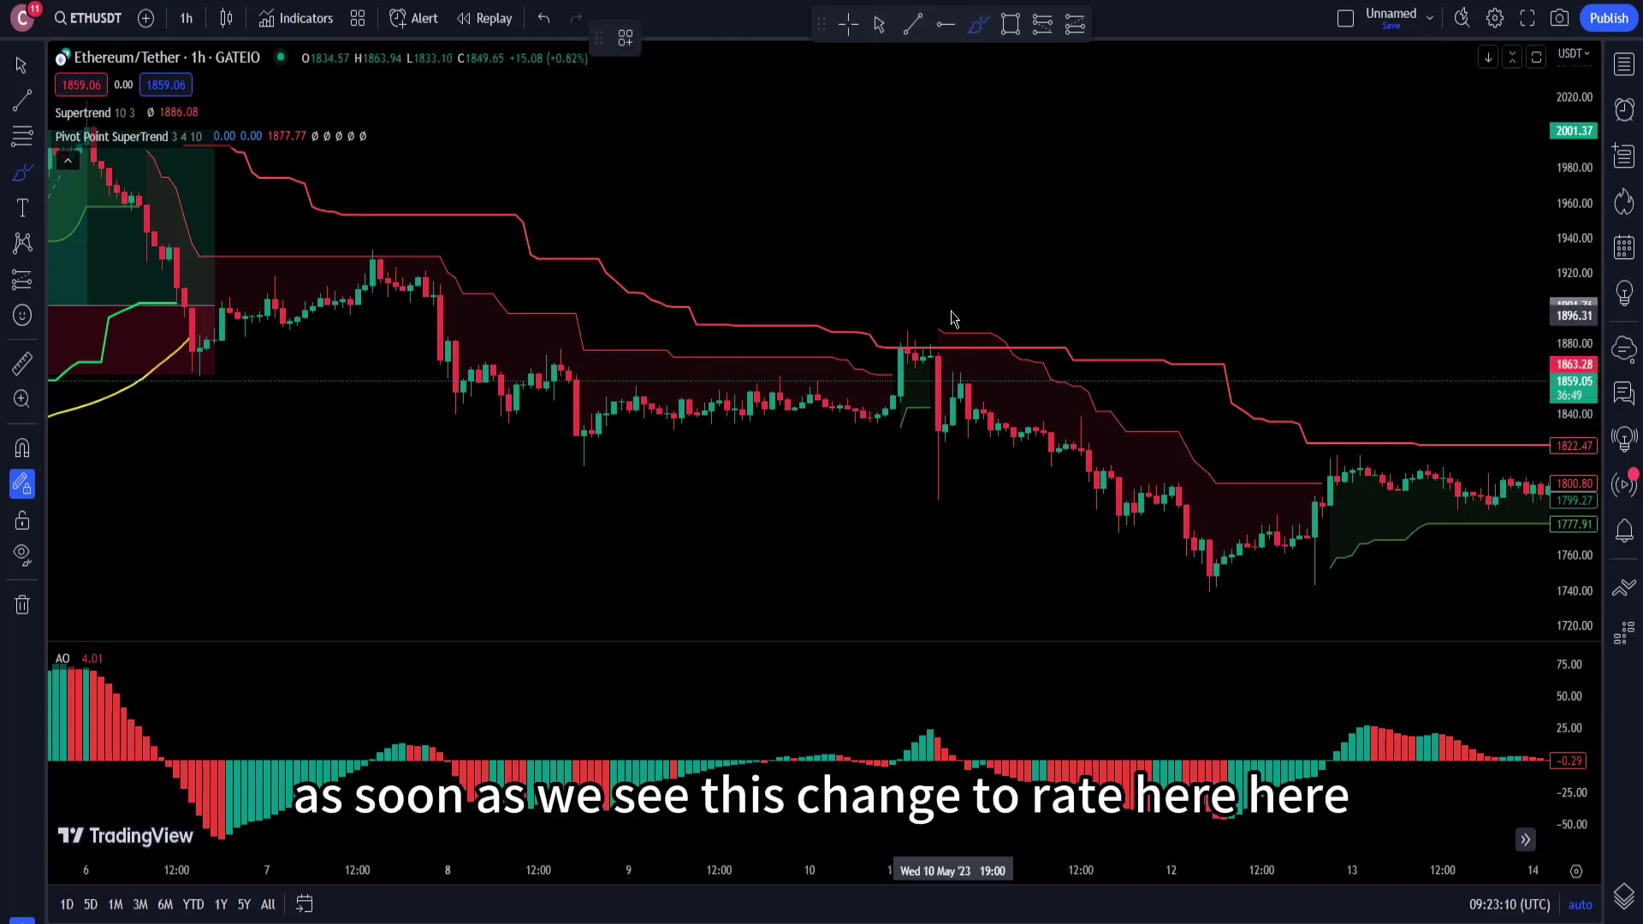
pyautogui.moveTo(947, 306); pyautogui.dragTo(937, 308)
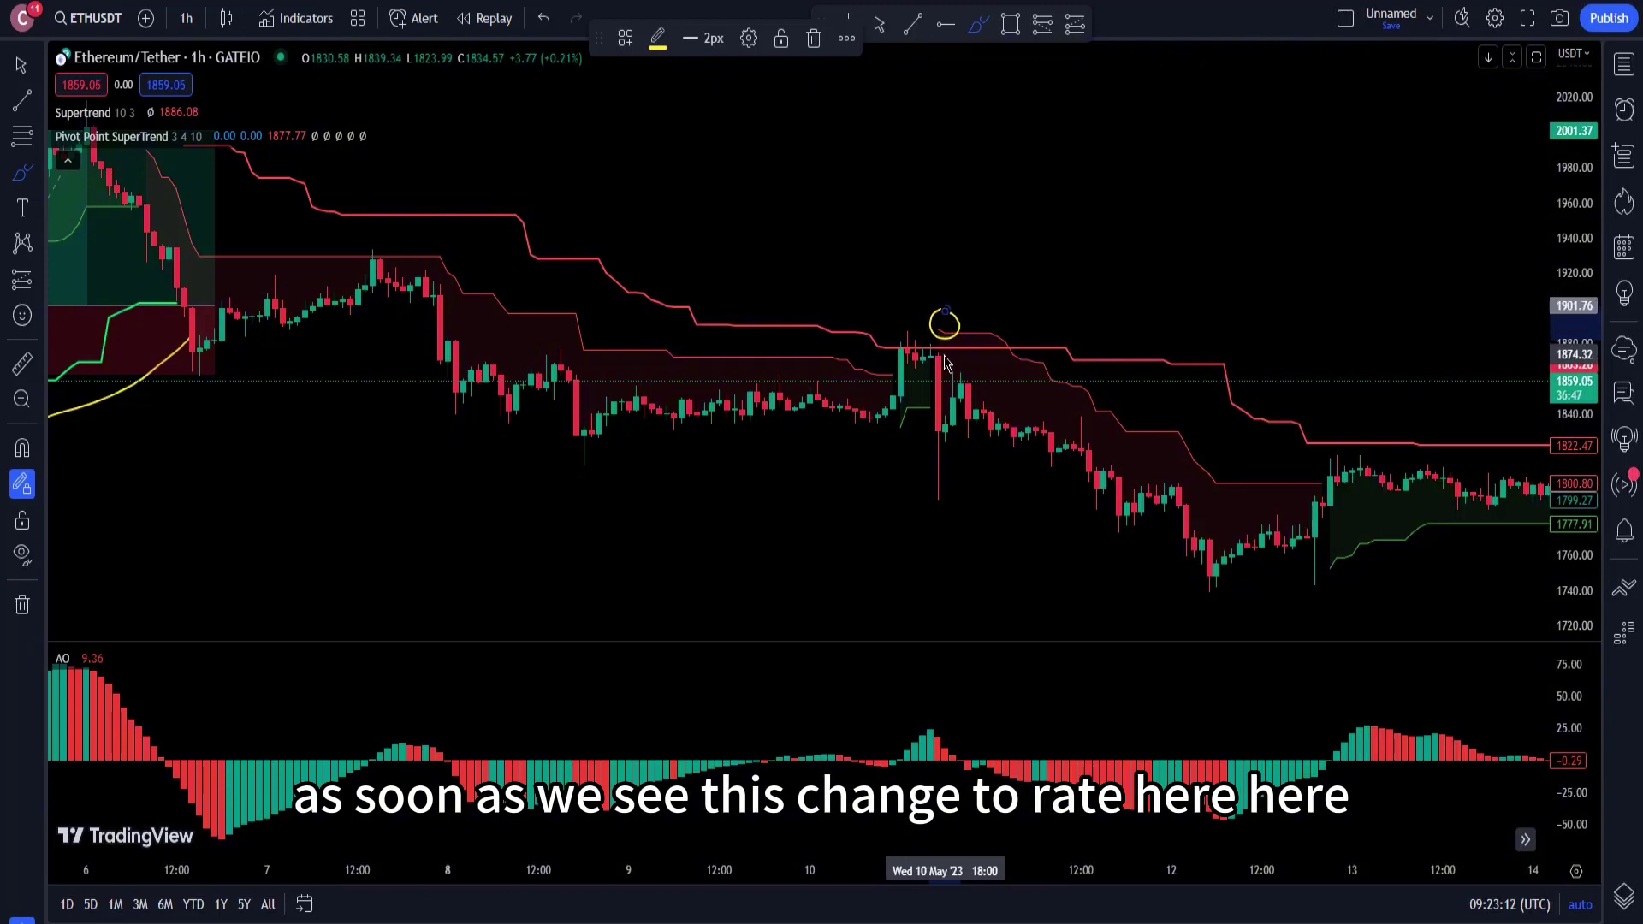
pyautogui.moveTo(961, 367); pyautogui.dragTo(941, 353)
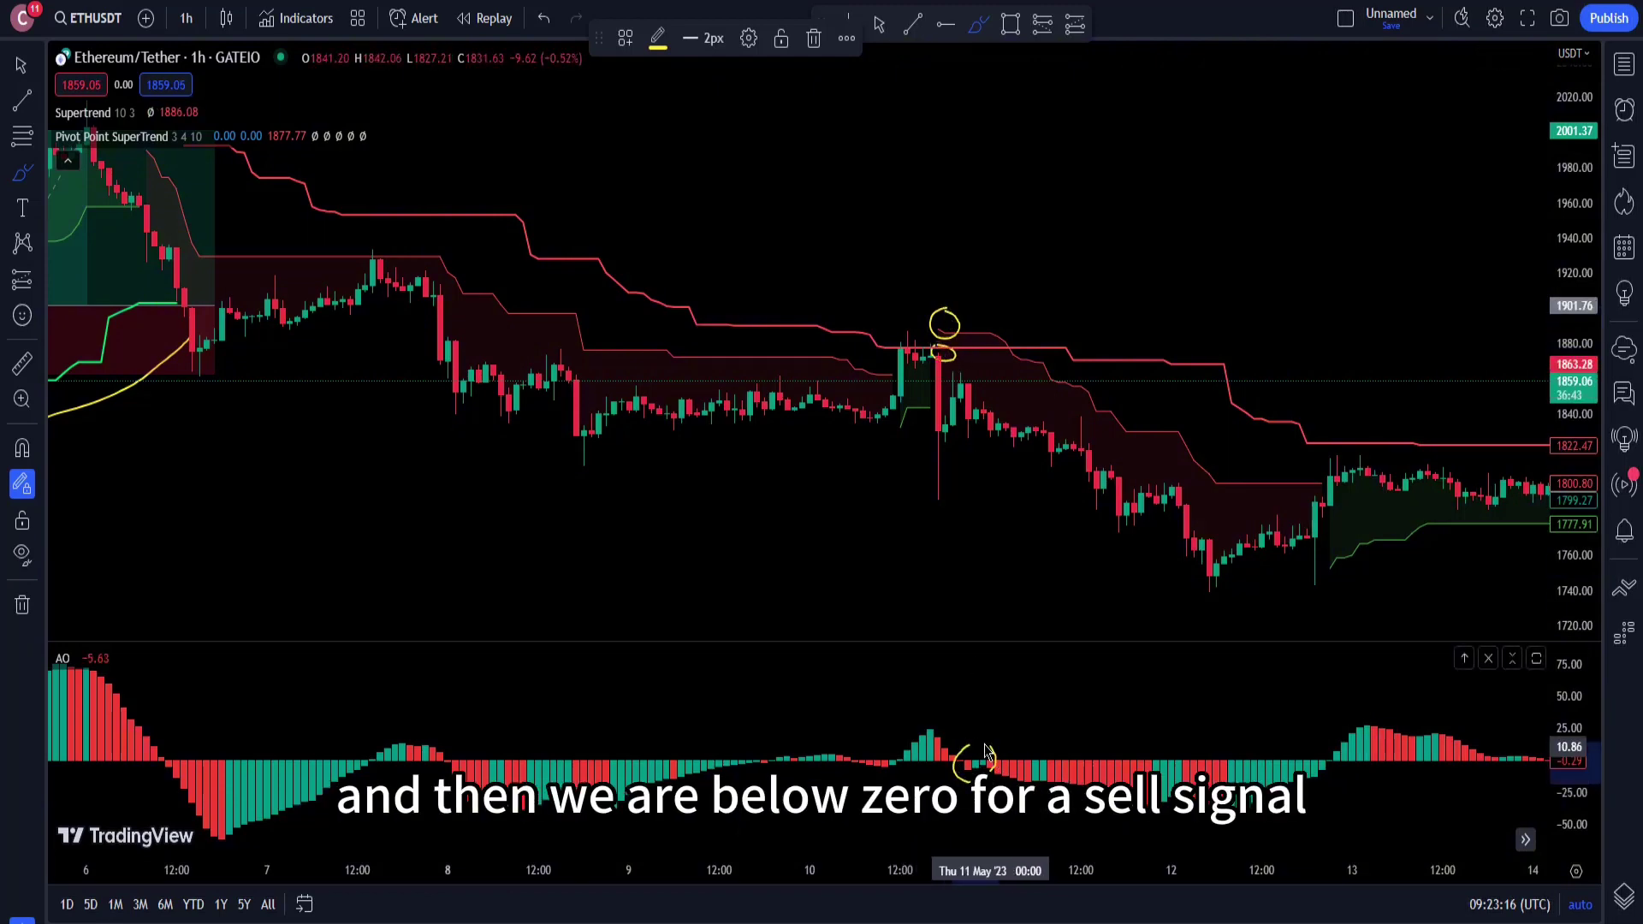
pyautogui.moveTo(990, 779)
pyautogui.mouseDown()
pyautogui.moveTo(1010, 813)
pyautogui.moveTo(1113, 851)
pyautogui.moveTo(1291, 836)
pyautogui.moveTo(1329, 777)
pyautogui.mouseUp()
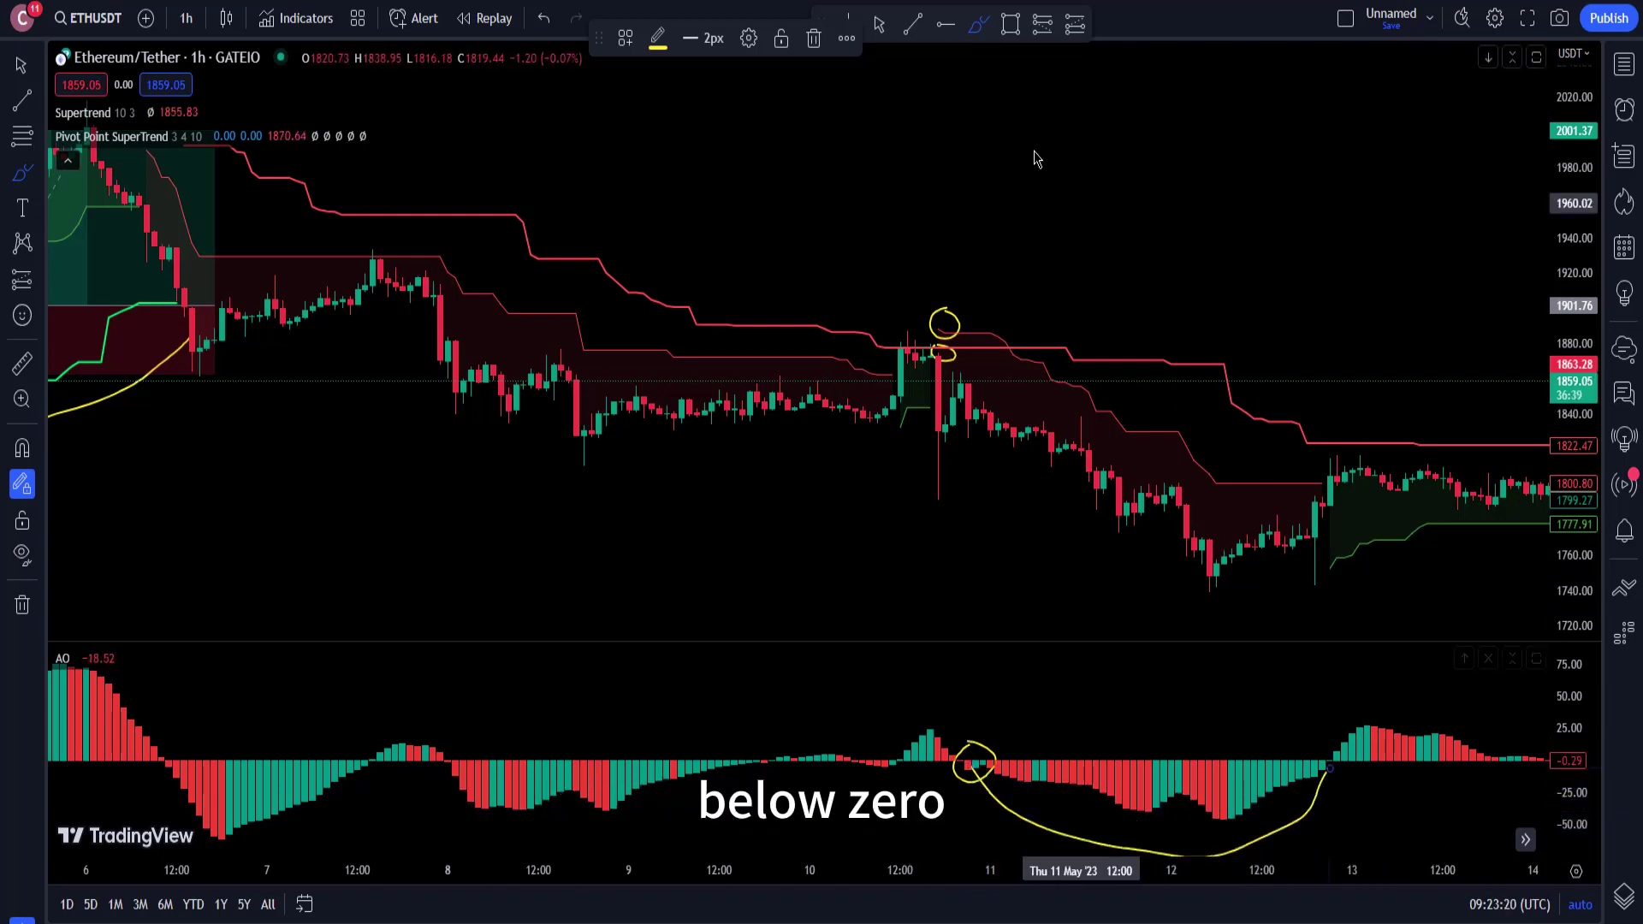
pyautogui.click(1041, 31)
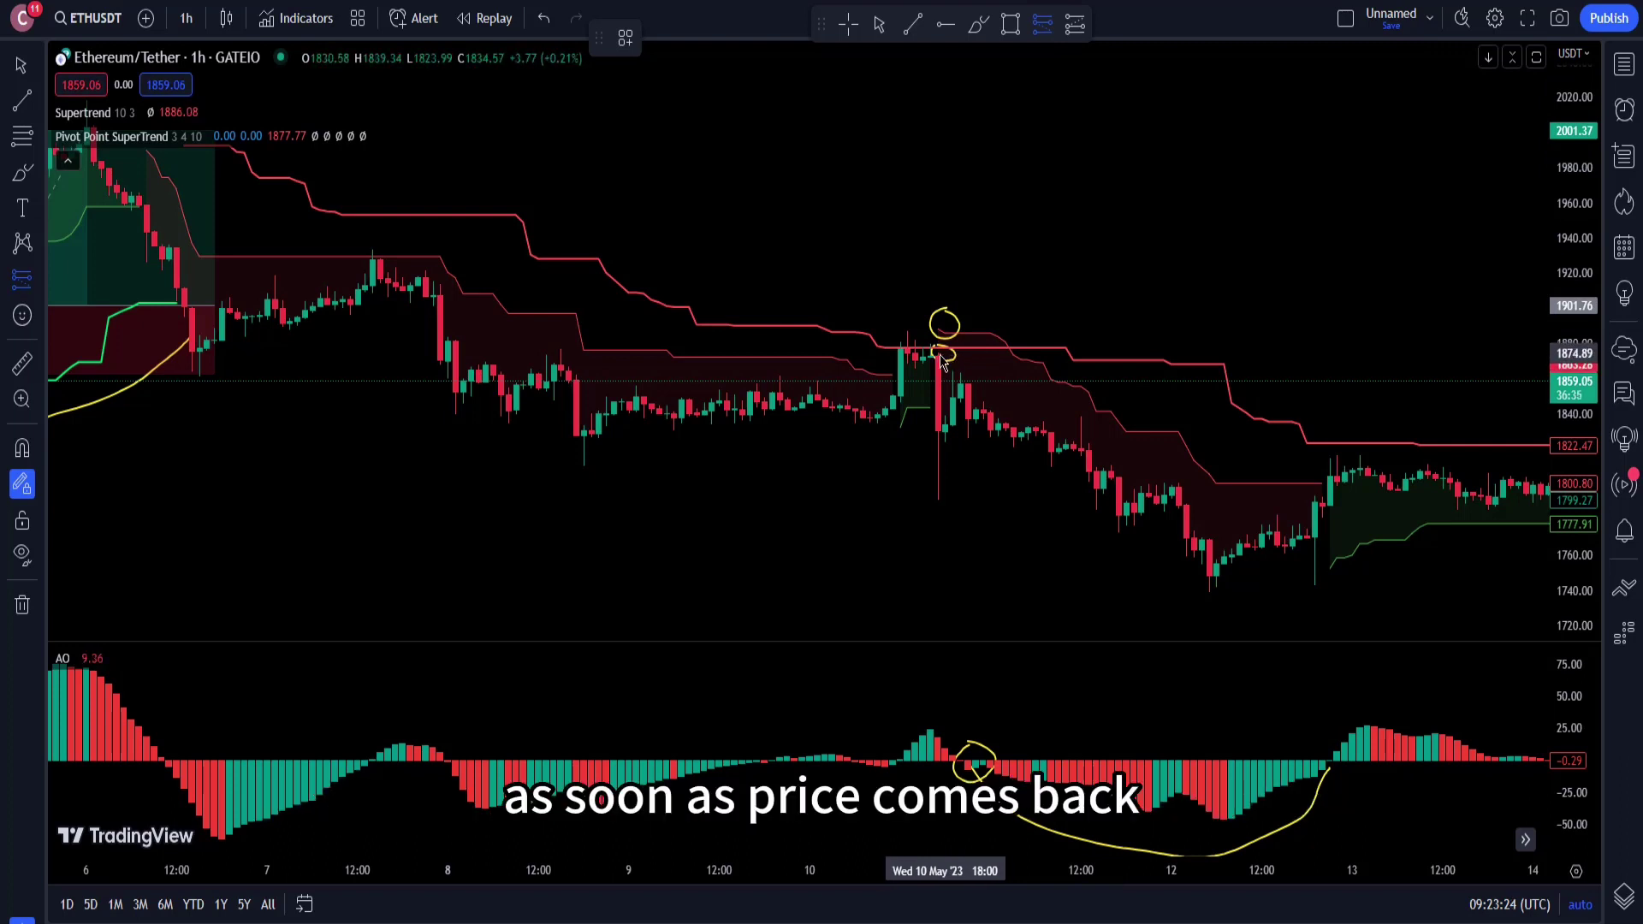
# Step: Place a short at the 10 May entry with stop 1901.39, target 1741.83, and a longer duration
pyautogui.click(962, 386)
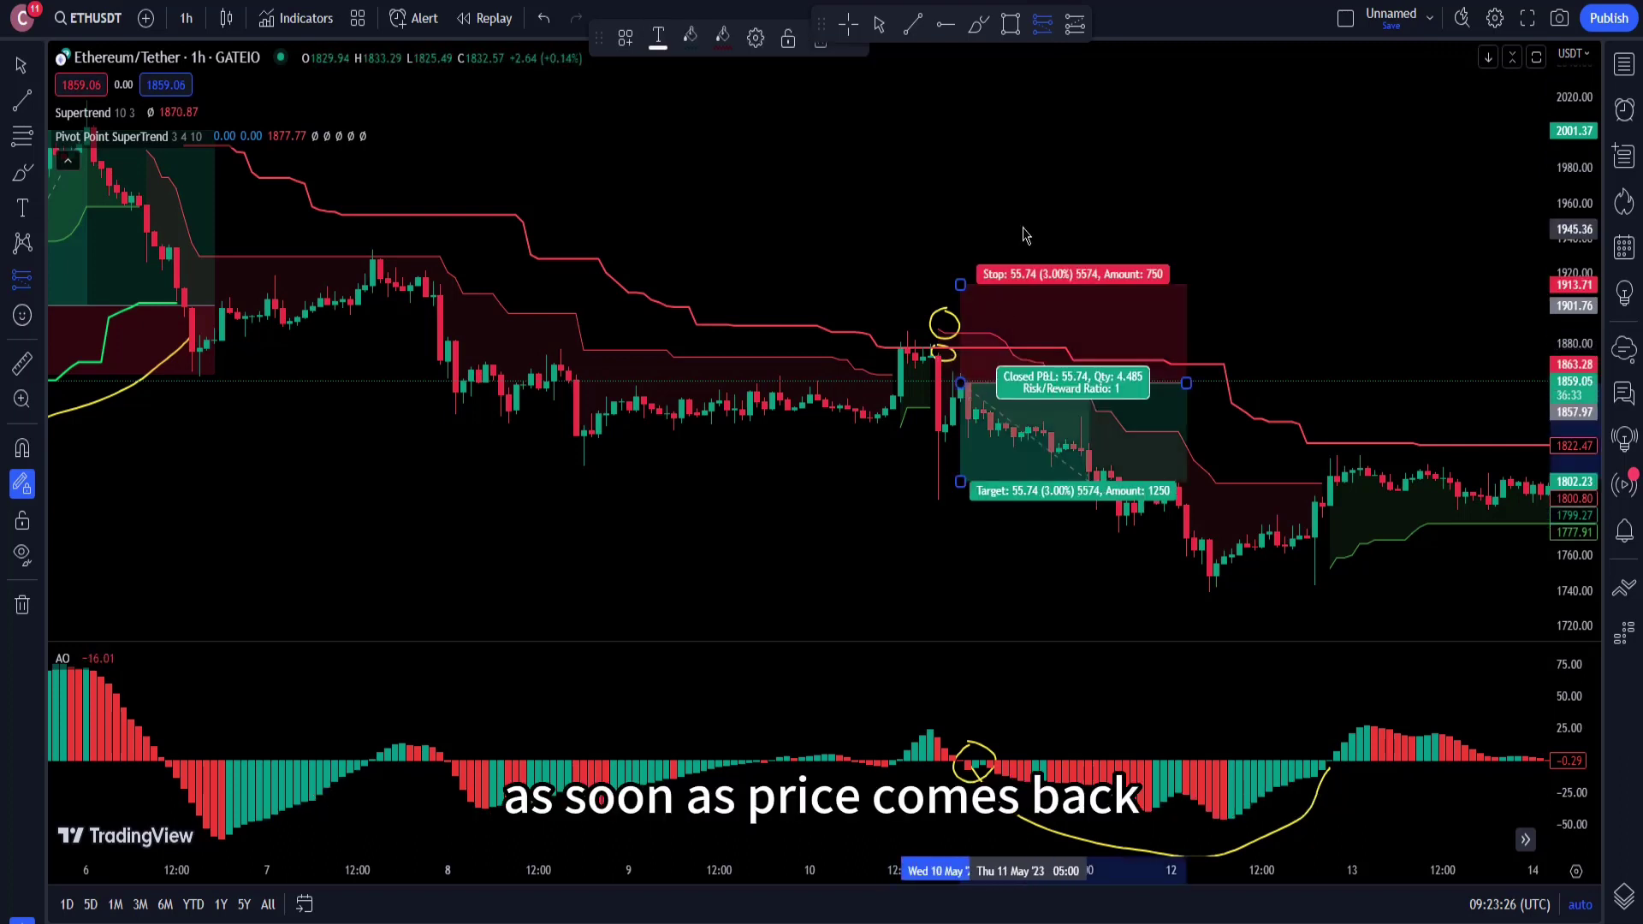
pyautogui.click(879, 28)
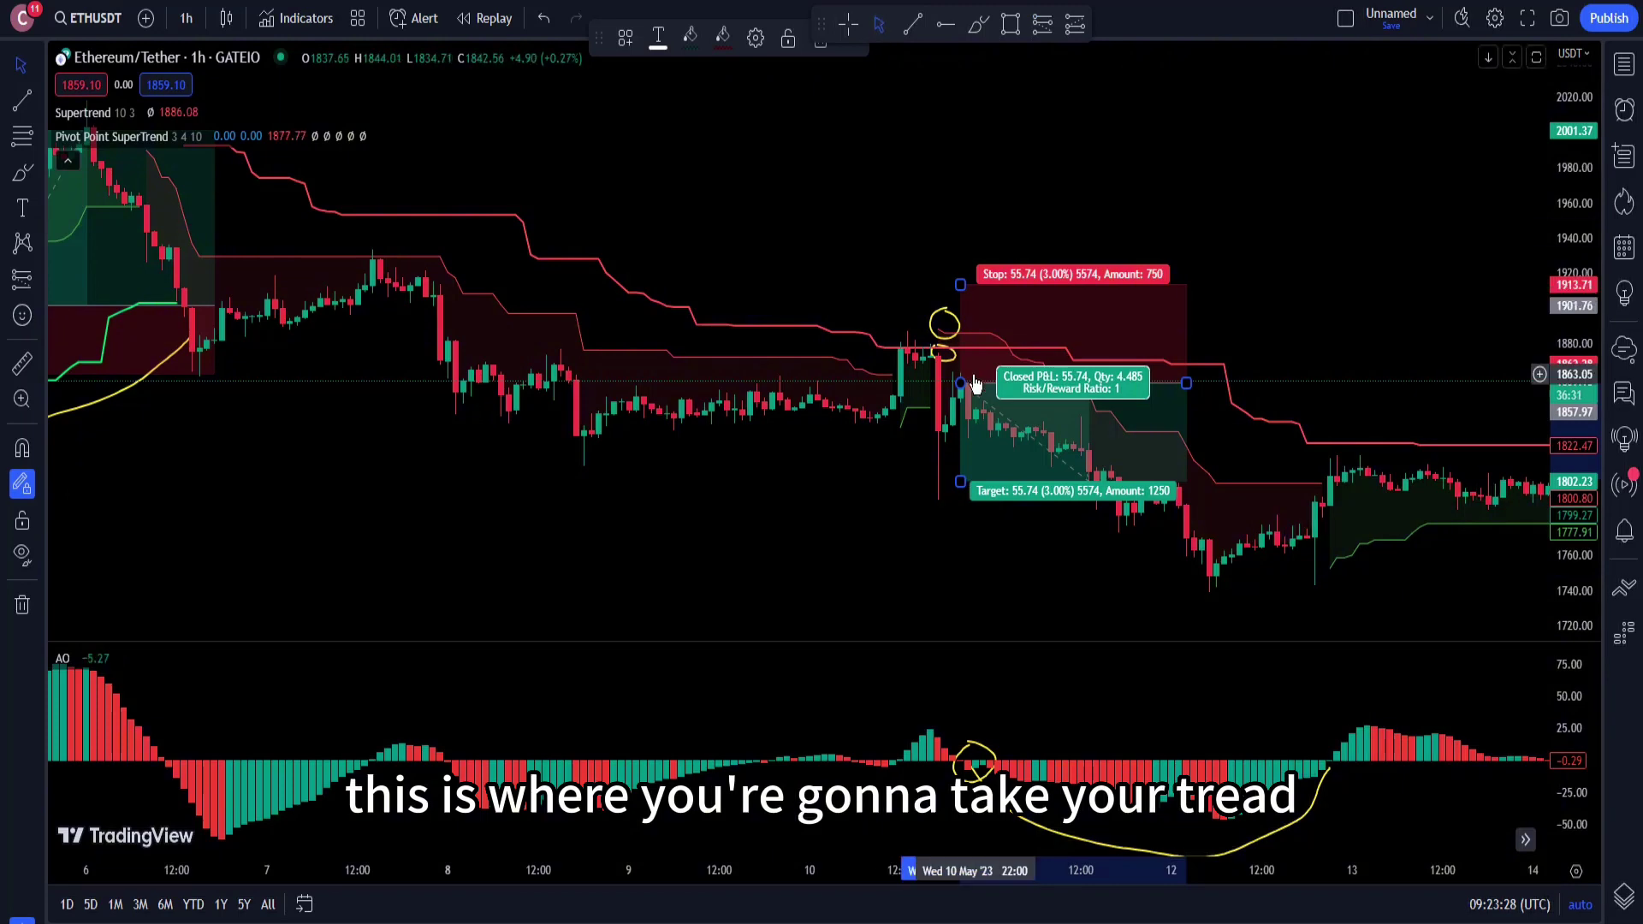
pyautogui.moveTo(960, 285); pyautogui.dragTo(960, 306)
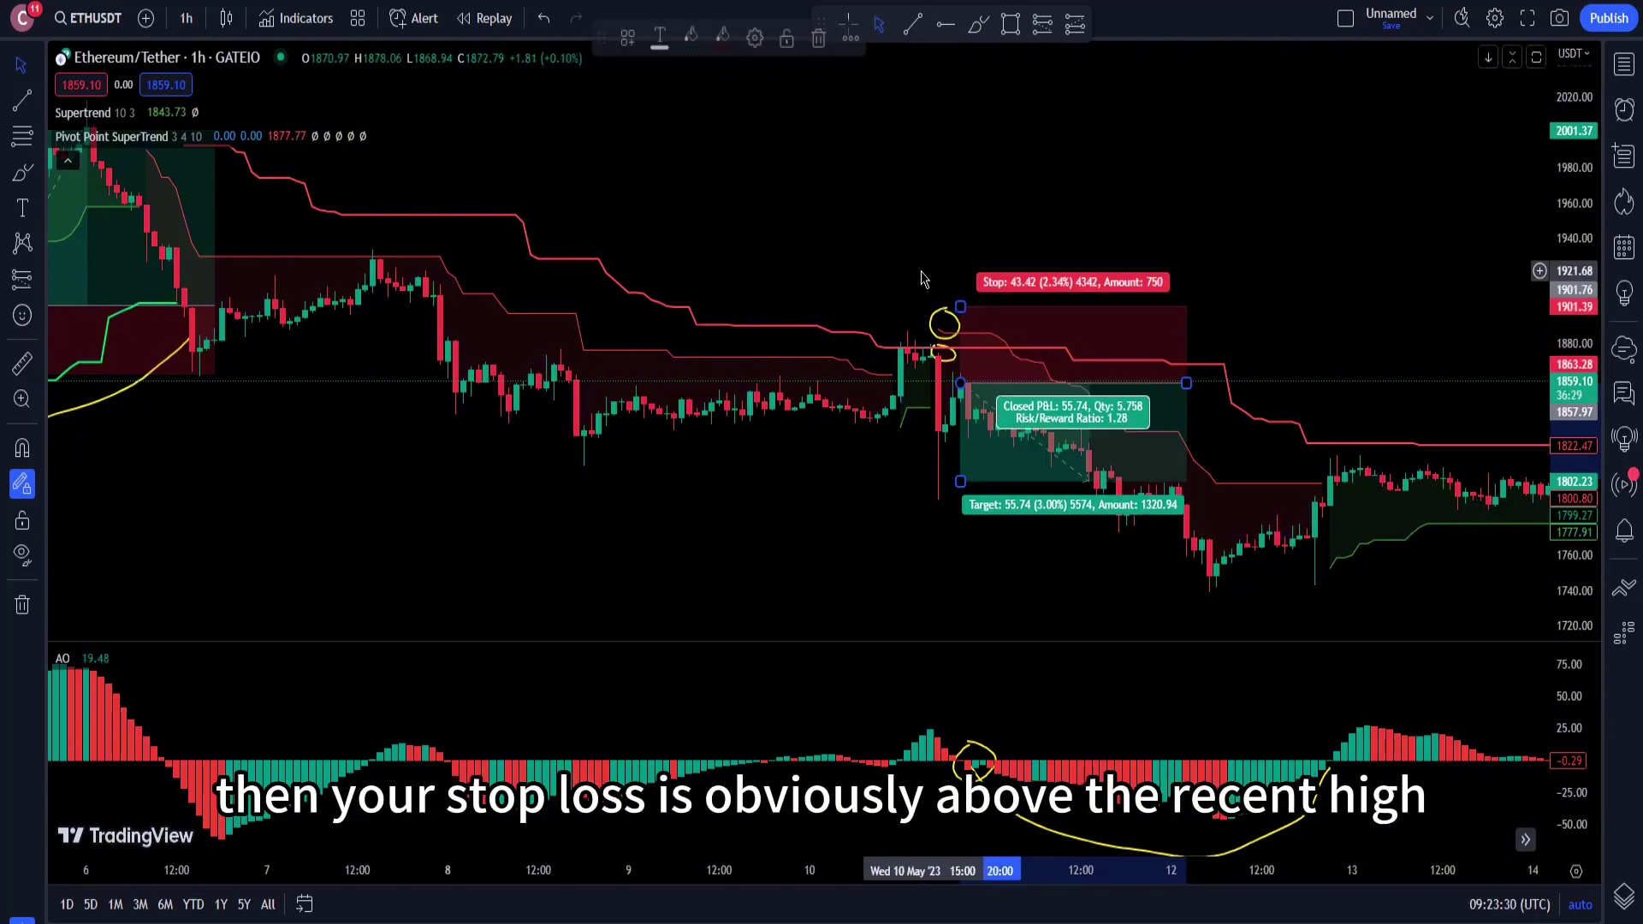
pyautogui.moveTo(960, 485); pyautogui.dragTo(960, 608)
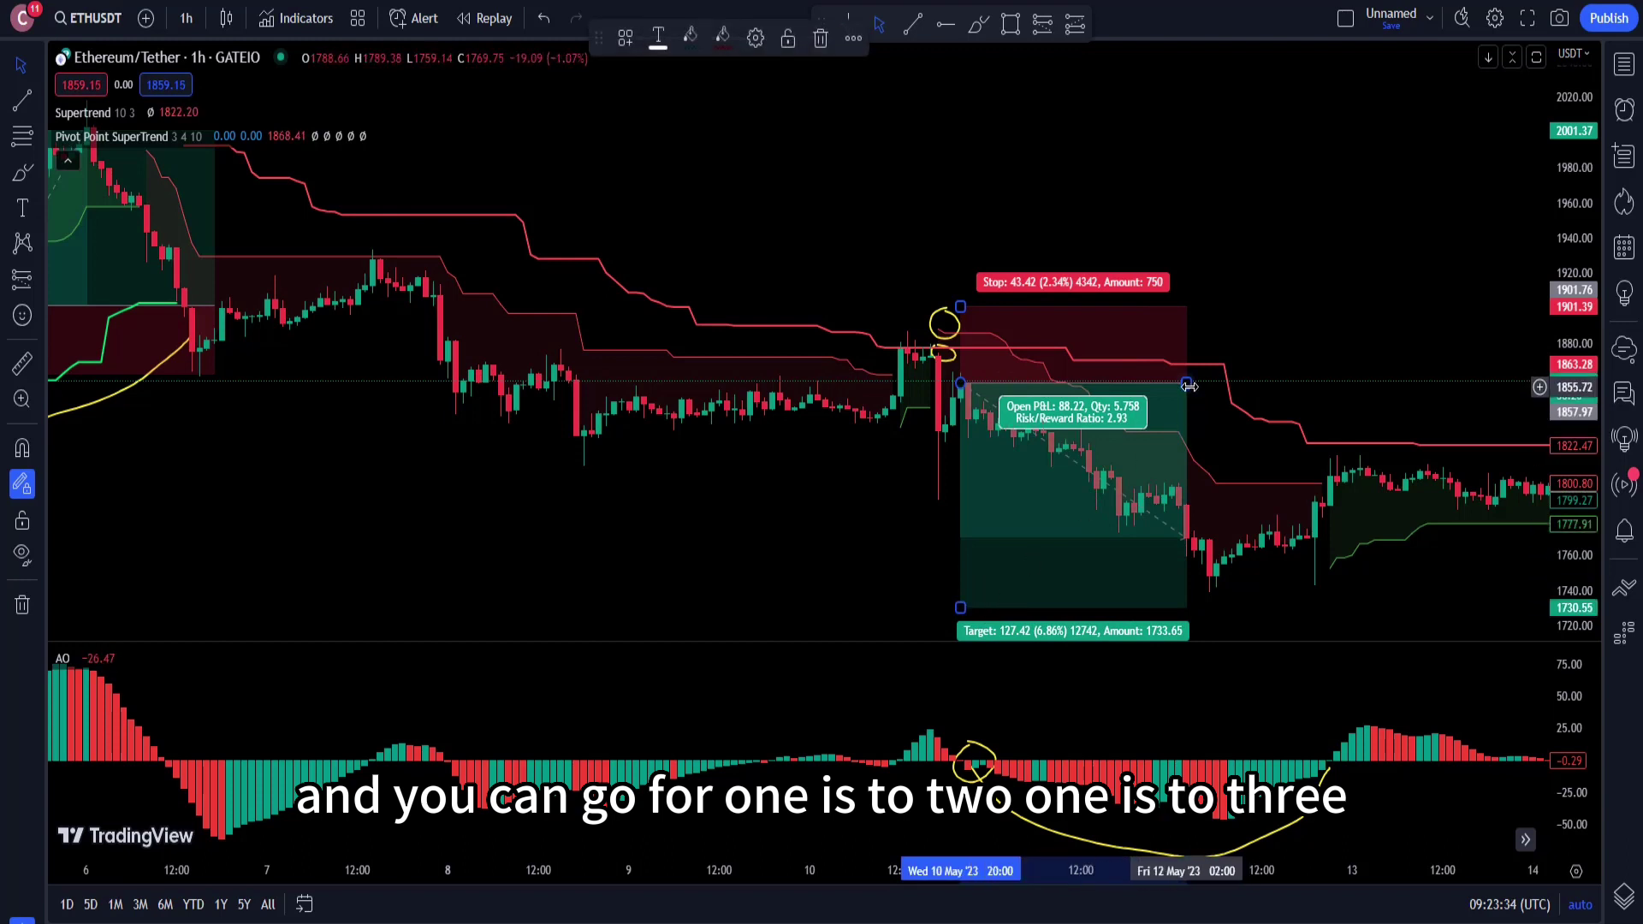
pyautogui.moveTo(1190, 387); pyautogui.dragTo(1225, 385)
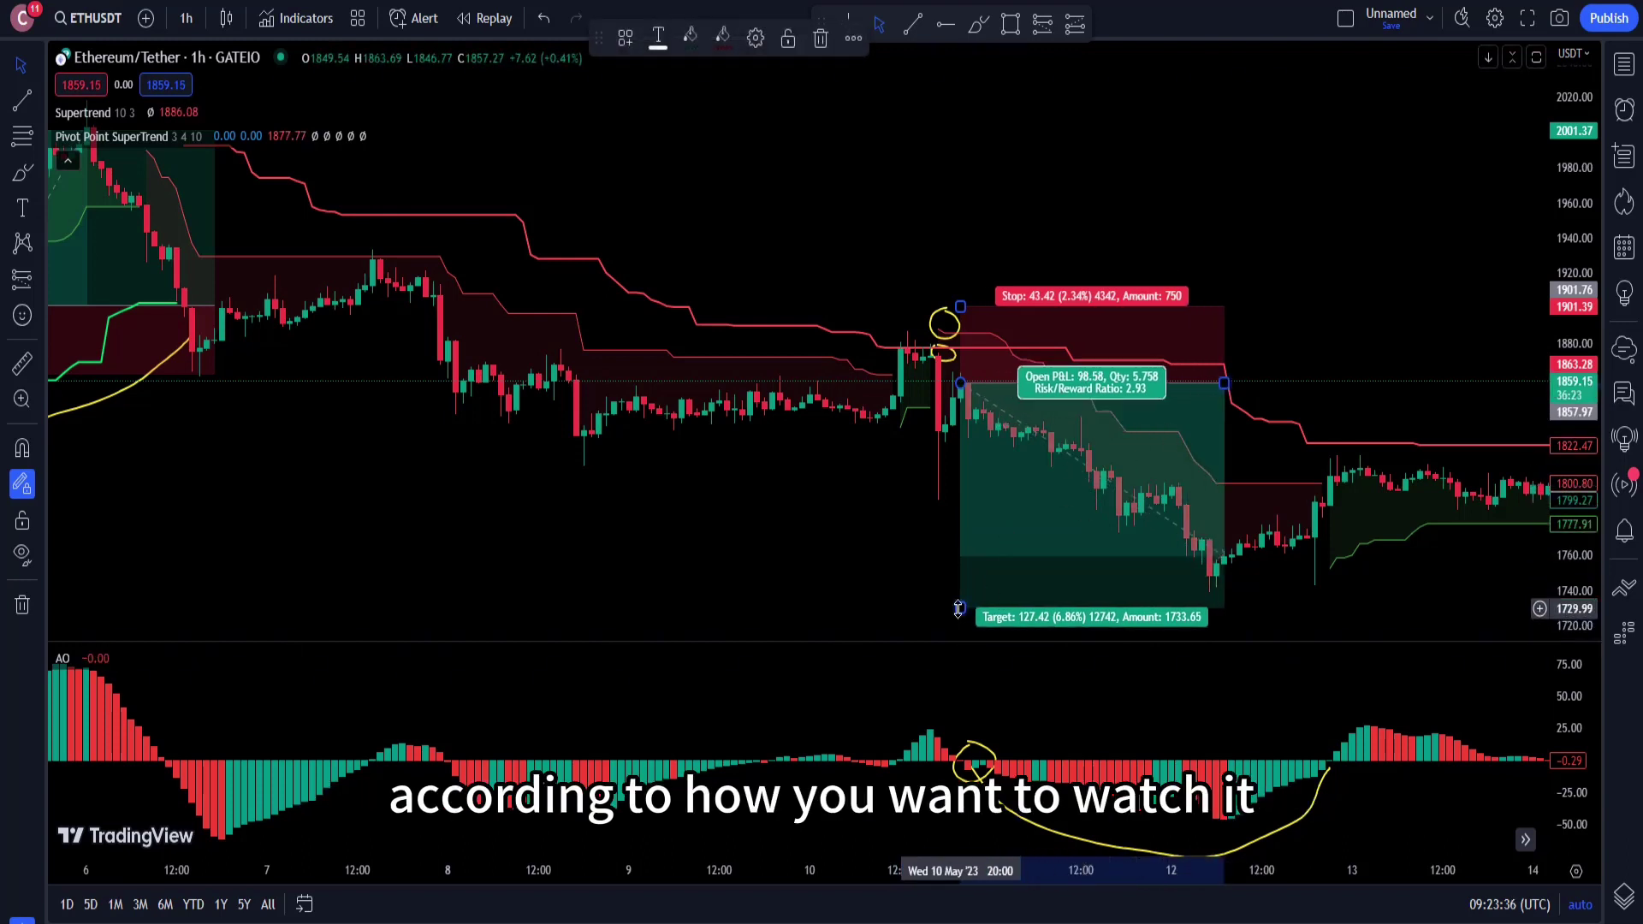
pyautogui.moveTo(958, 609); pyautogui.dragTo(960, 588)
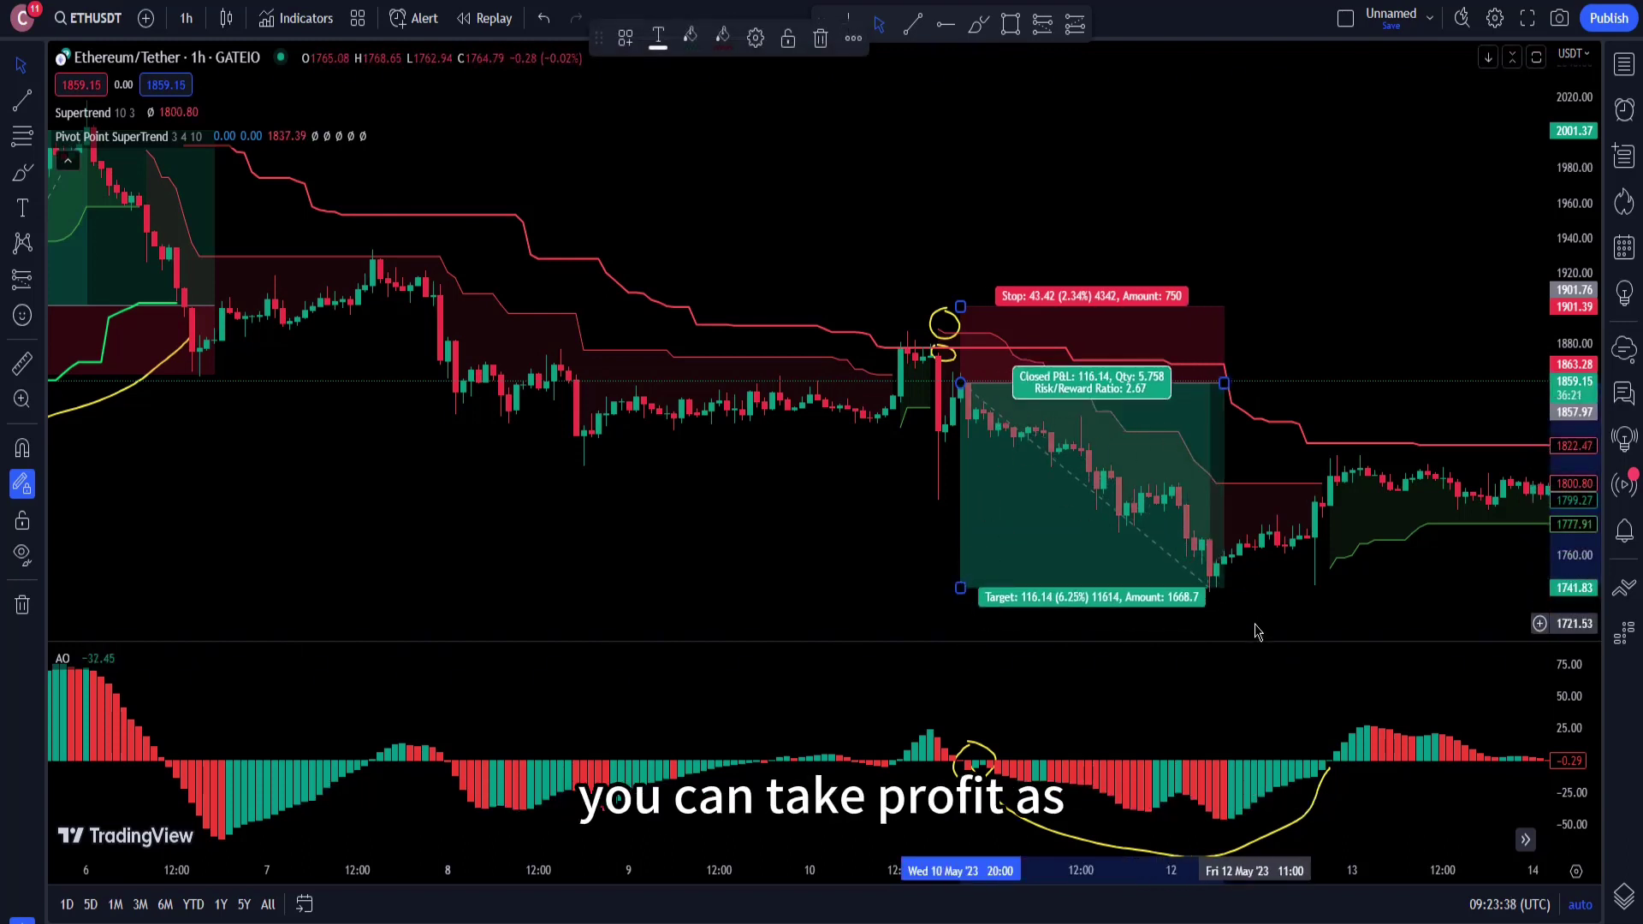
# Step: Pan the chart back from the May trades to the 19 April downtrend
pyautogui.click(1448, 595)
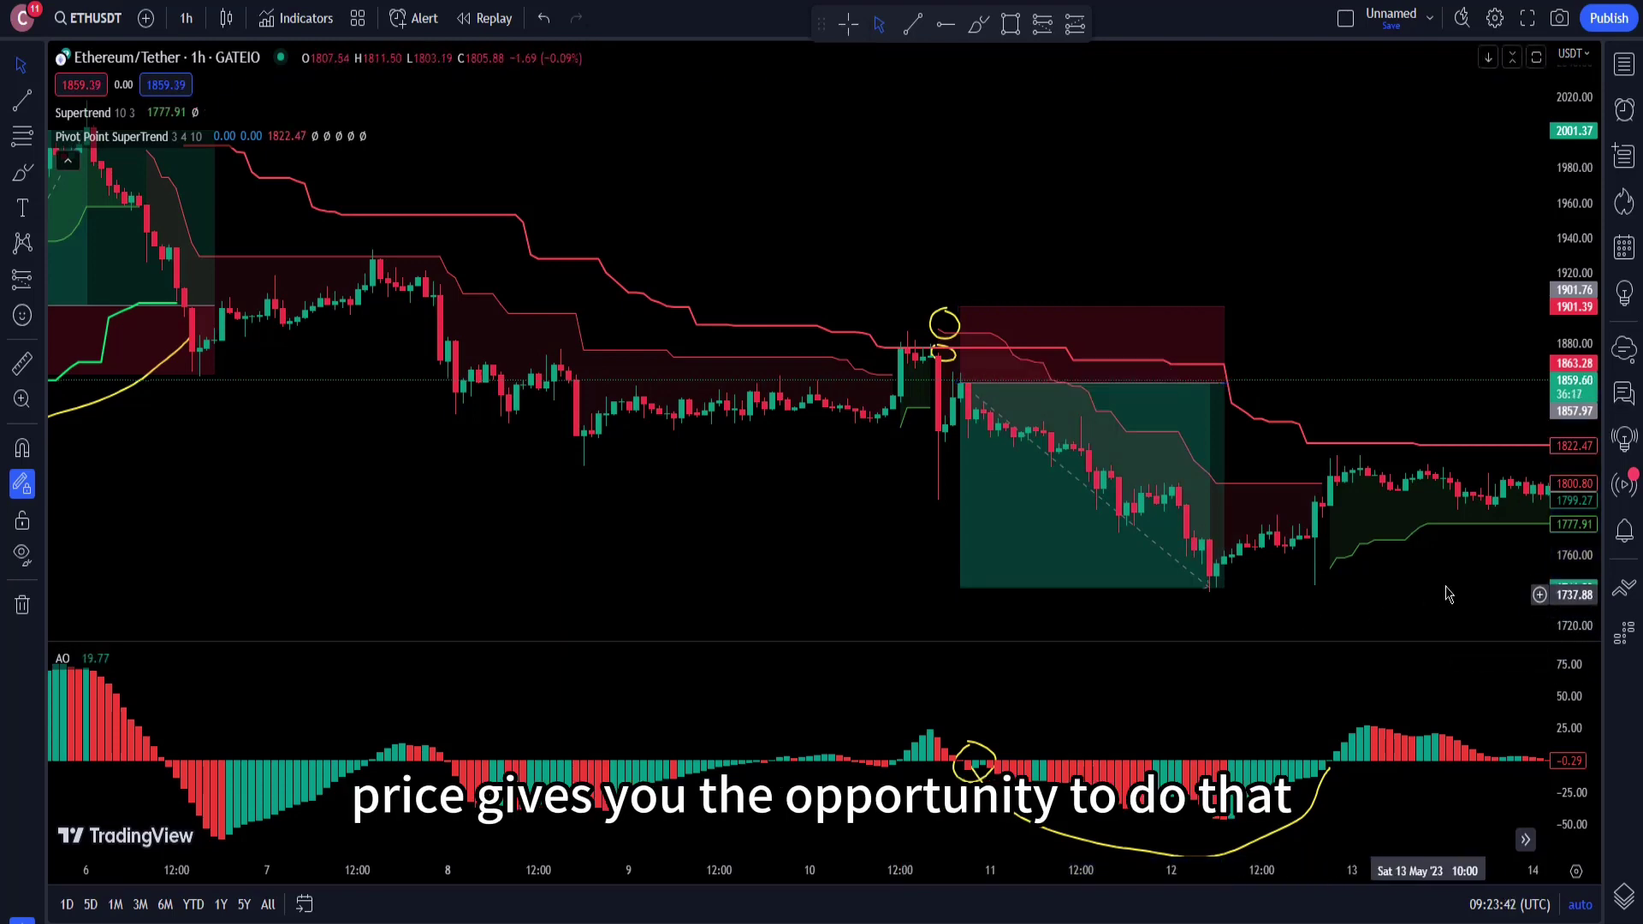
pyautogui.moveTo(1448, 594); pyautogui.dragTo(1151, 597)
pyautogui.moveTo(1284, 578); pyautogui.dragTo(1531, 582)
pyautogui.moveTo(433, 522); pyautogui.dragTo(1109, 532)
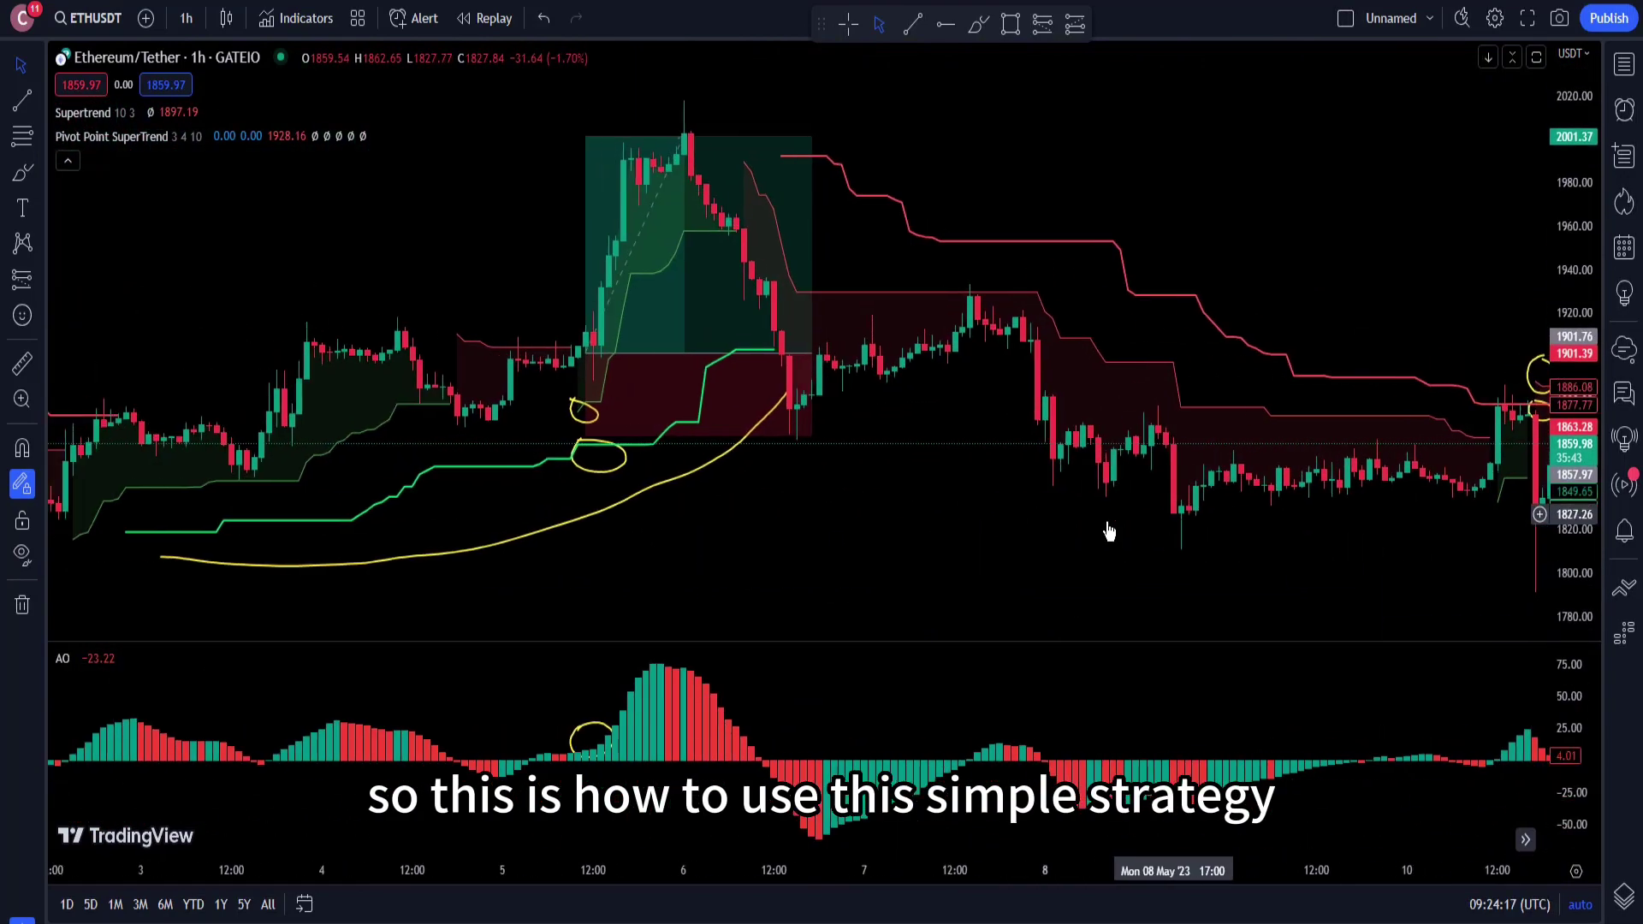
pyautogui.moveTo(414, 623); pyautogui.dragTo(1082, 557)
pyautogui.moveTo(417, 590); pyautogui.dragTo(733, 587)
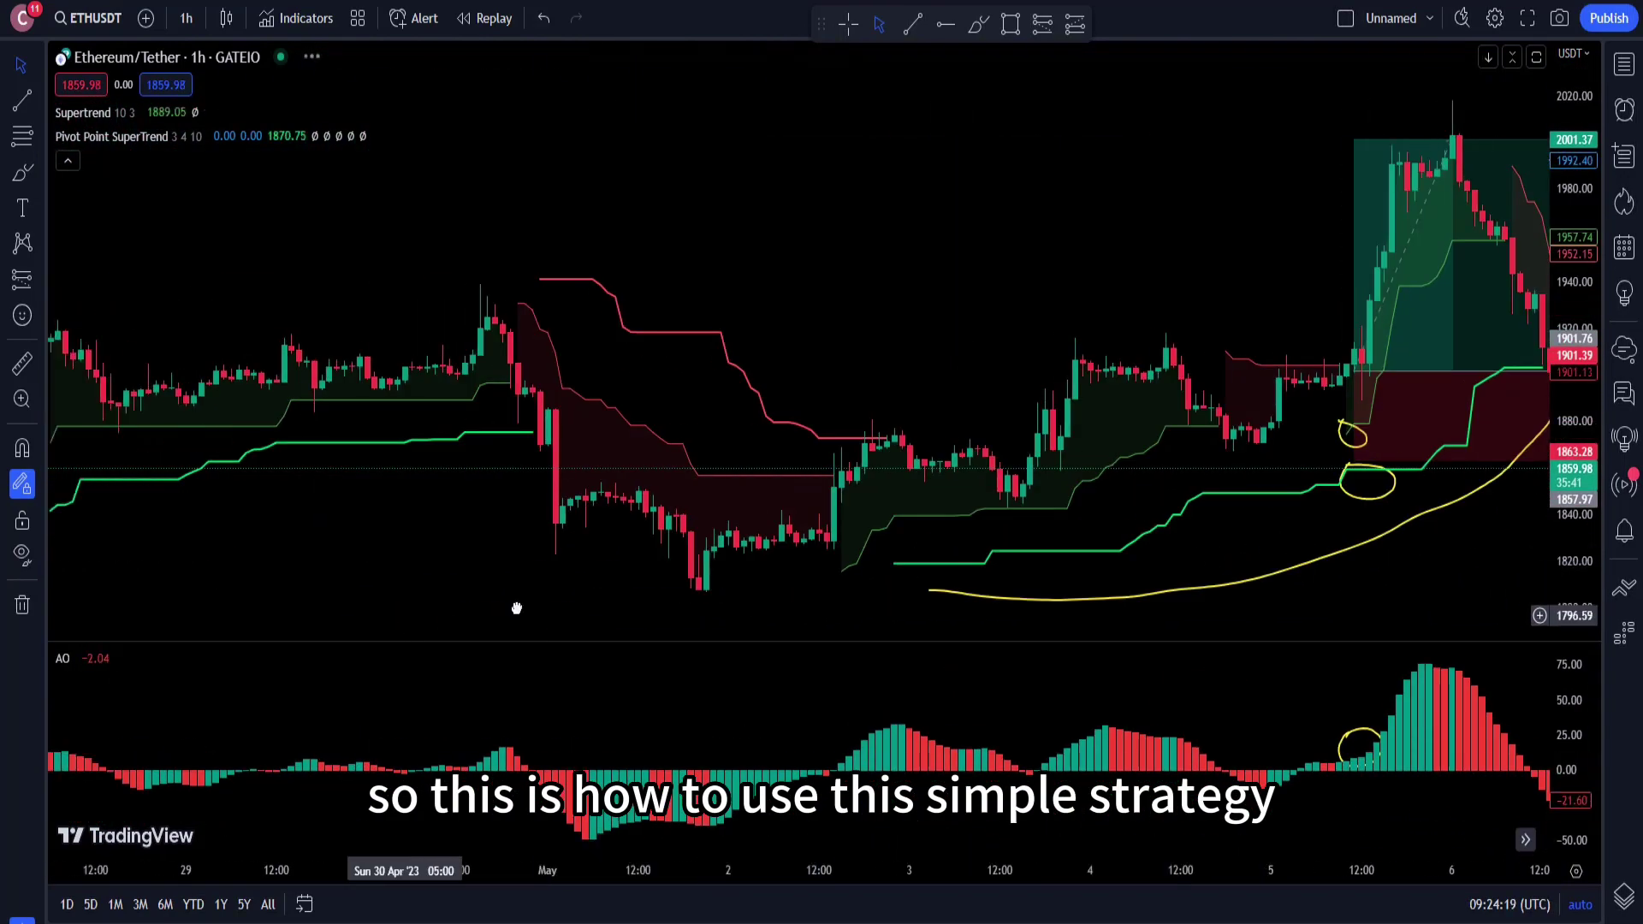
pyautogui.moveTo(516, 607); pyautogui.dragTo(909, 554)
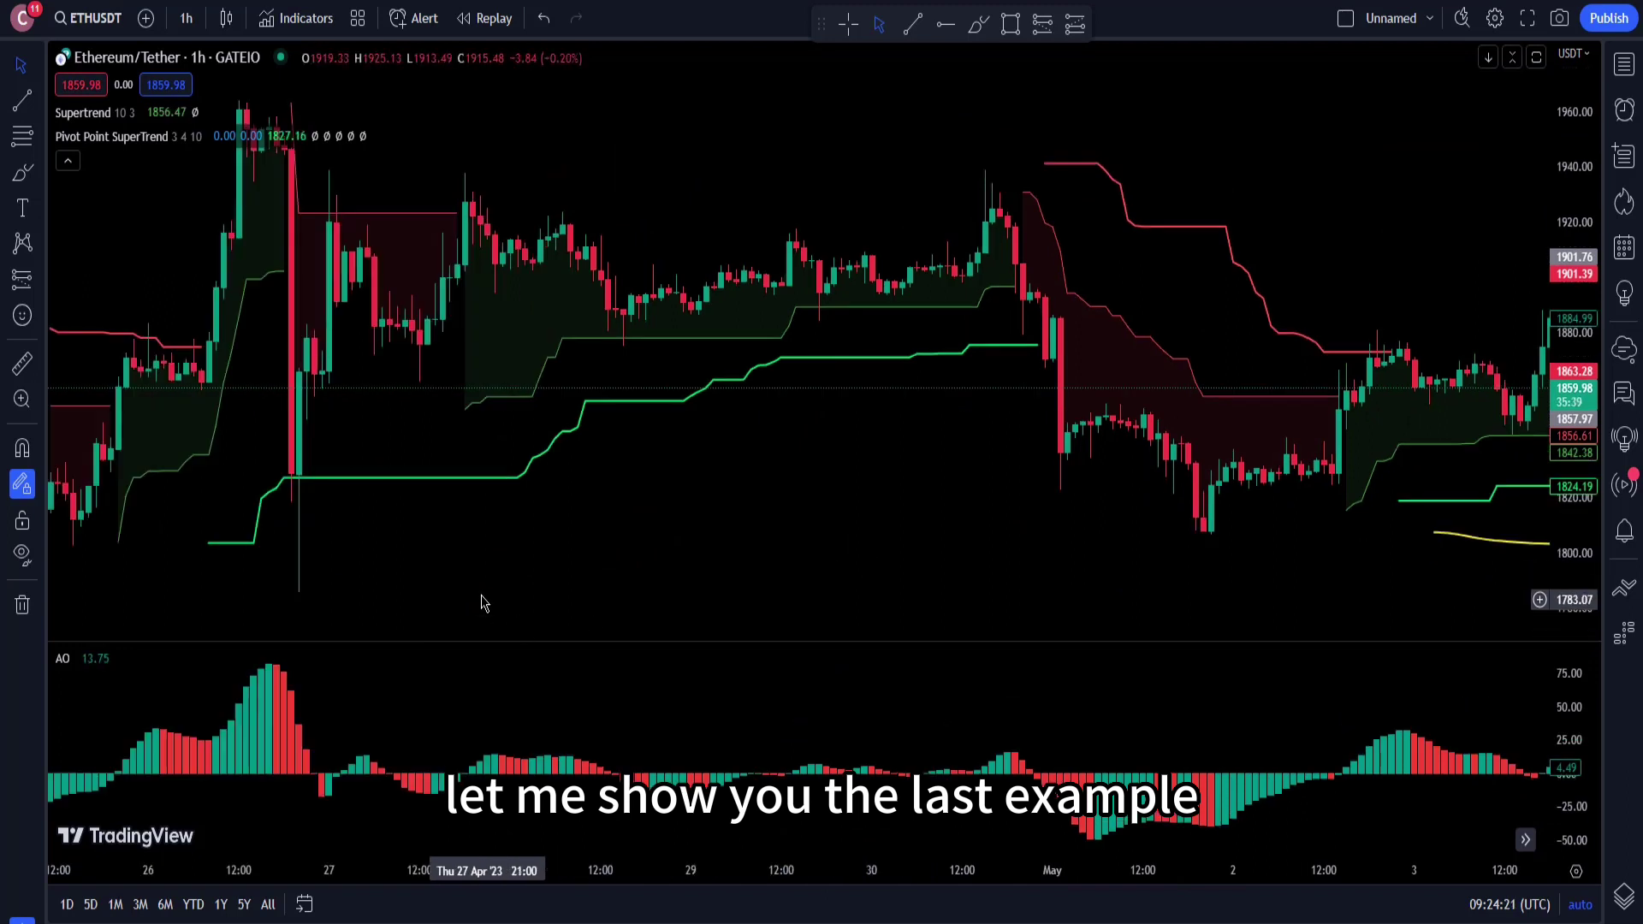
pyautogui.moveTo(480, 601); pyautogui.dragTo(1157, 449)
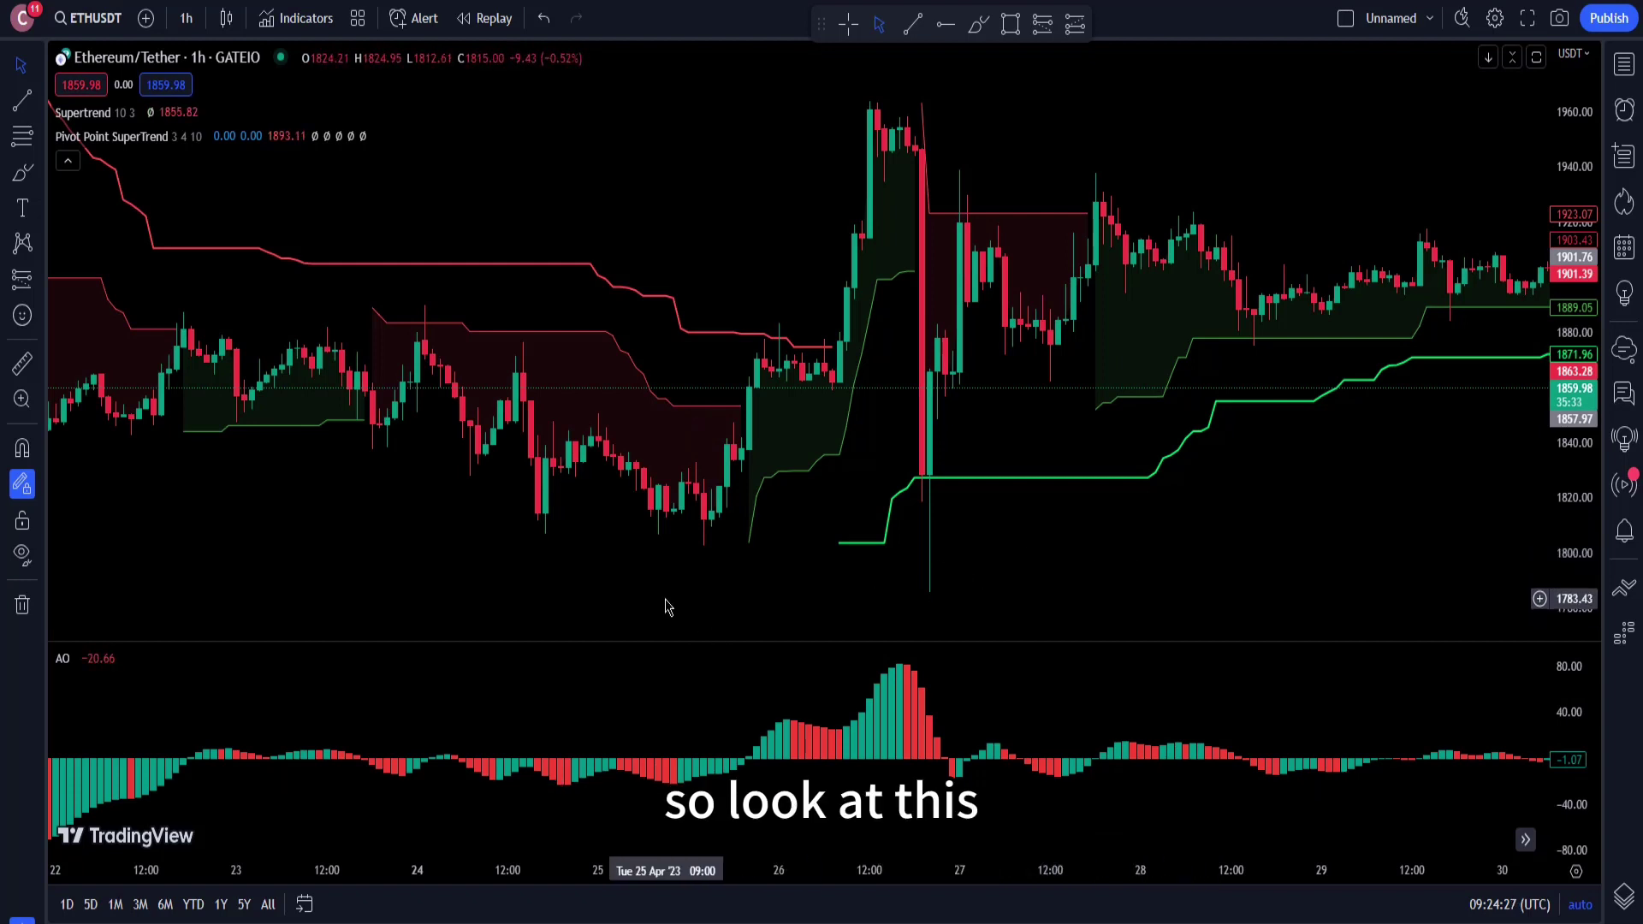
pyautogui.moveTo(669, 607); pyautogui.dragTo(1236, 601)
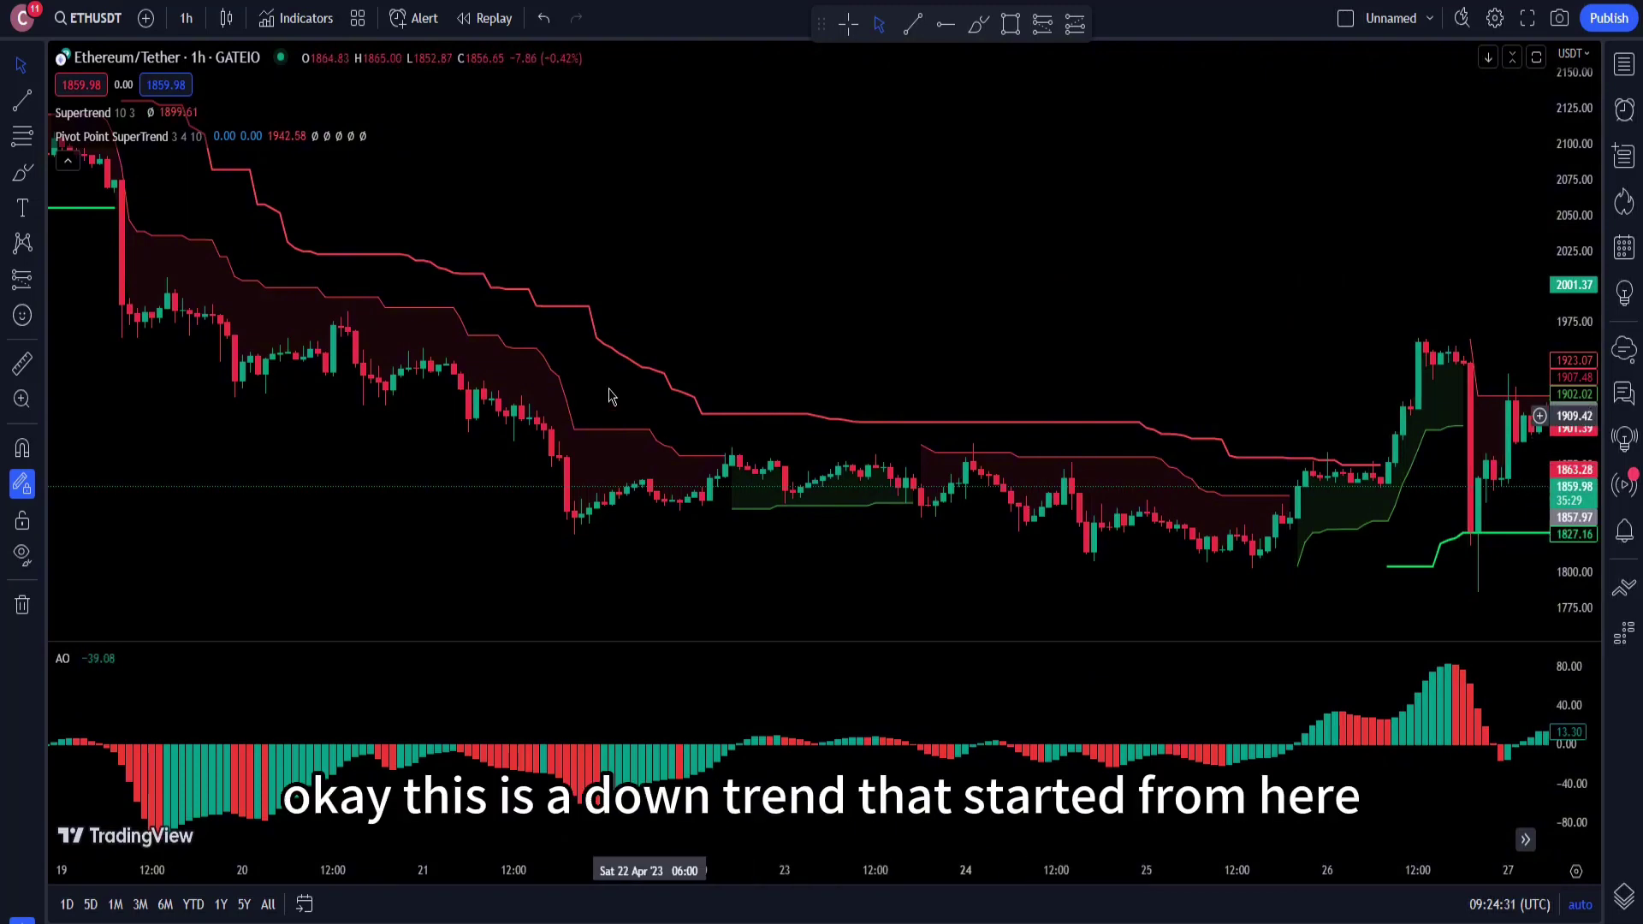
pyautogui.moveTo(496, 551); pyautogui.dragTo(916, 594)
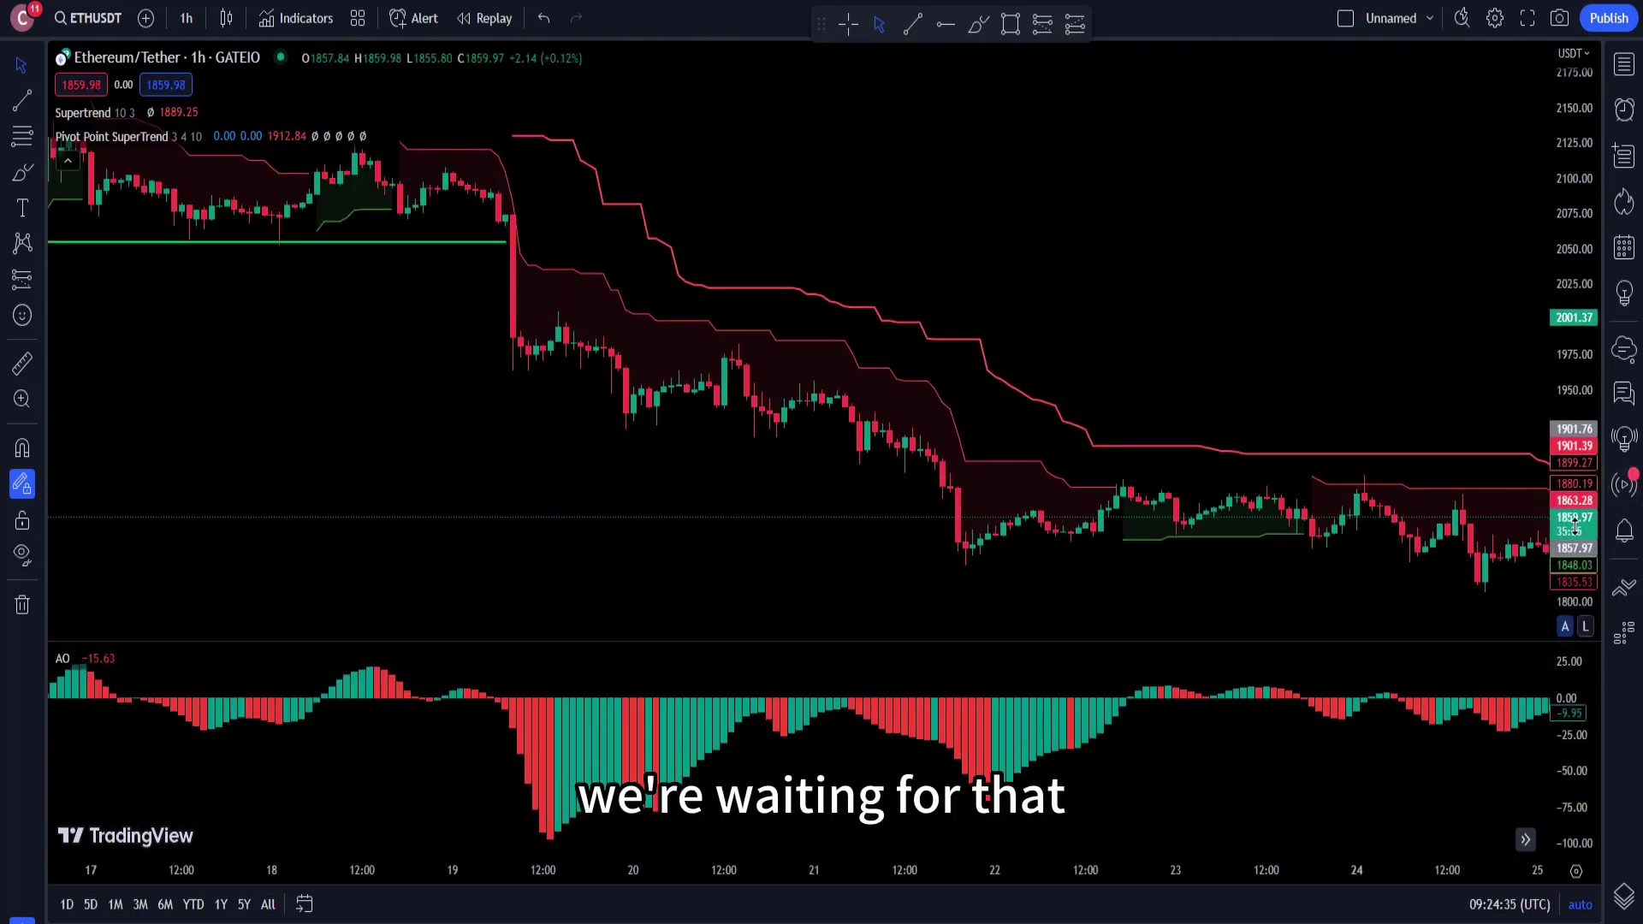
# Step: Stretch the price scale and center the 18–26 April retracement on screen
pyautogui.moveTo(1576, 527); pyautogui.dragTo(1577, 445)
pyautogui.moveTo(1276, 214); pyautogui.dragTo(1269, 448)
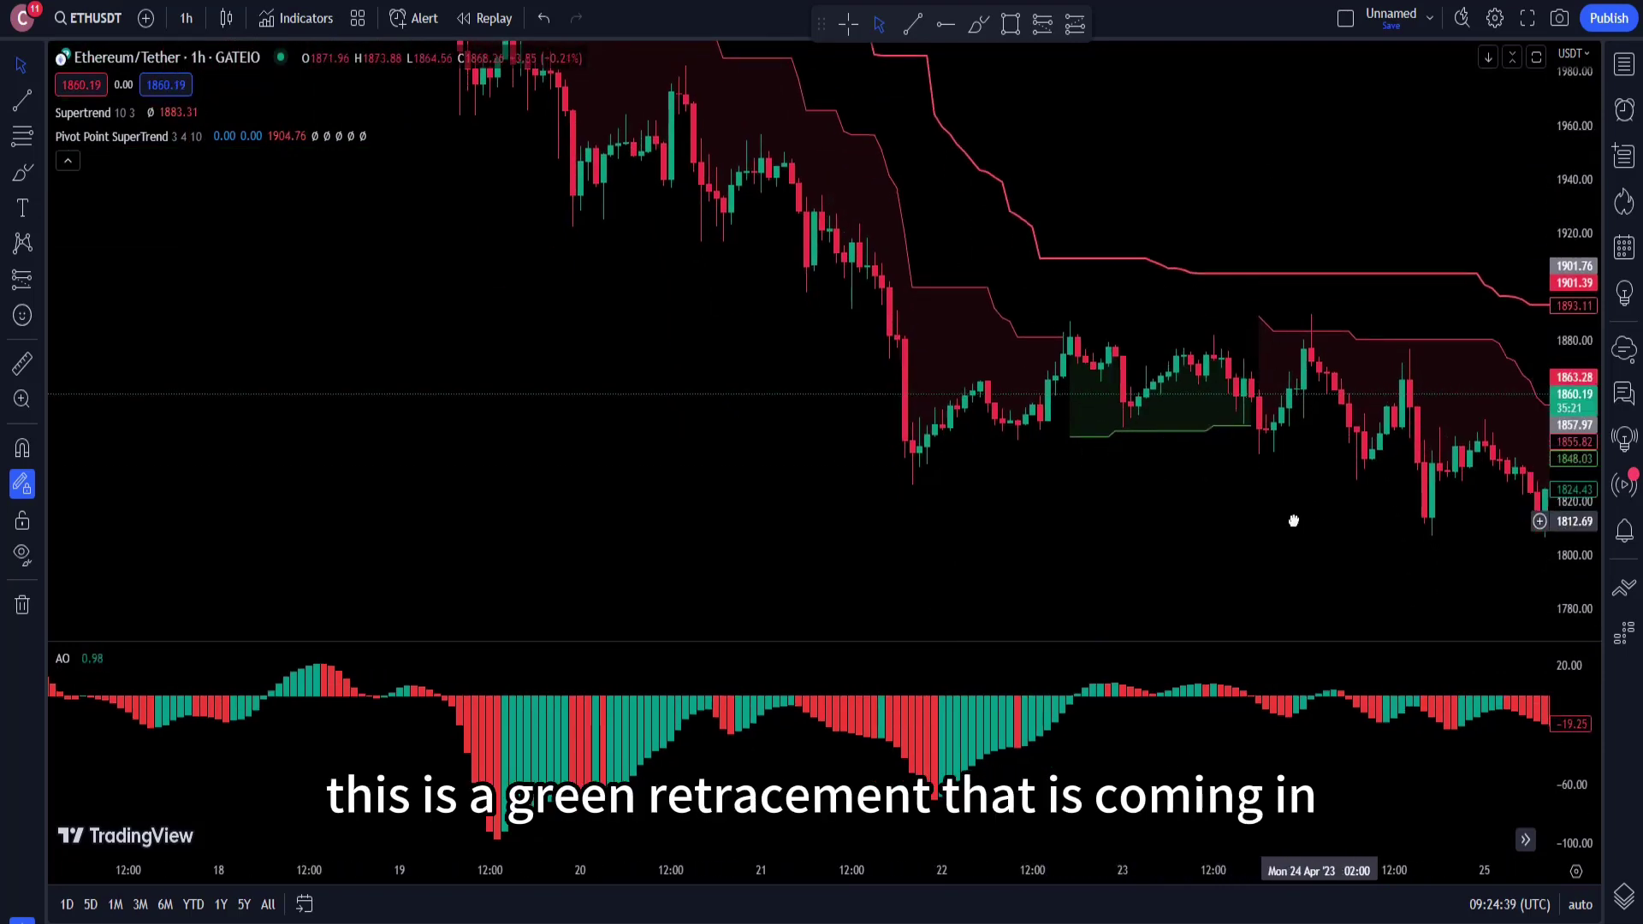
pyautogui.moveTo(1291, 517); pyautogui.dragTo(1228, 516)
pyautogui.moveTo(1238, 195); pyautogui.dragTo(1151, 235)
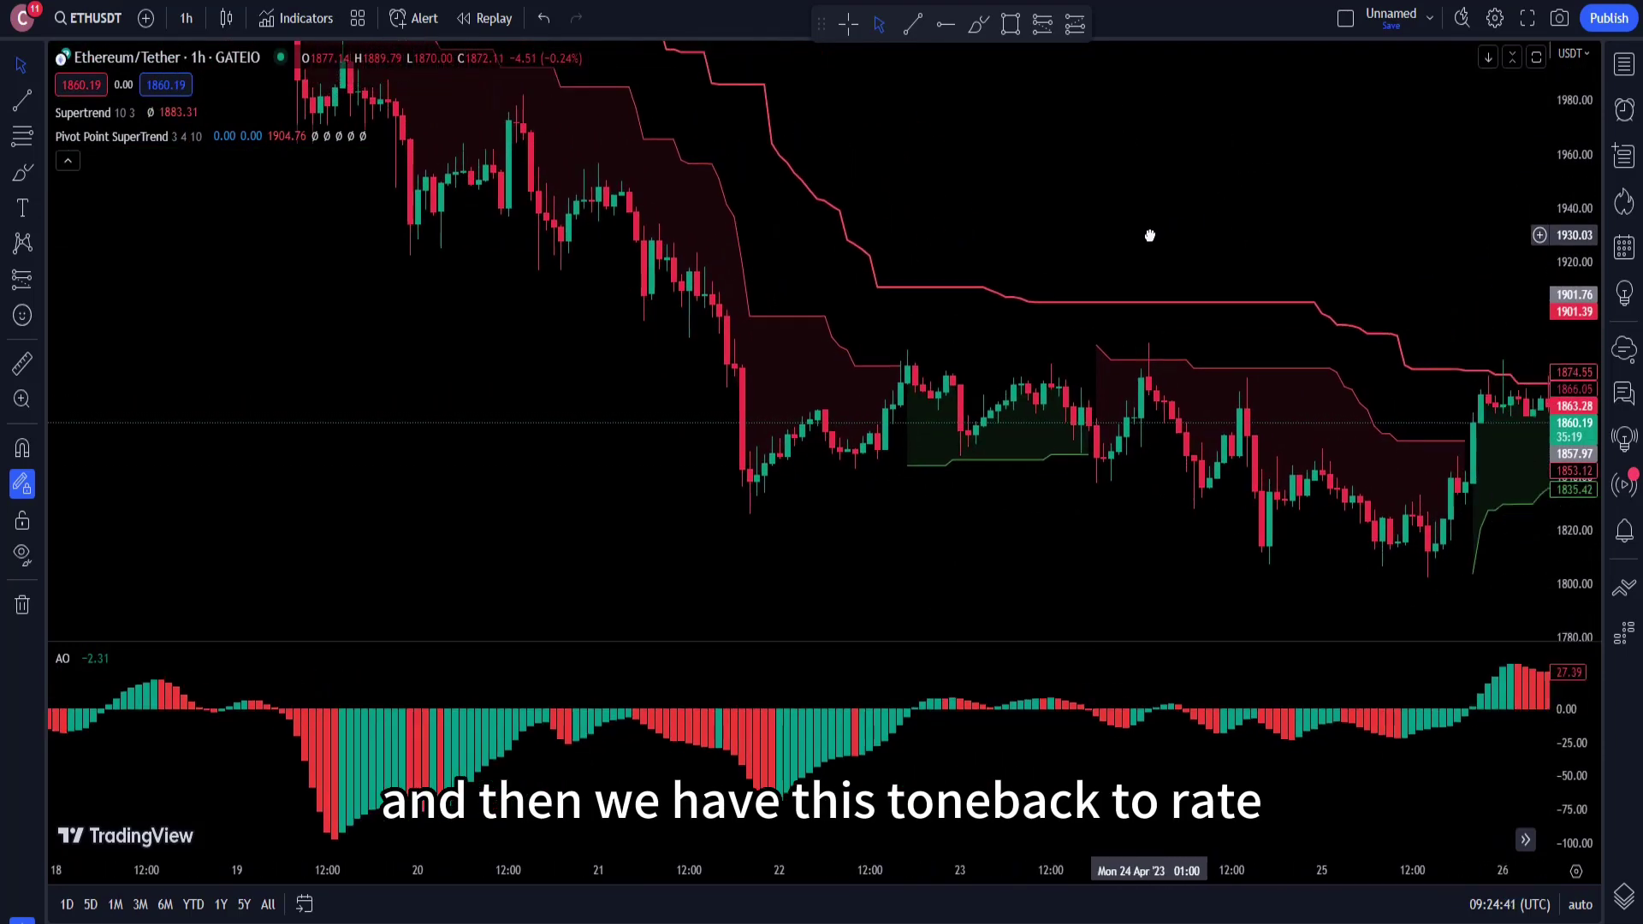
pyautogui.click(978, 24)
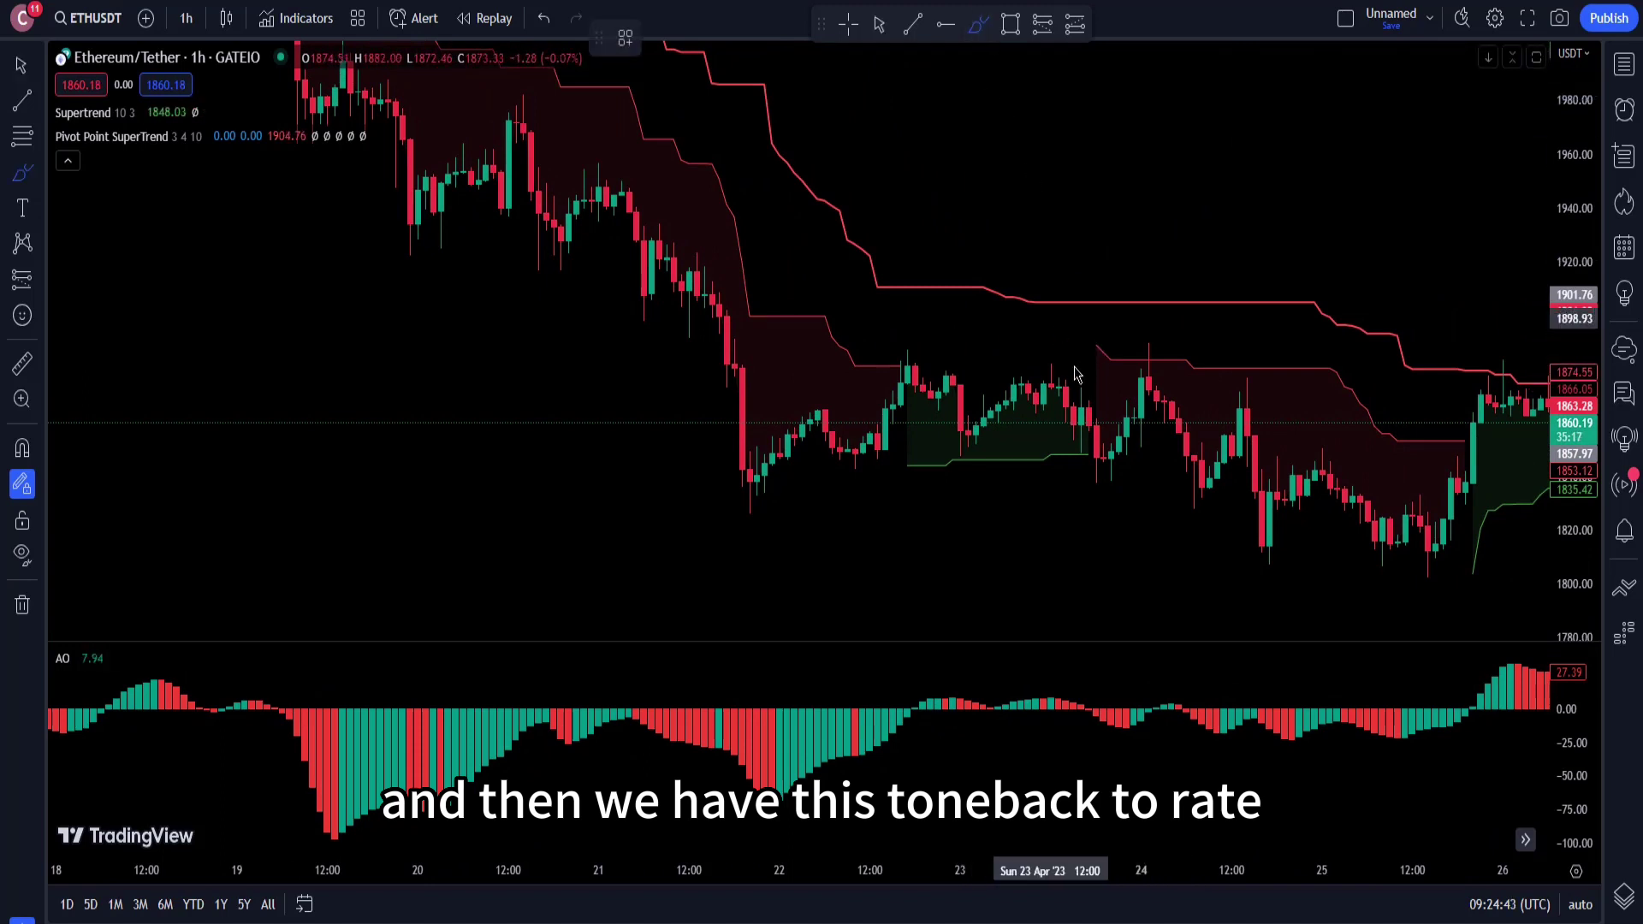
# Step: Circle the 24 April rejection candle and the AO dip below zero in yellow
pyautogui.moveTo(1098, 342); pyautogui.dragTo(1101, 345)
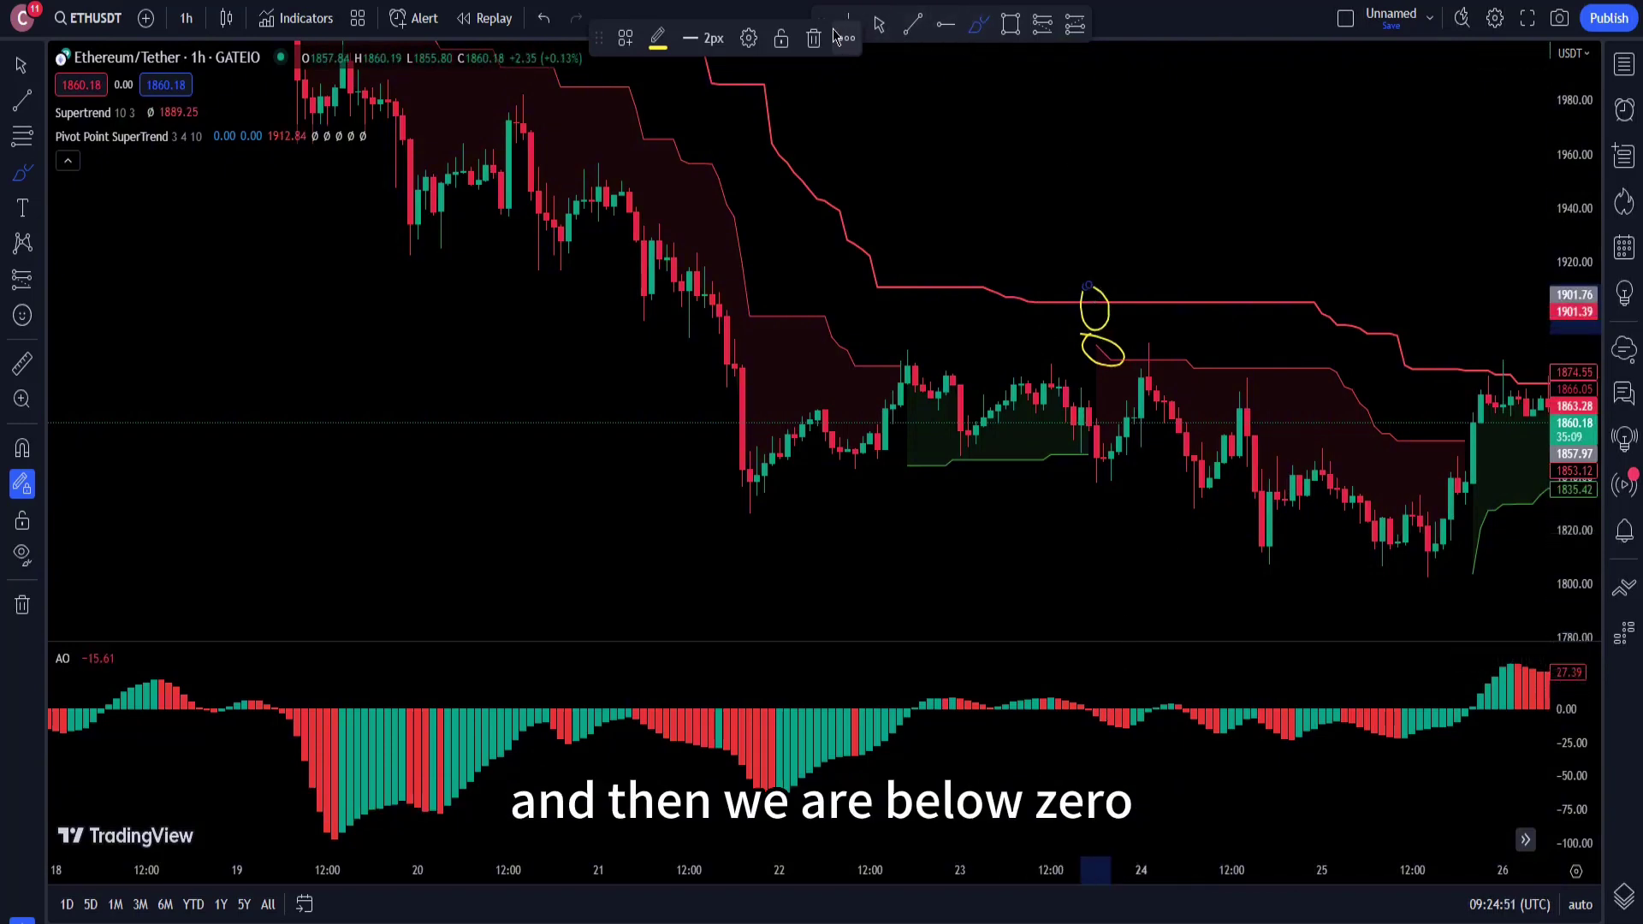
pyautogui.moveTo(602, 36); pyautogui.dragTo(513, 23)
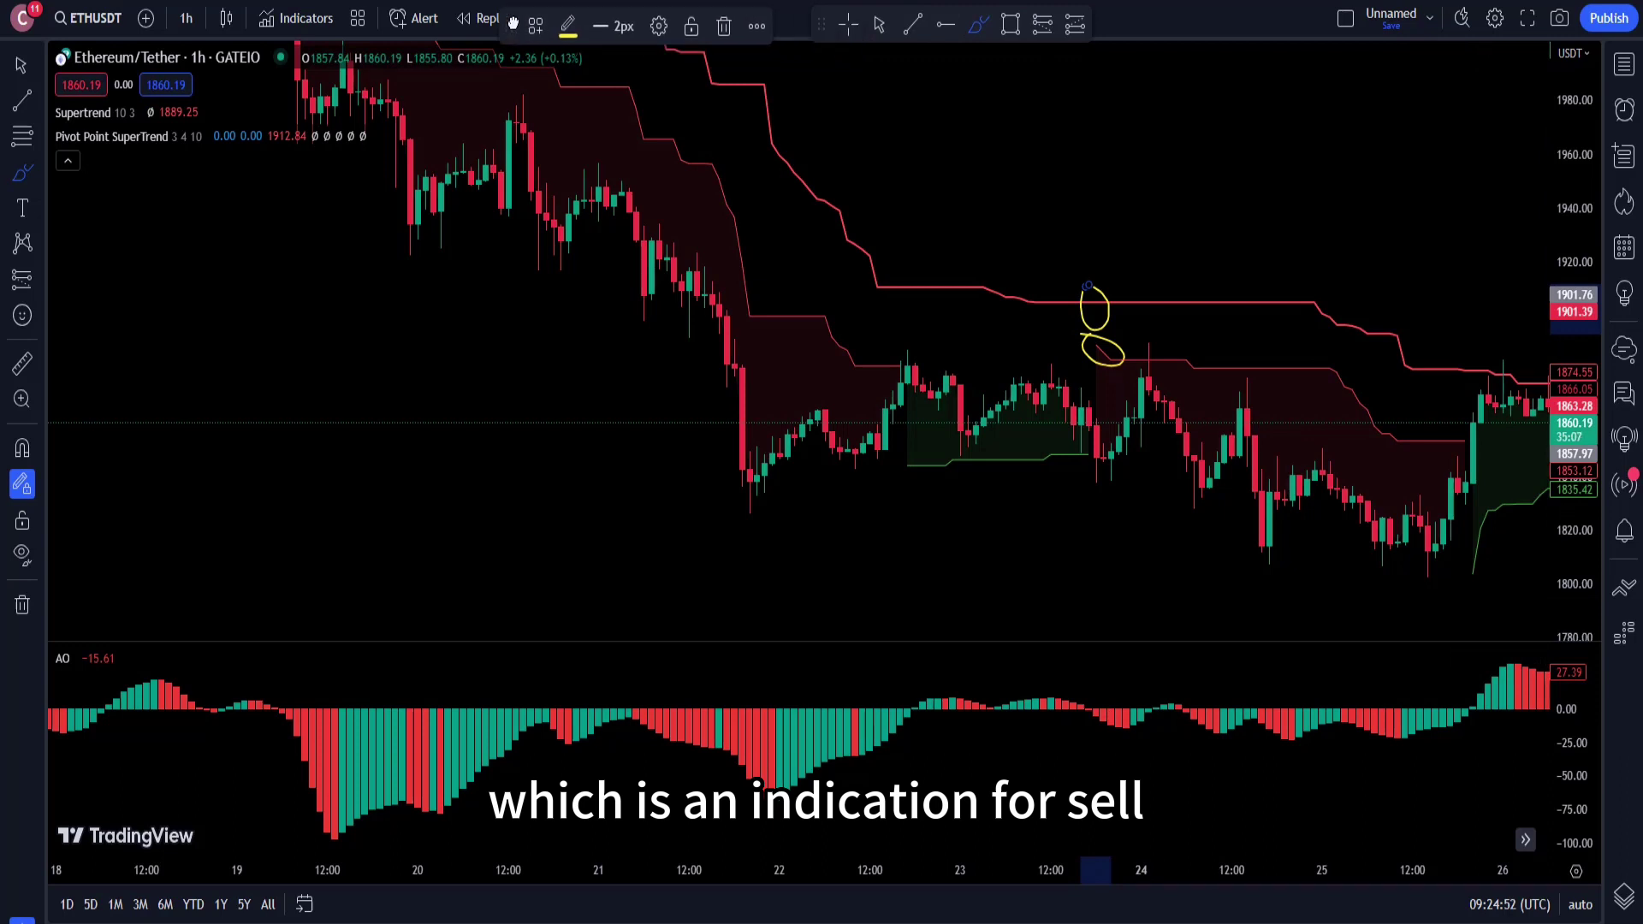
pyautogui.click(848, 25)
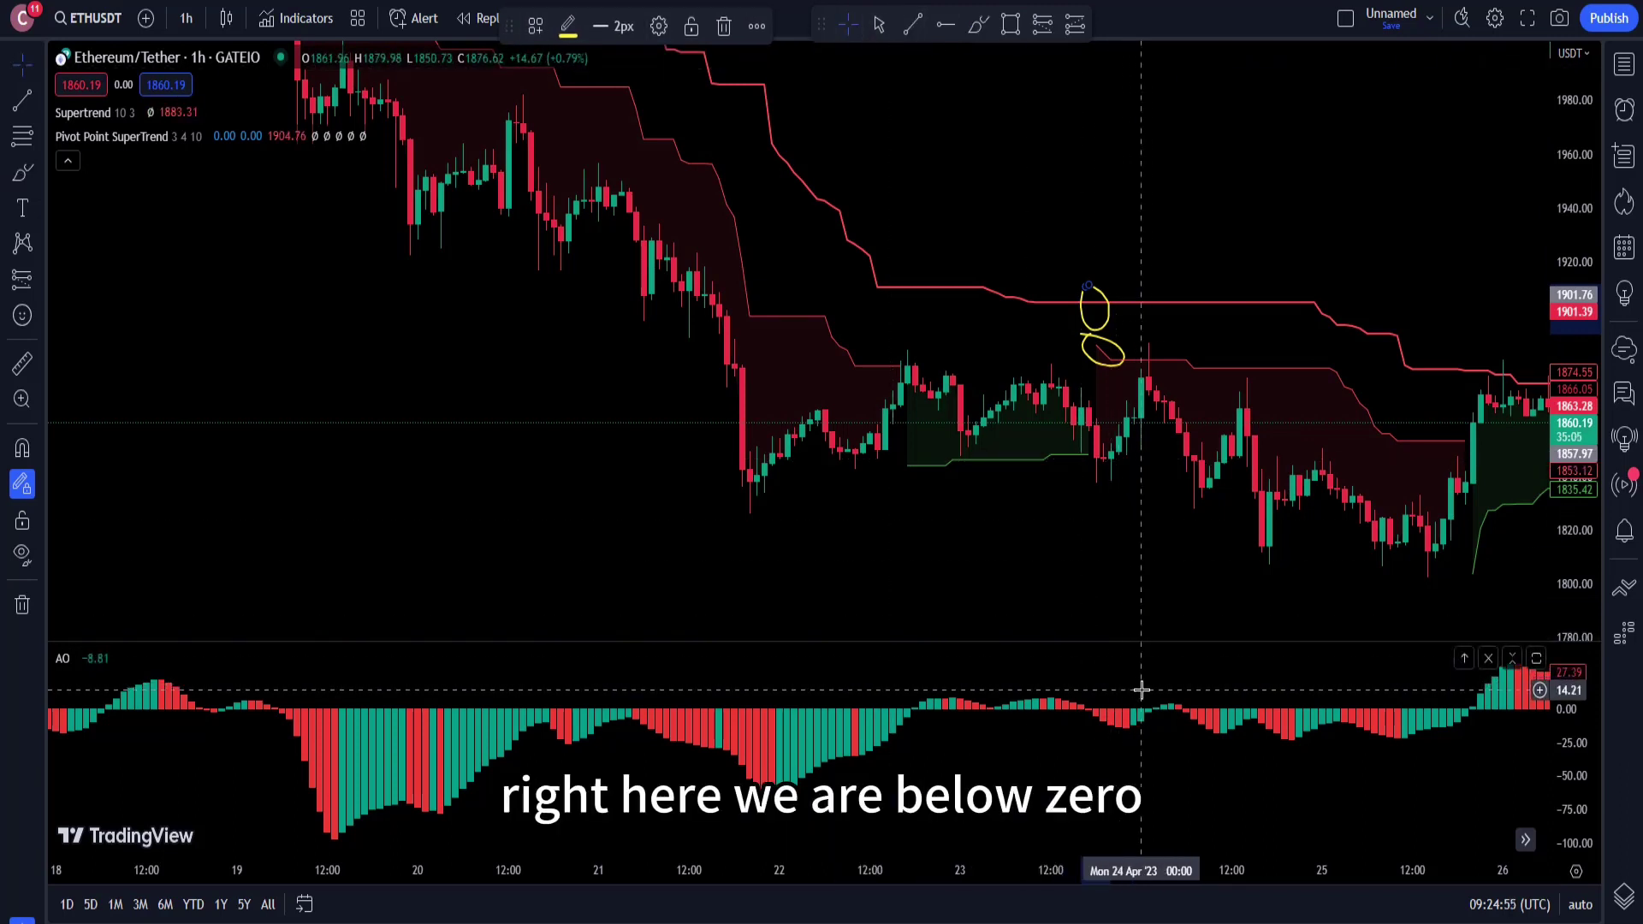
pyautogui.click(1104, 663)
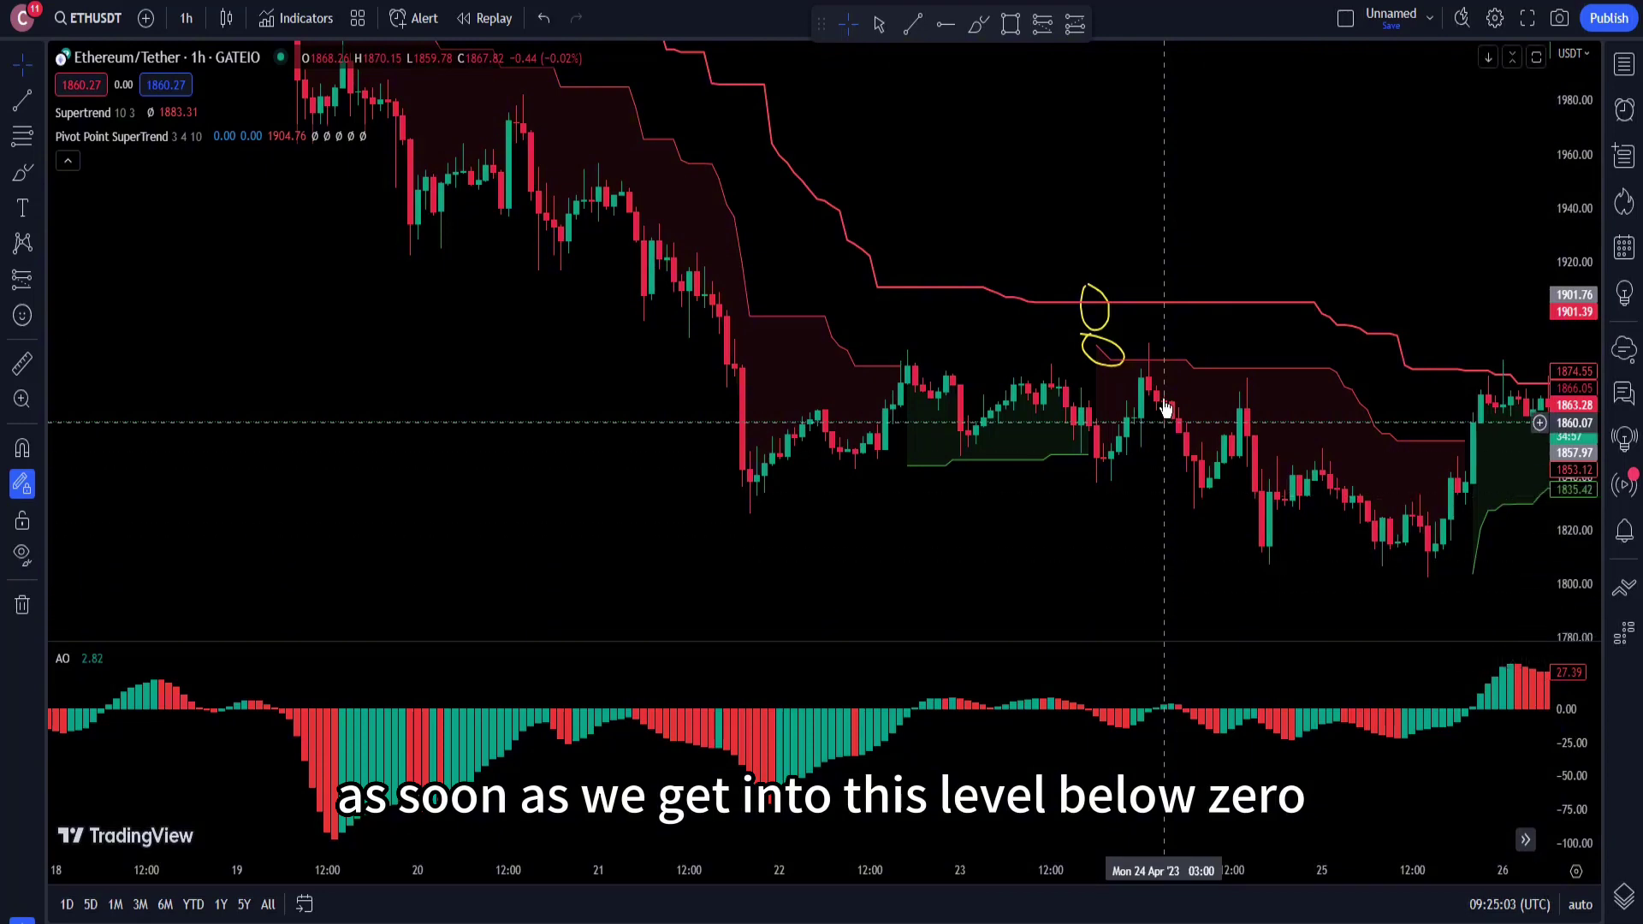
pyautogui.click(976, 26)
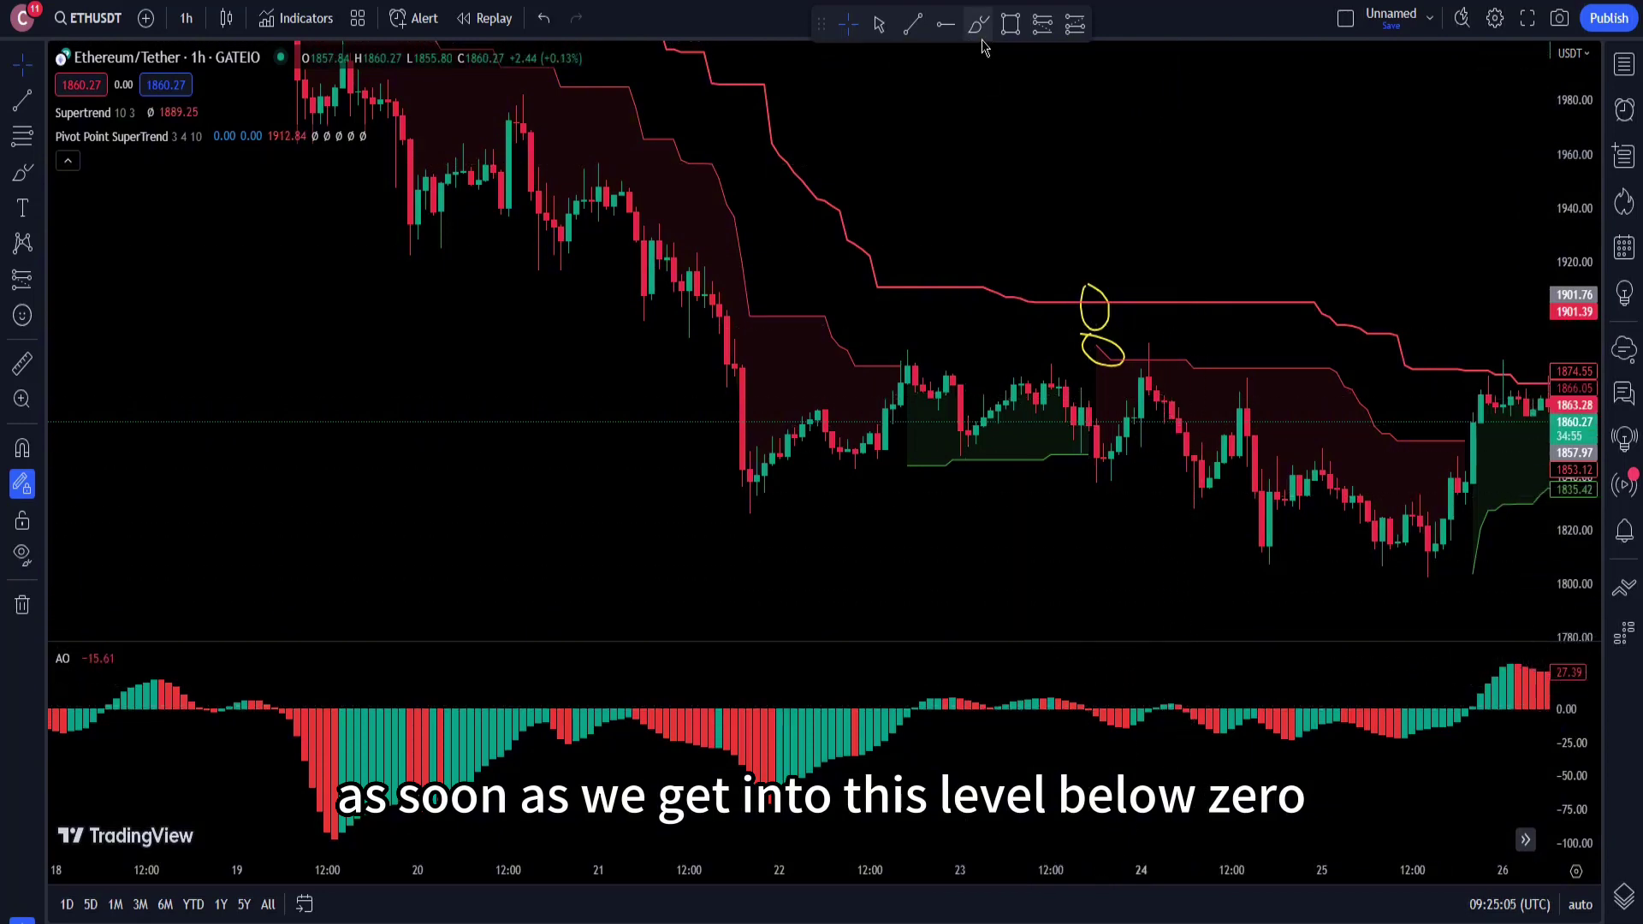
pyautogui.moveTo(1187, 688); pyautogui.dragTo(1185, 735)
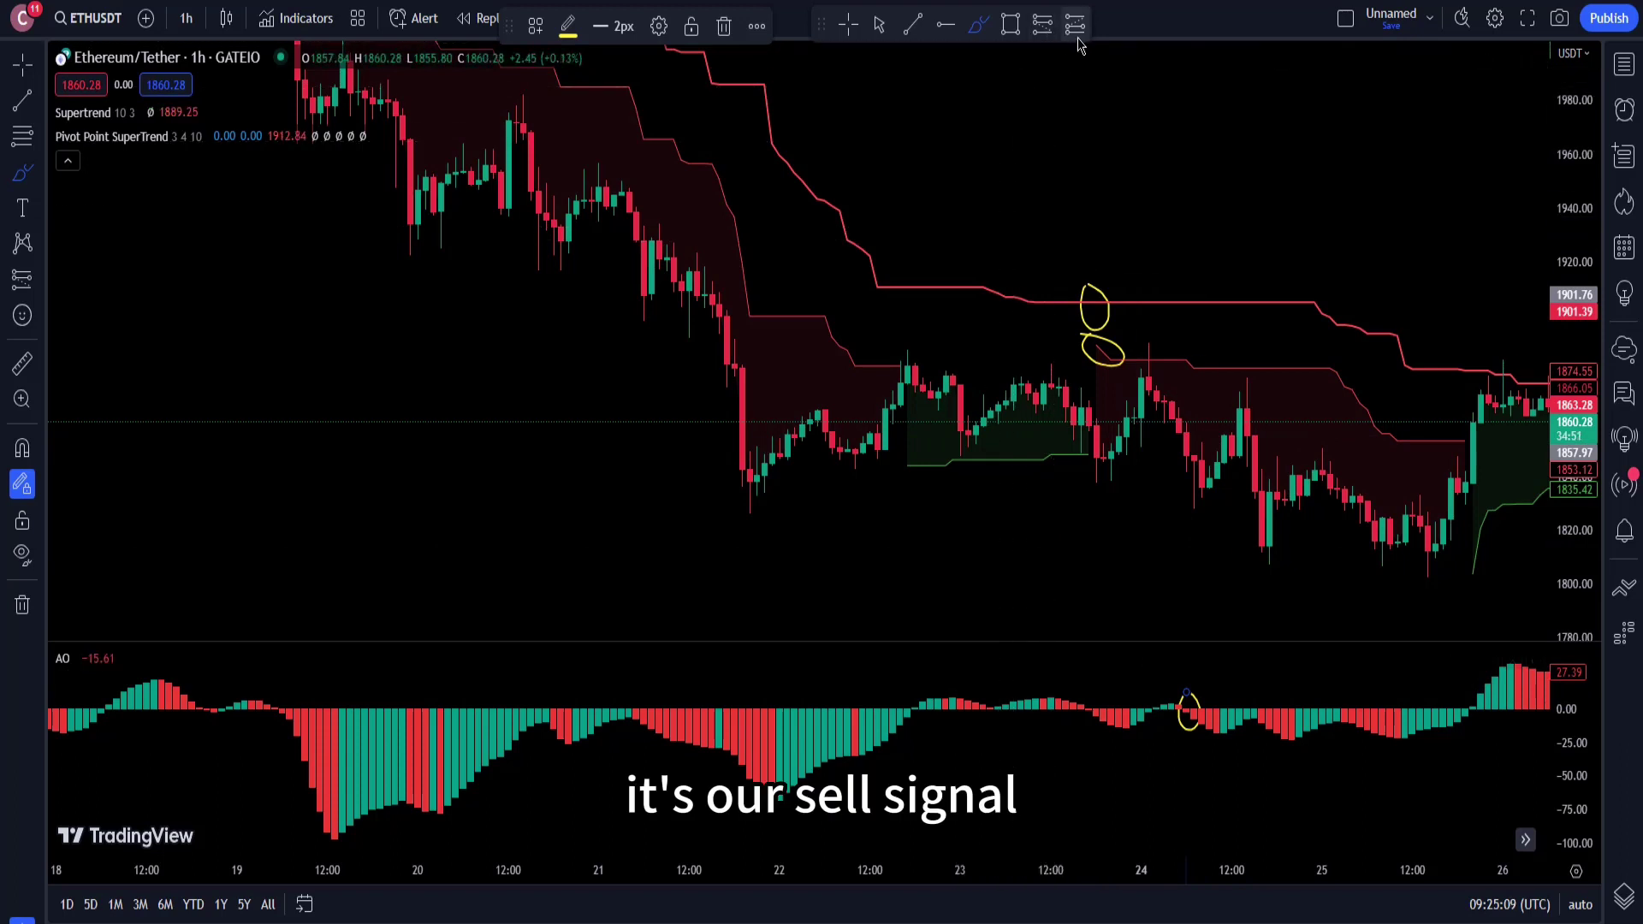
# Step: Place a short at the 24 April entry, stop near 1897: 1.44% stop, 3.66% target, 2.53 R/R
pyautogui.click(1044, 31)
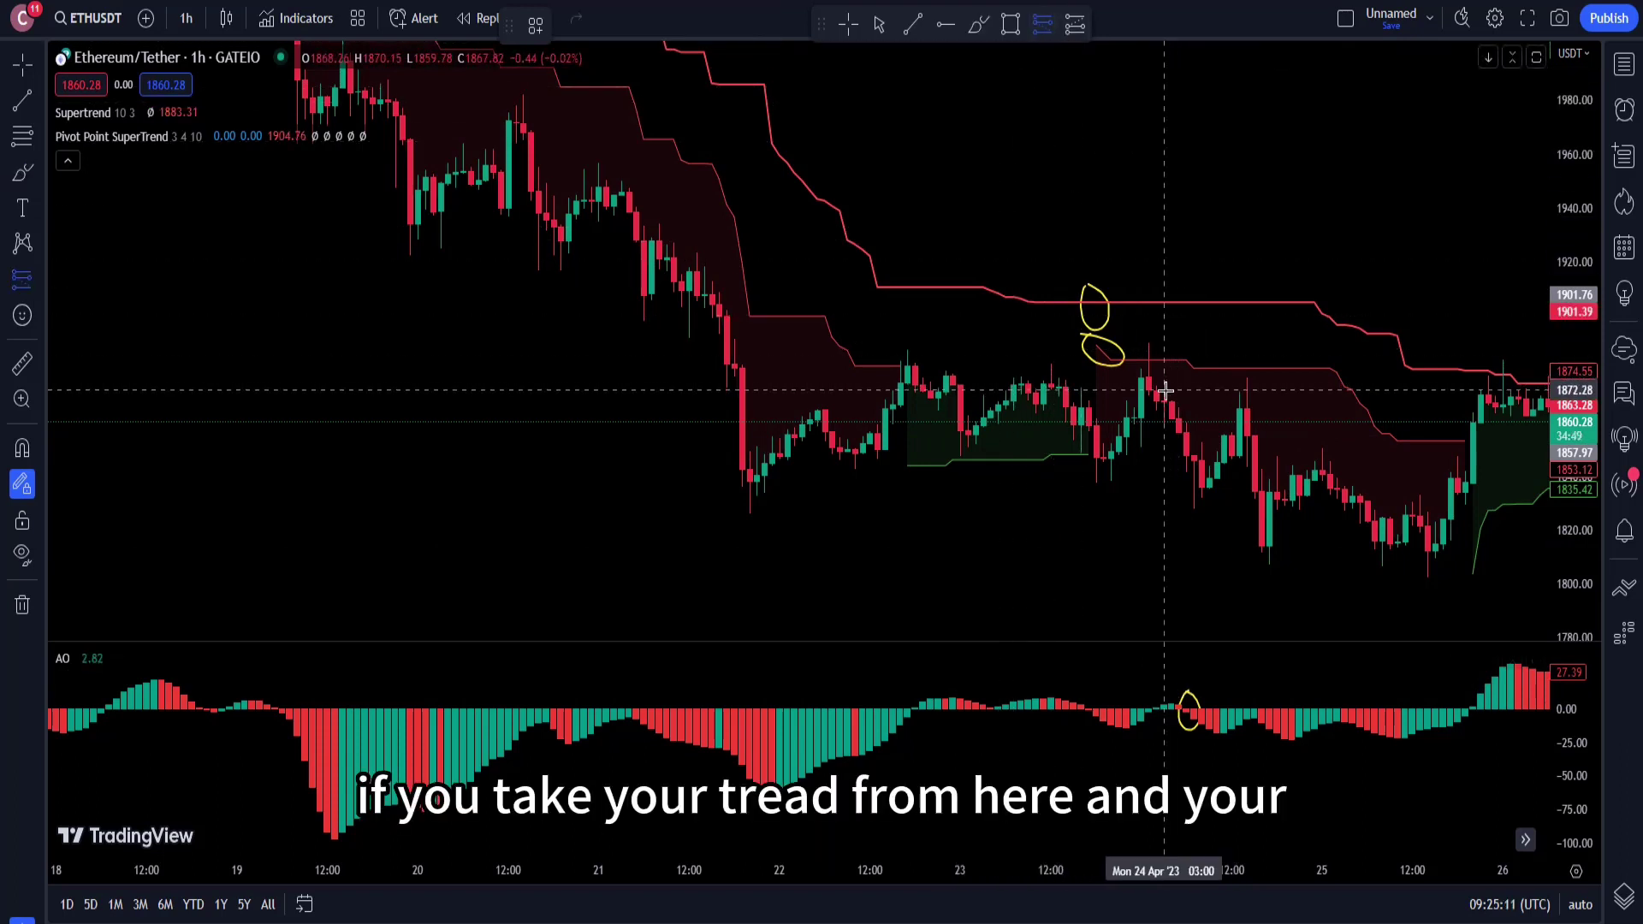
pyautogui.click(1166, 395)
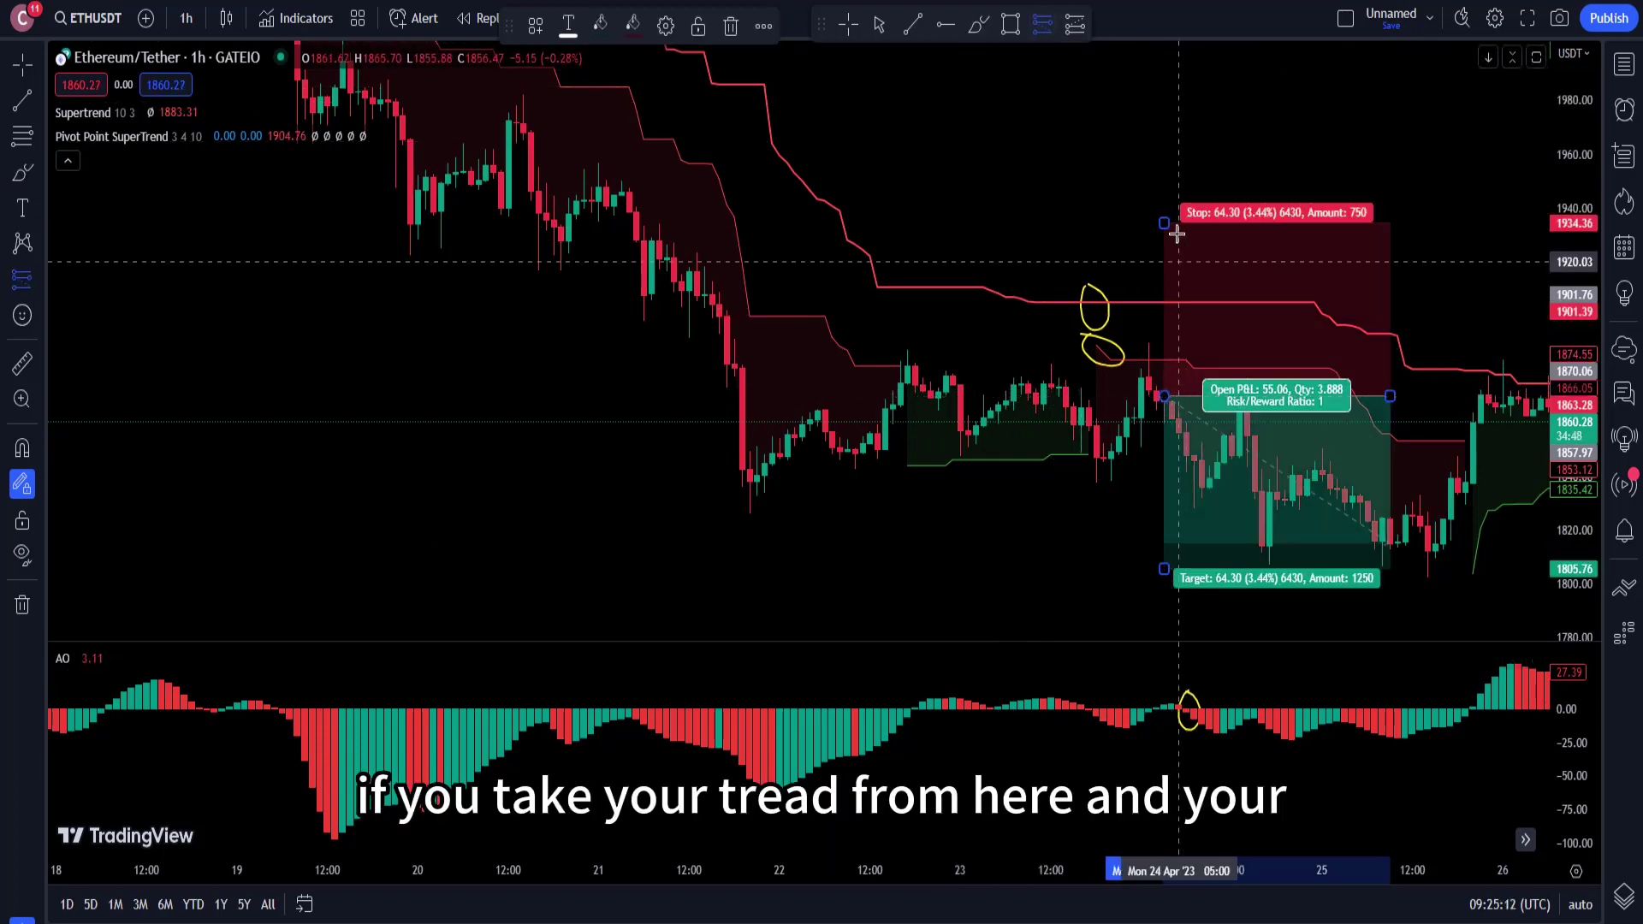
pyautogui.click(873, 28)
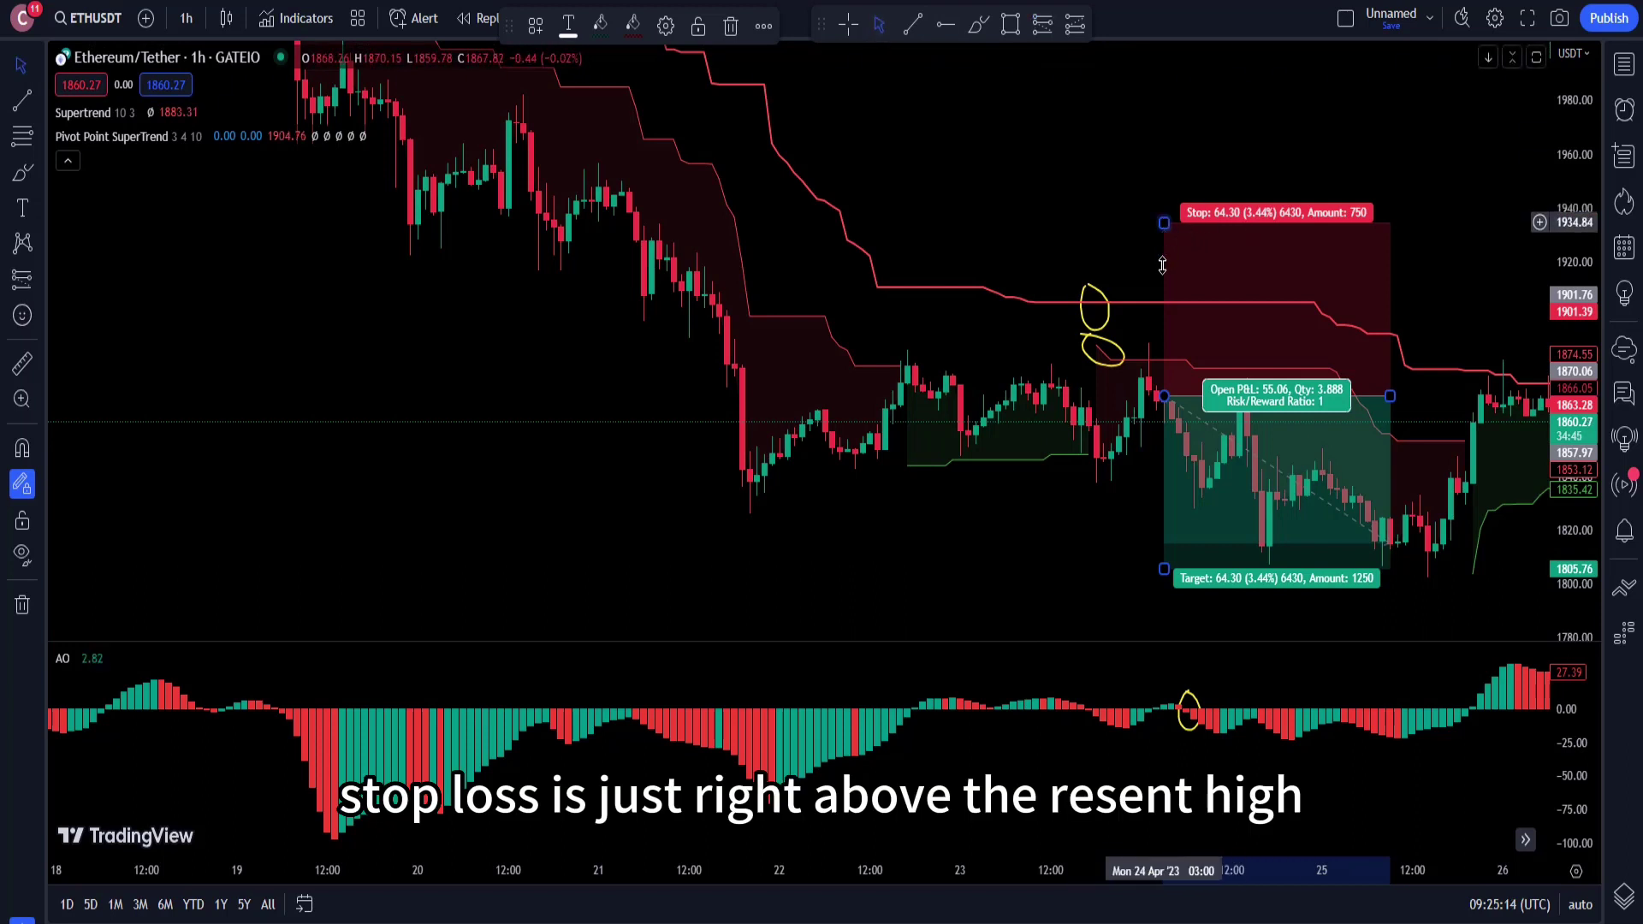
pyautogui.moveTo(1162, 266); pyautogui.dragTo(1162, 323)
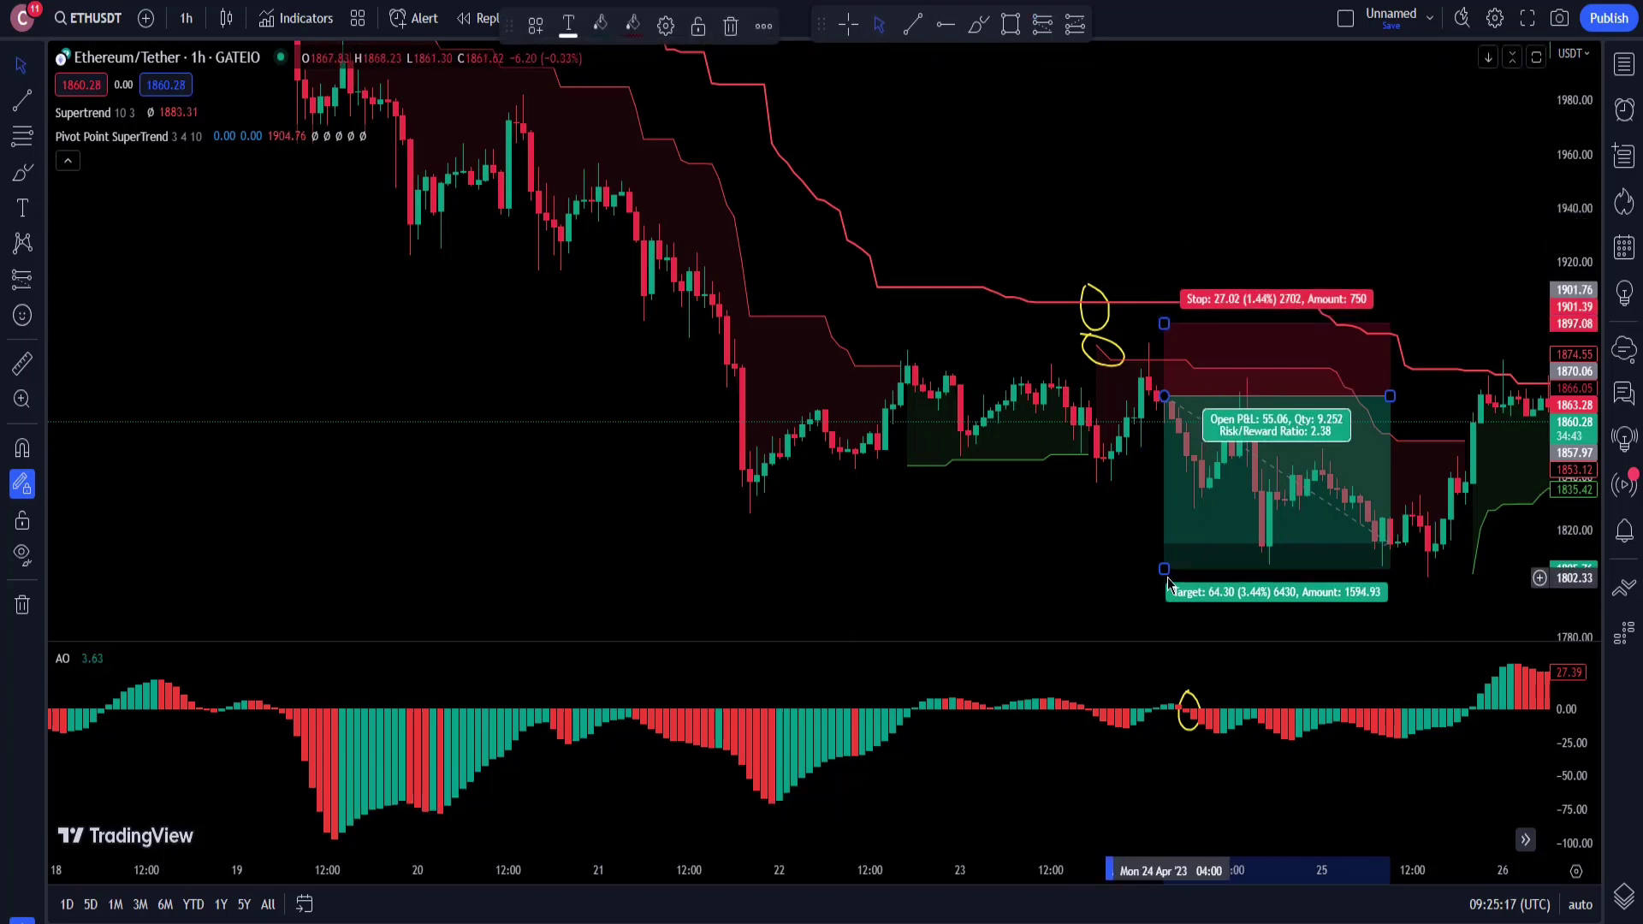
pyautogui.moveTo(1179, 568); pyautogui.dragTo(1441, 581)
pyautogui.click(1442, 580)
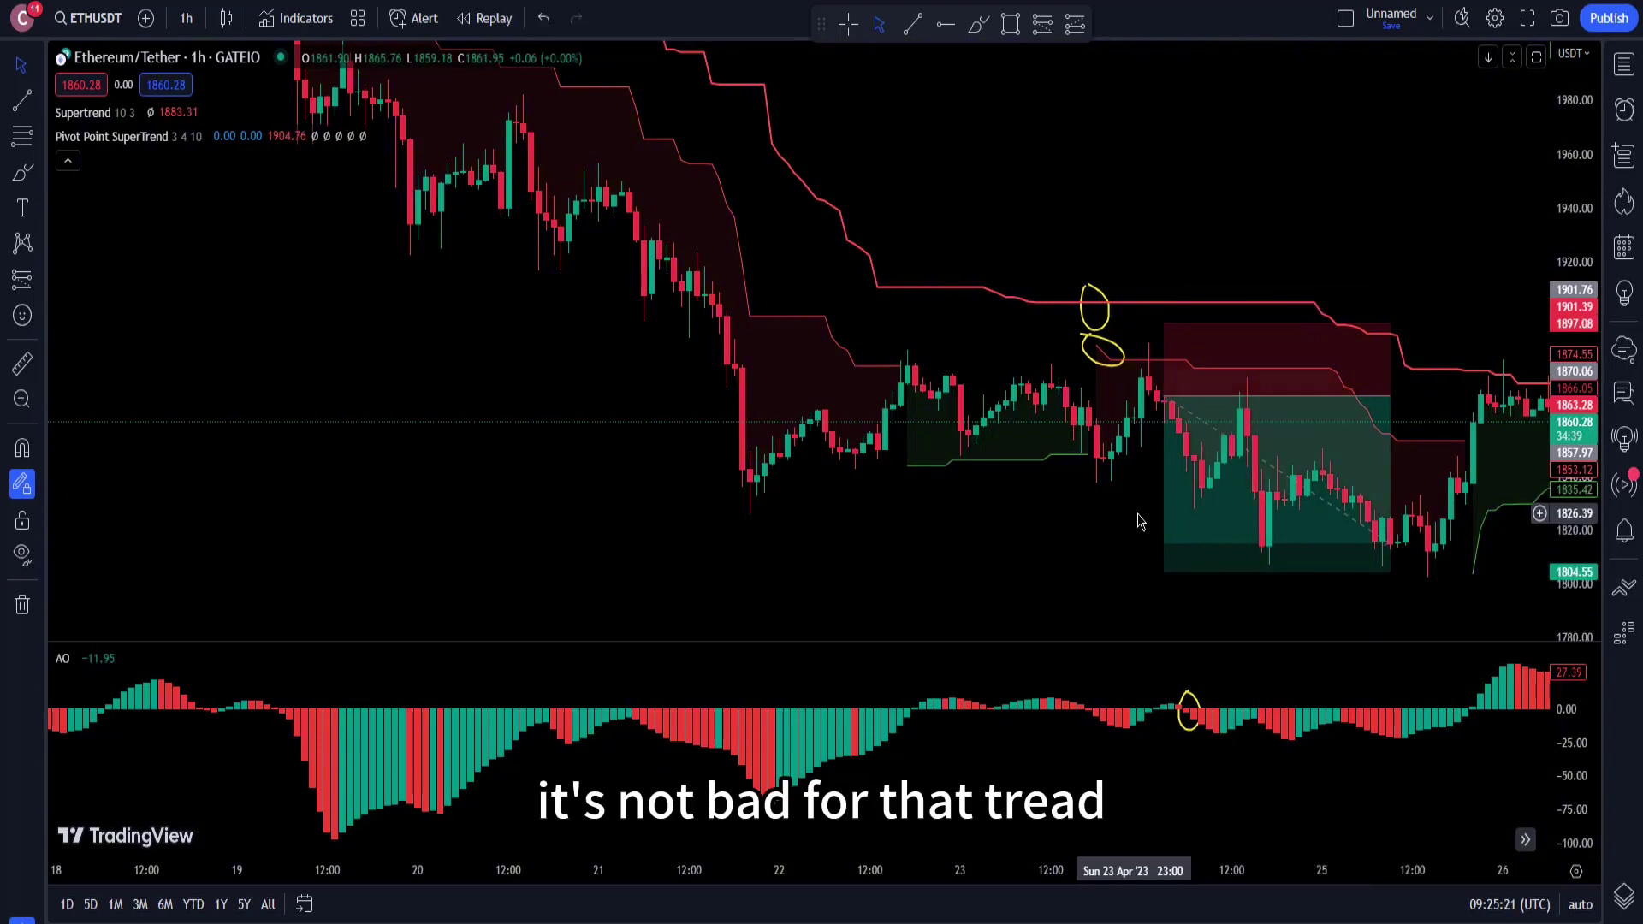
pyautogui.moveTo(659, 367); pyautogui.dragTo(1240, 445)
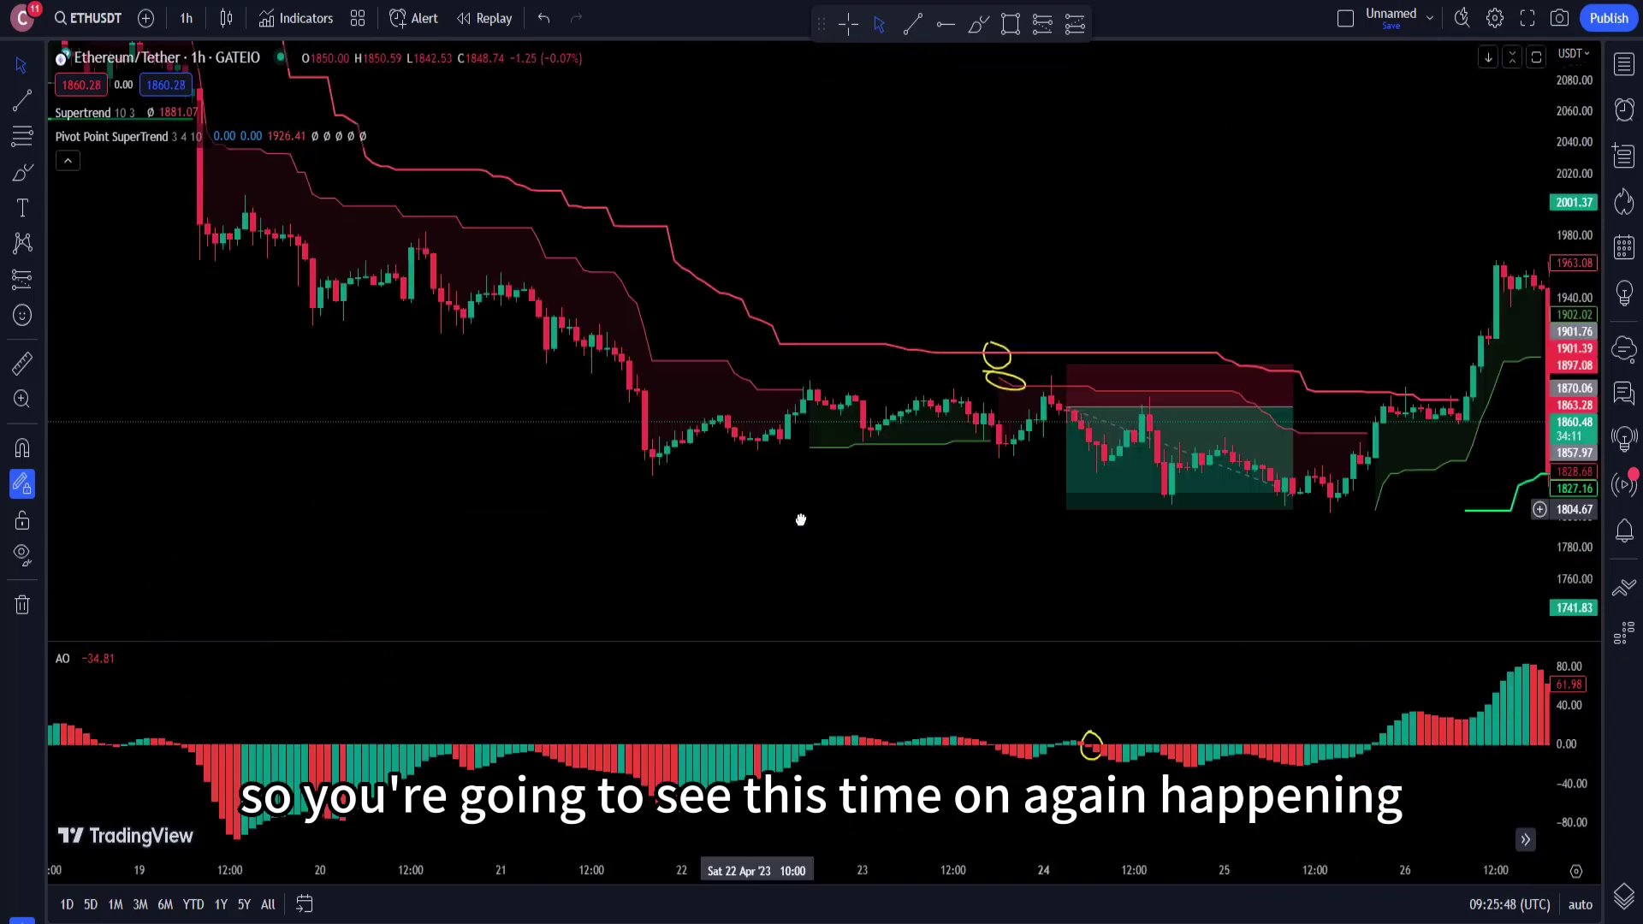
pyautogui.moveTo(799, 516); pyautogui.dragTo(1090, 629)
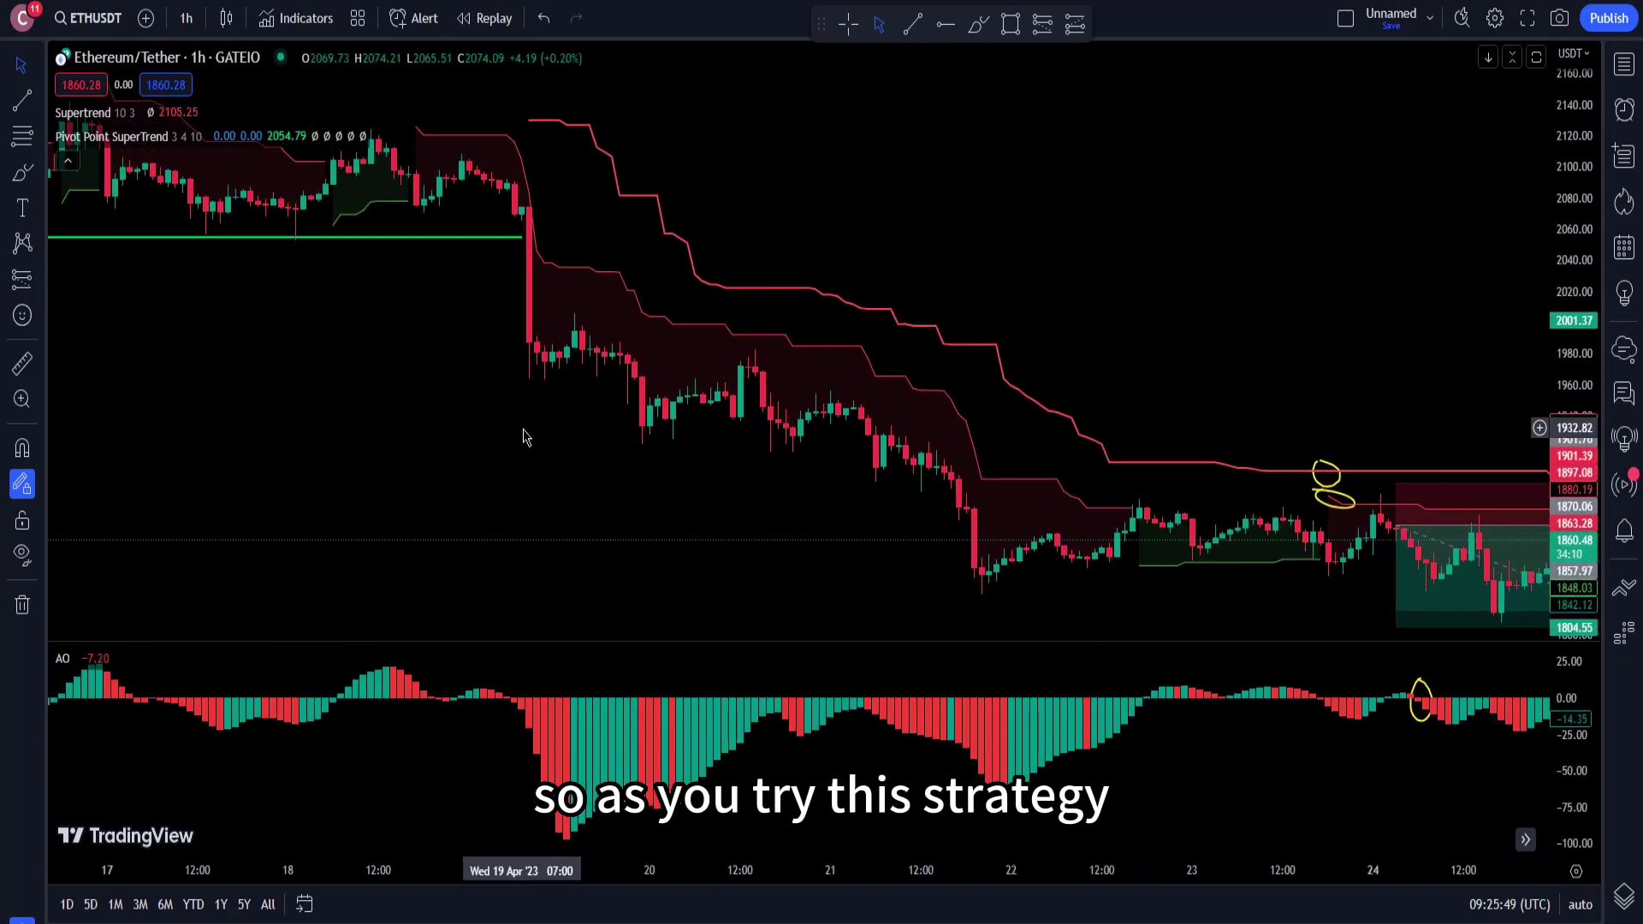
pyautogui.moveTo(524, 433); pyautogui.dragTo(800, 466)
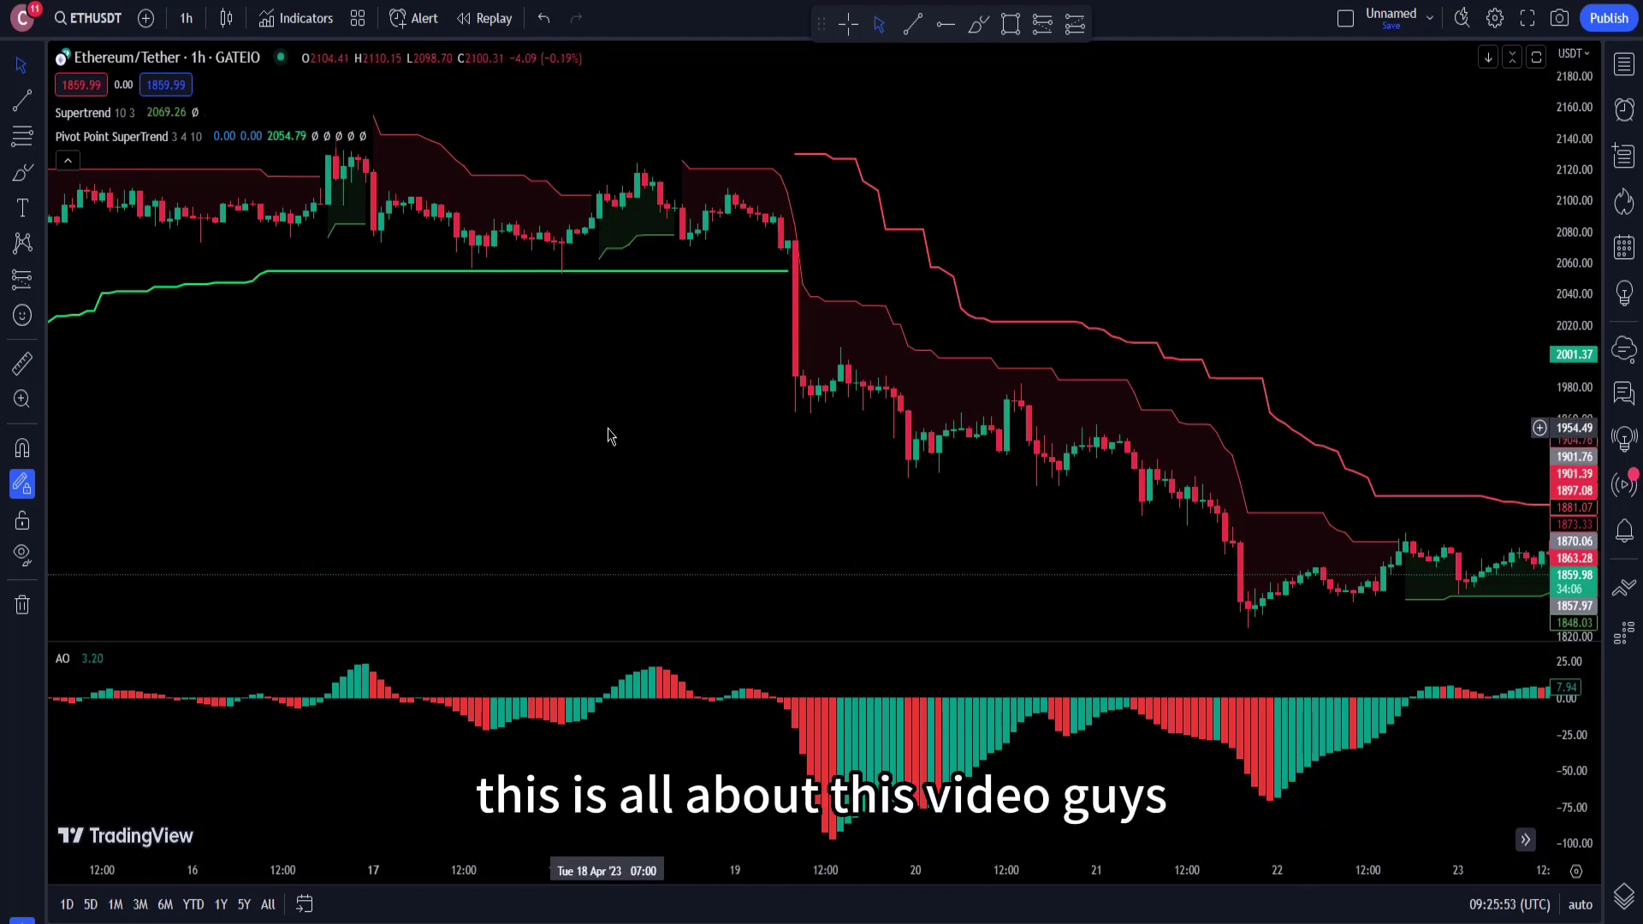
pyautogui.moveTo(539, 403); pyautogui.dragTo(850, 495)
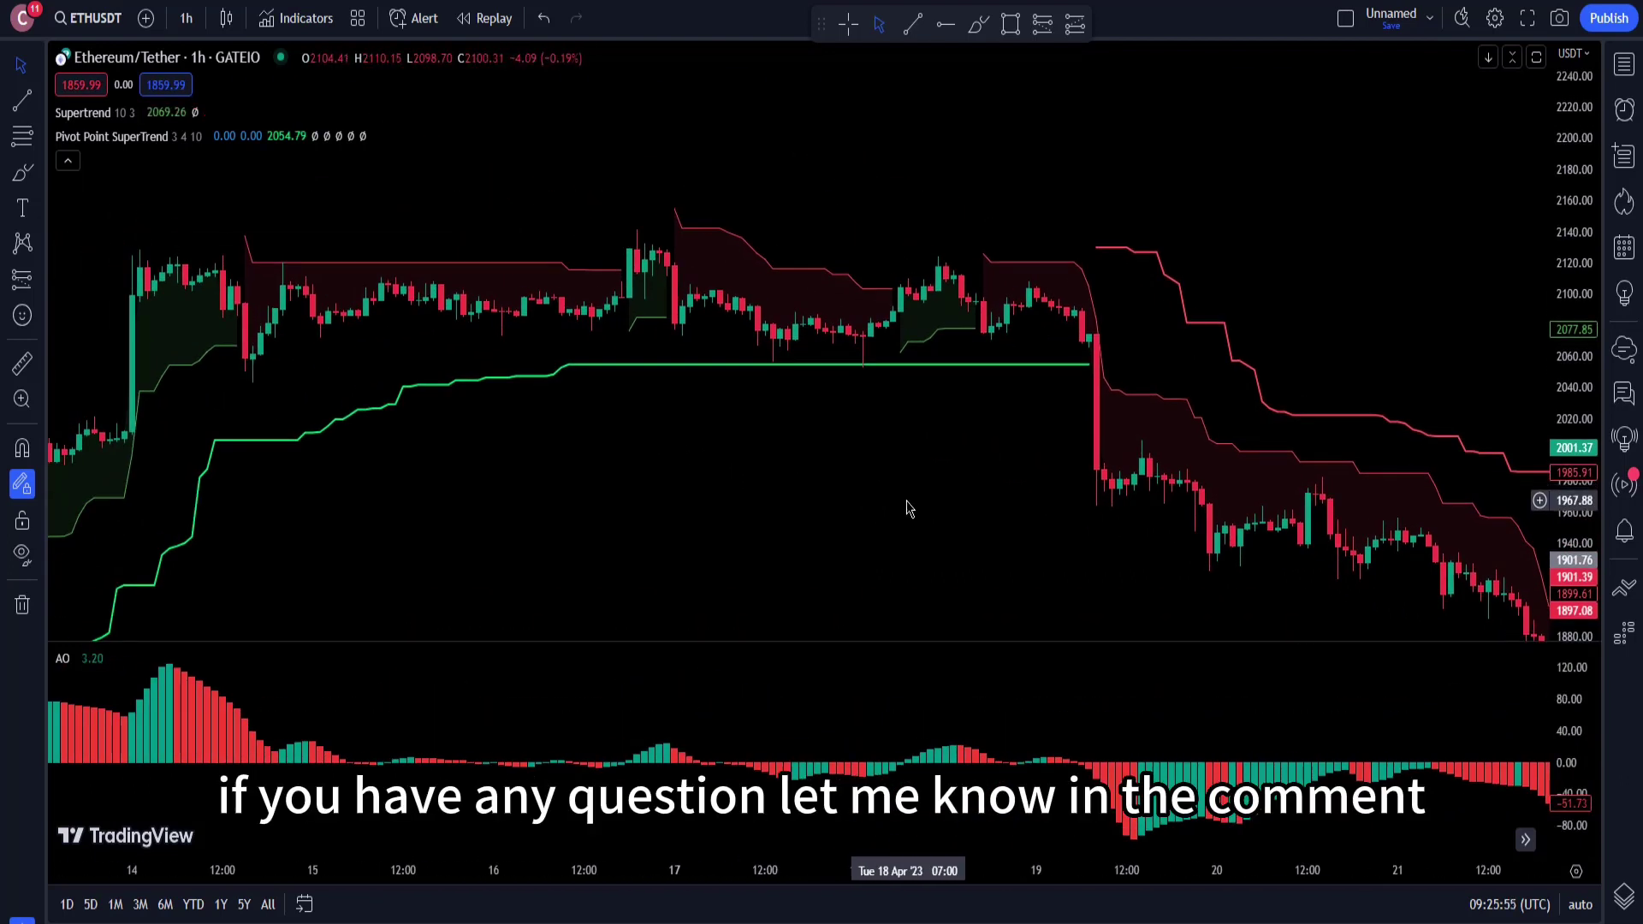